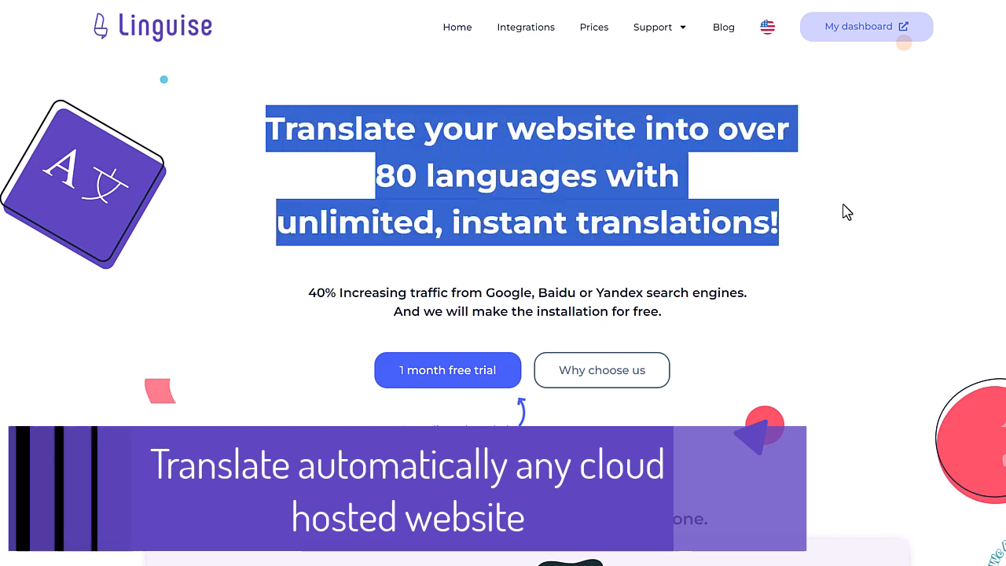
Step: Look through the Linguise home page, from the headline and demo video to the SEO-optimized translations section
click(849, 223)
scroll(604, 251, down, 8)
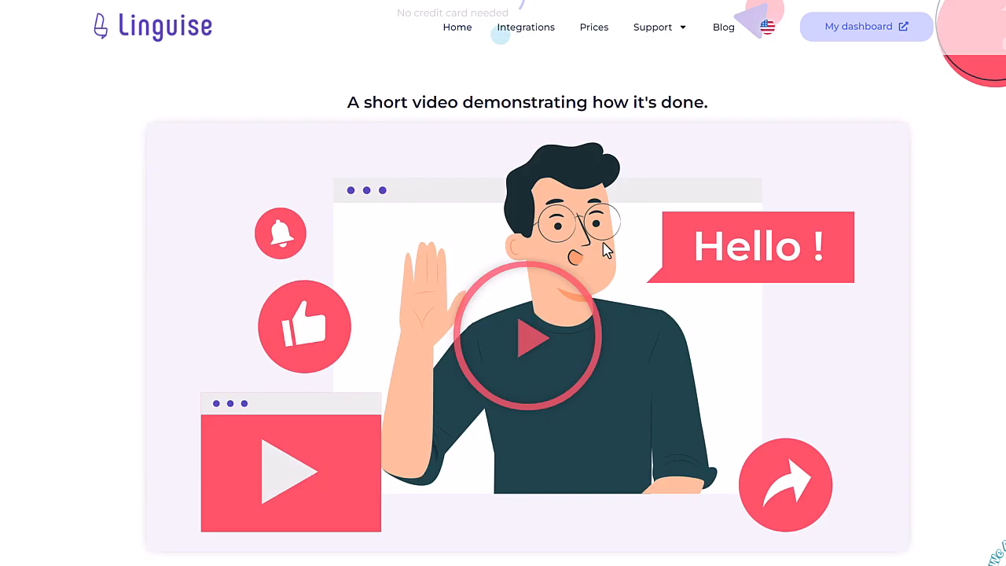
scroll(527, 404, down, 5)
scroll(616, 412, down, 10)
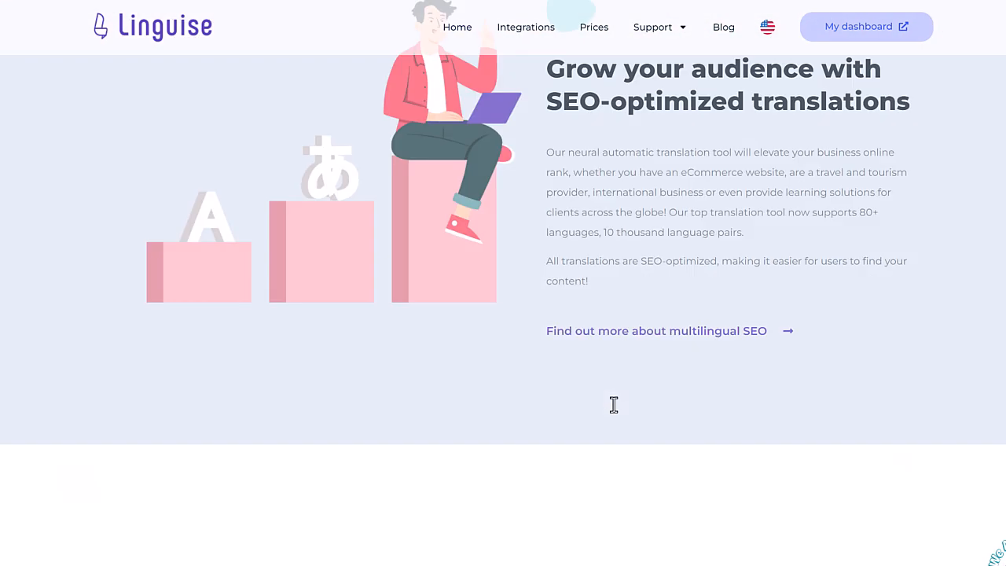
scroll(632, 512, down, 8)
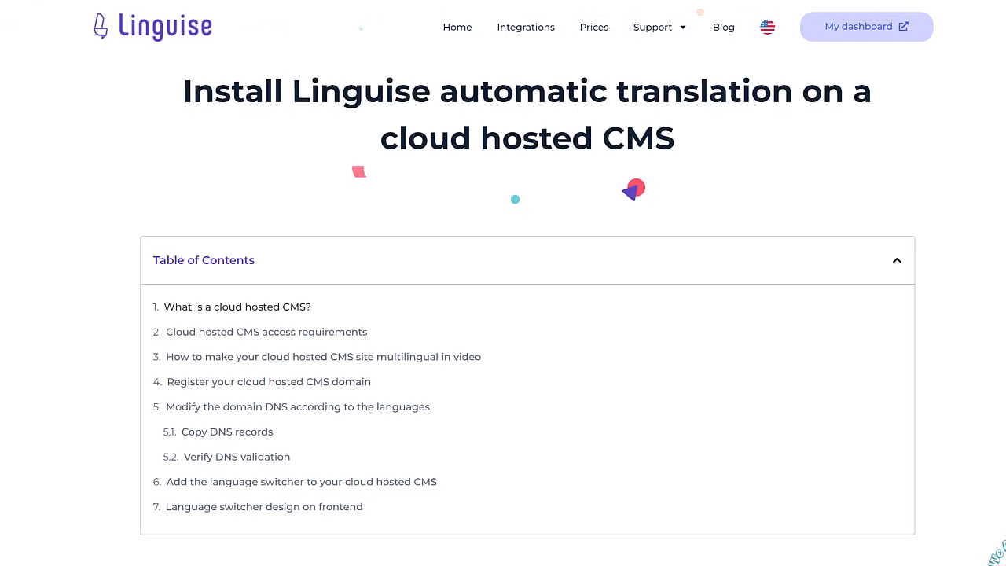
Step: Read the "What is a cloud hosted CMS?" section of the installation guide, highlighting the examples such as Shopify, Squarespace and Wix
scroll(503, 326, down, 5)
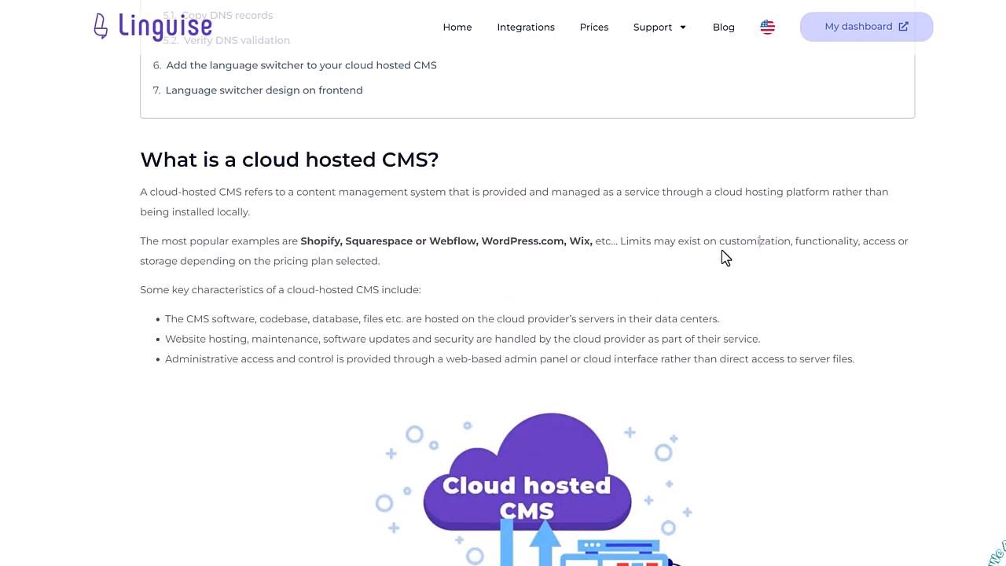
drag(401, 169, 297, 165)
click(473, 182)
drag(591, 240, 142, 237)
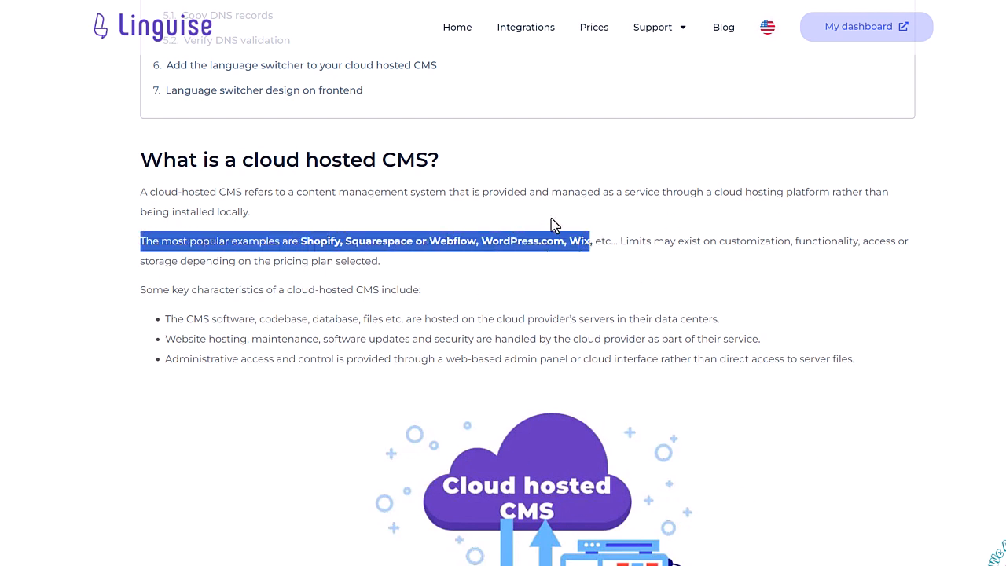
click(586, 273)
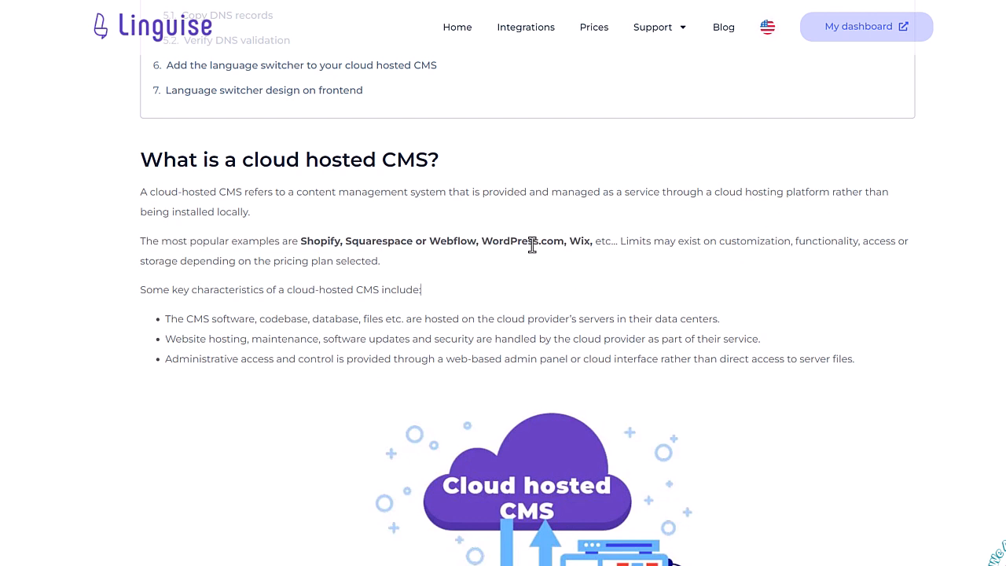
double_click(396, 242)
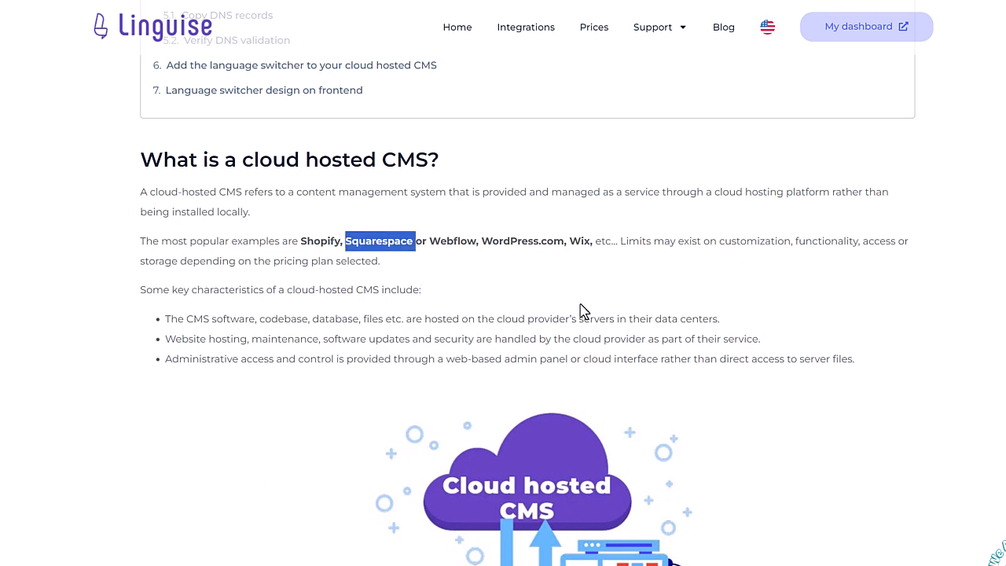
click(438, 265)
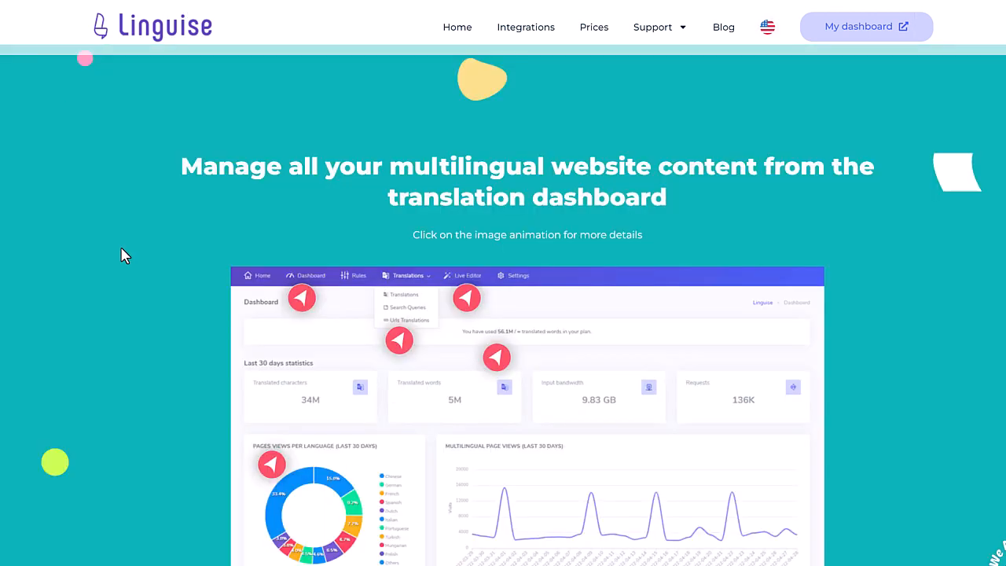
Step: Look through the home page sections on the translation dashboard, the translation servers and the free installation
scroll(661, 397, down, 8)
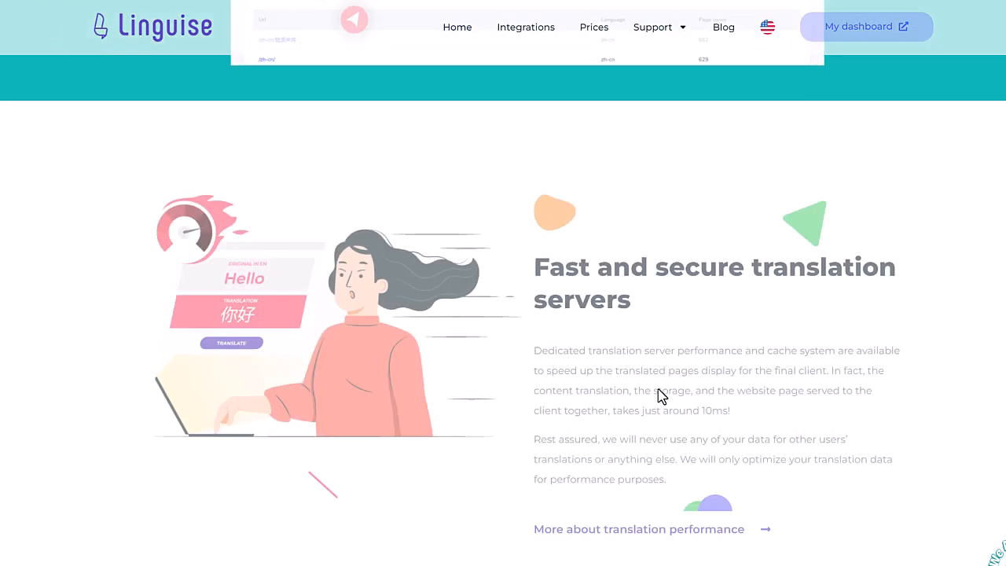
scroll(506, 512, down, 5)
scroll(545, 436, down, 10)
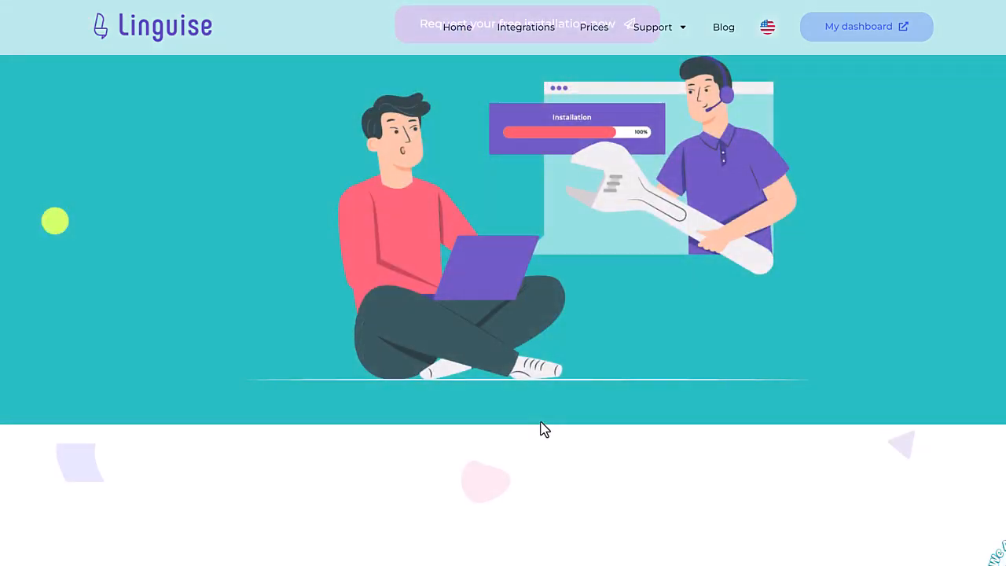
scroll(606, 317, down, 5)
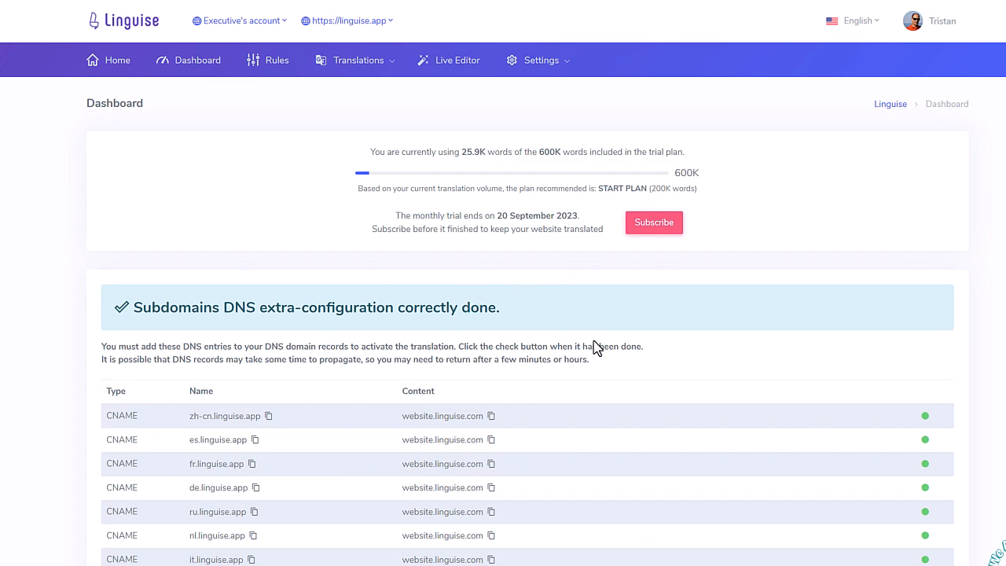
Step: Review the website dashboard's DNS records, 30-day statistics, page view charts and most viewed pages
scroll(595, 347, down, 8)
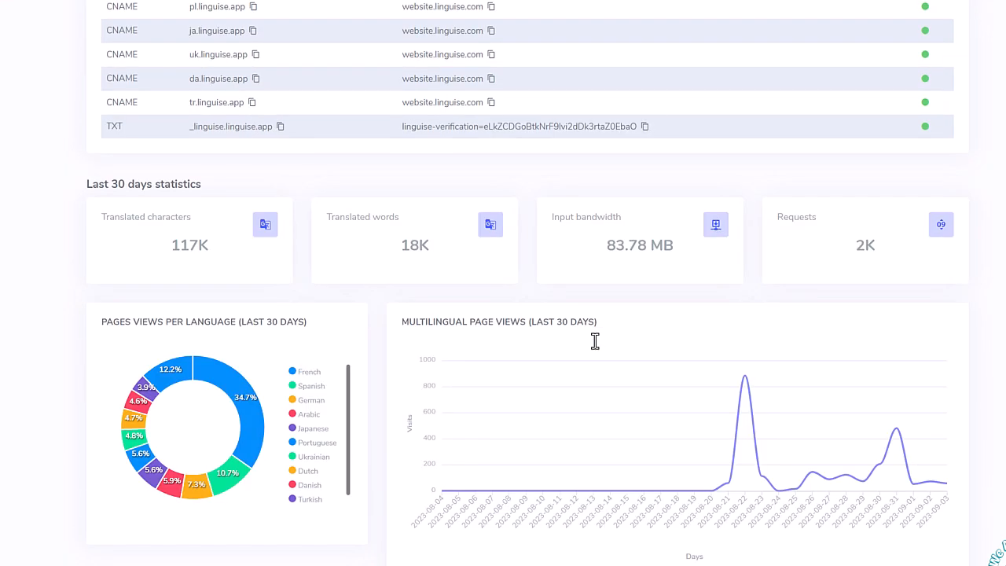
scroll(604, 319, down, 3)
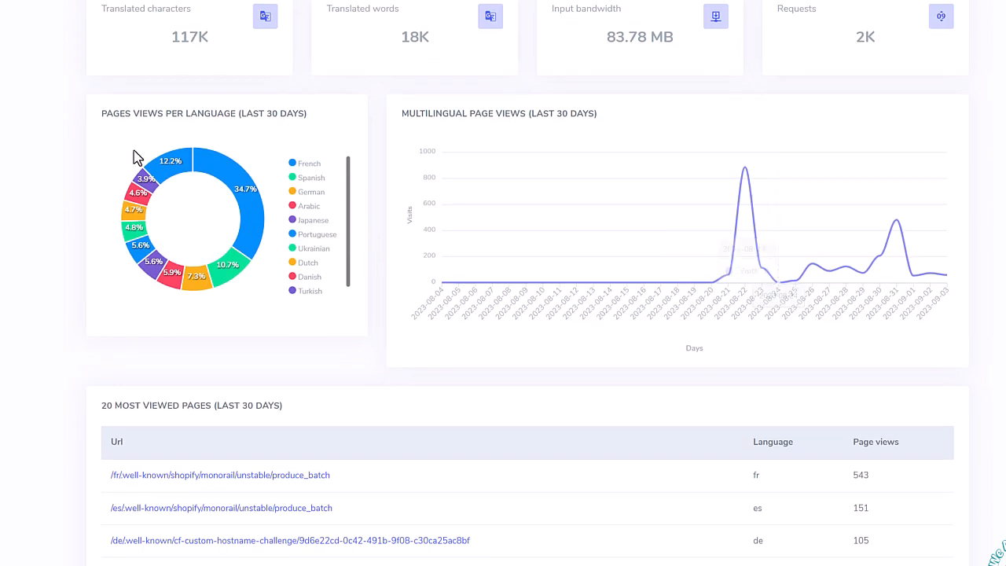
mouse_move(236, 183)
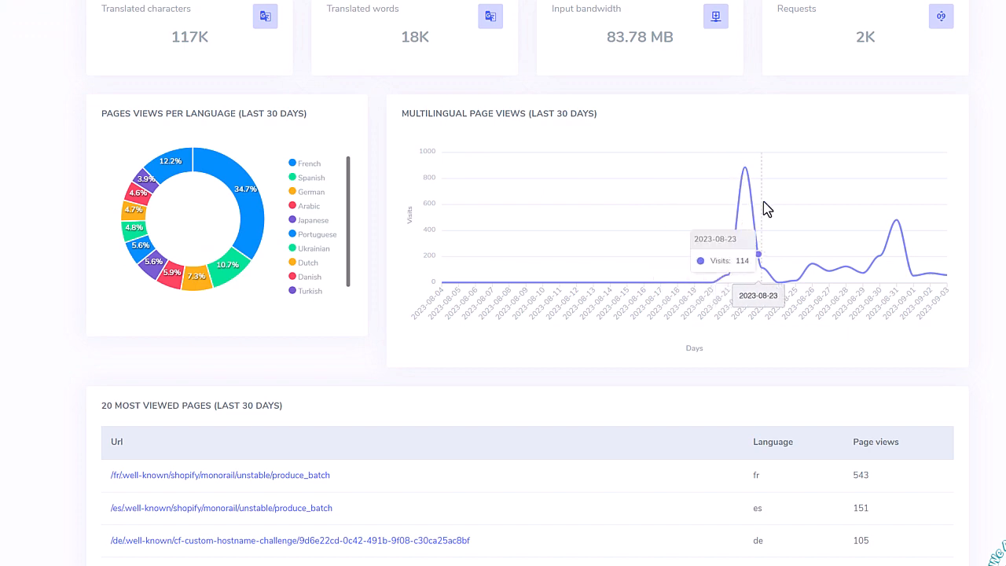
scroll(761, 220, down, 6)
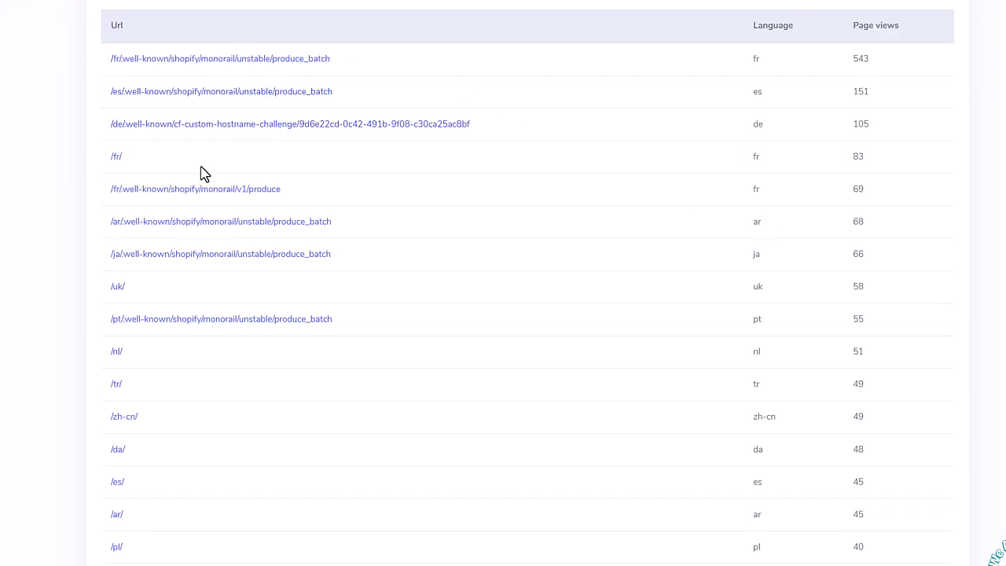
scroll(259, 366, down, 3)
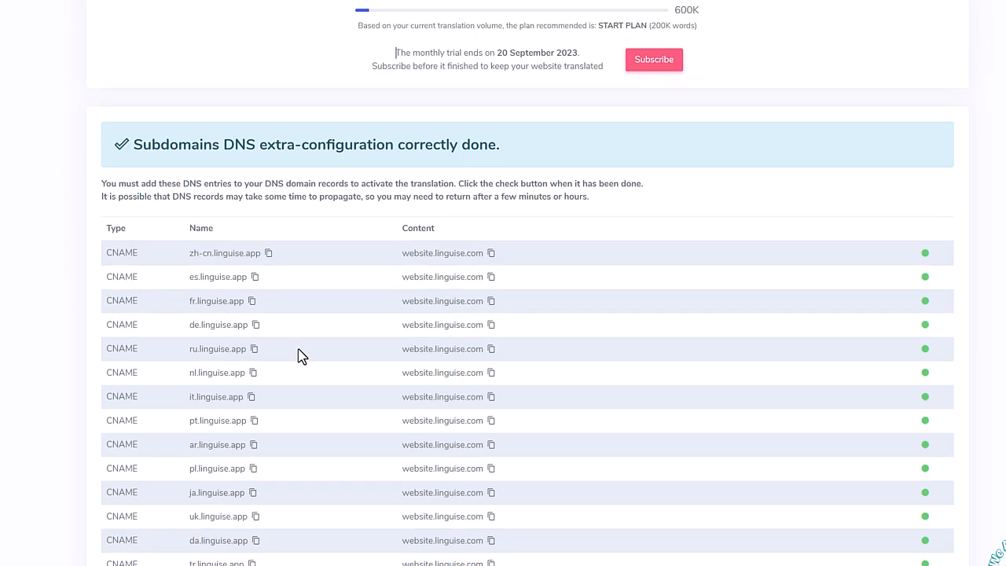
scroll(299, 356, up, 3)
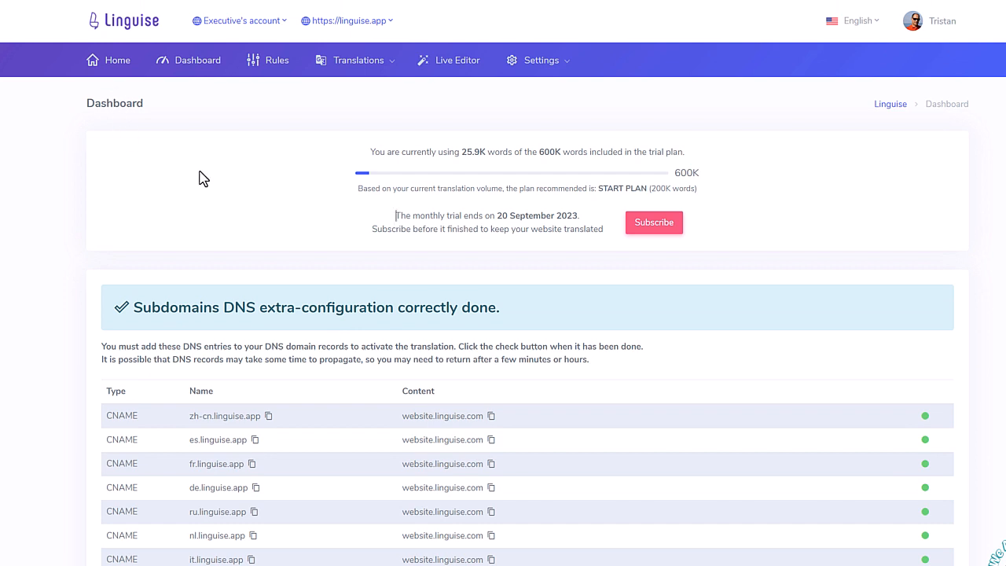
Step: View the Rules management page and the list of URL translations
click(271, 66)
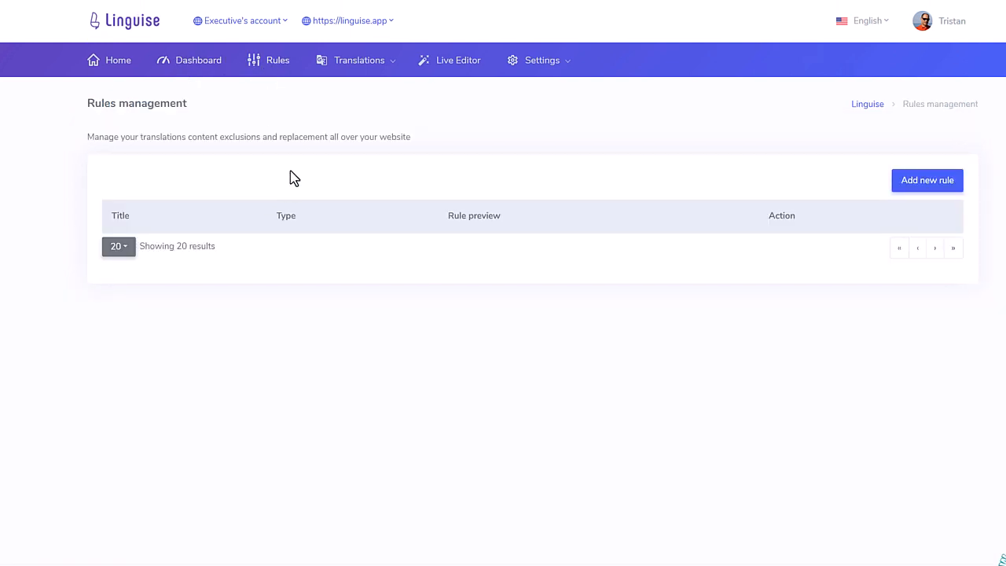
click(334, 63)
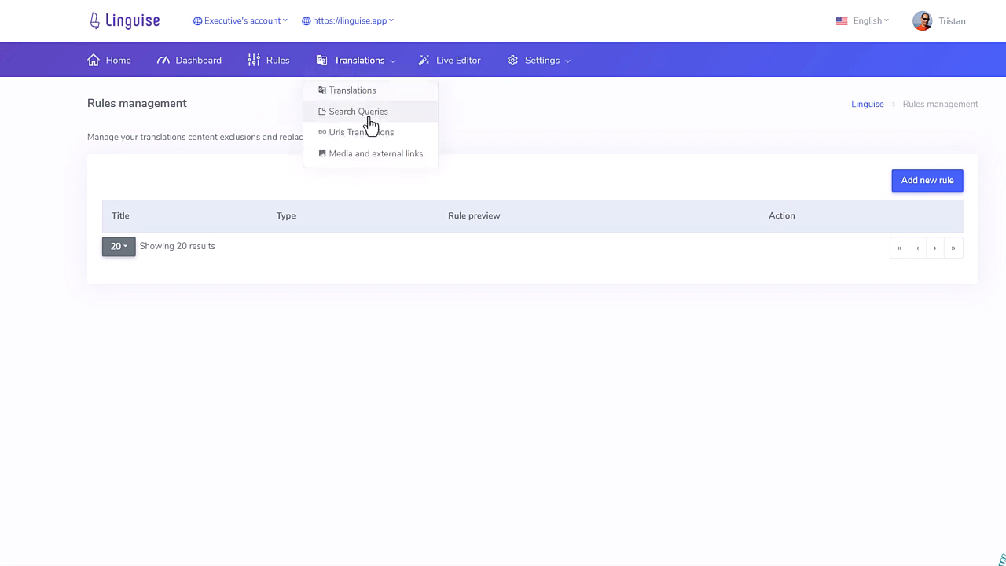
click(367, 136)
Step: Look through the website's list of text translations and view the Live Editor page
click(350, 73)
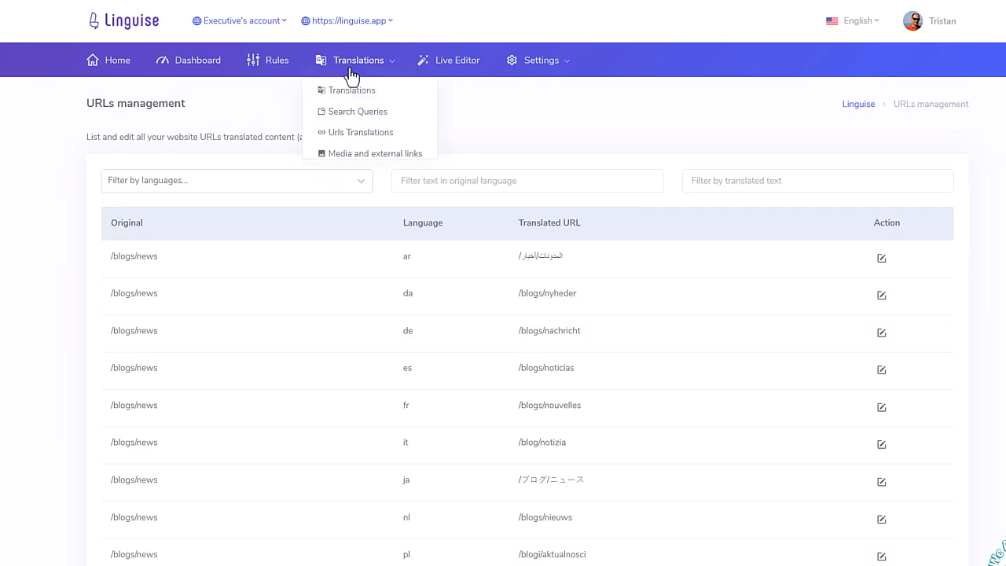
click(351, 89)
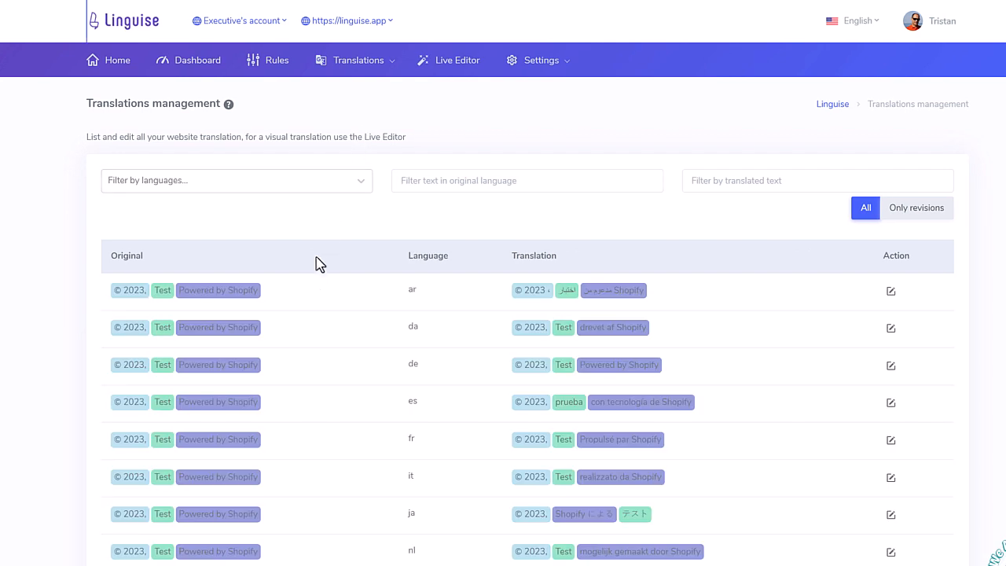
scroll(440, 331, down, 10)
scroll(440, 330, up, 10)
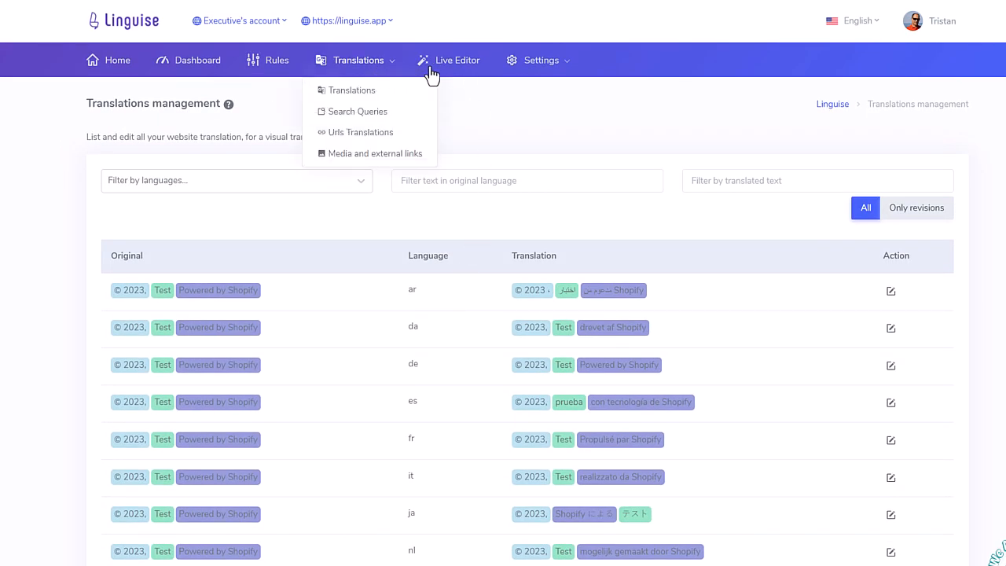
click(454, 70)
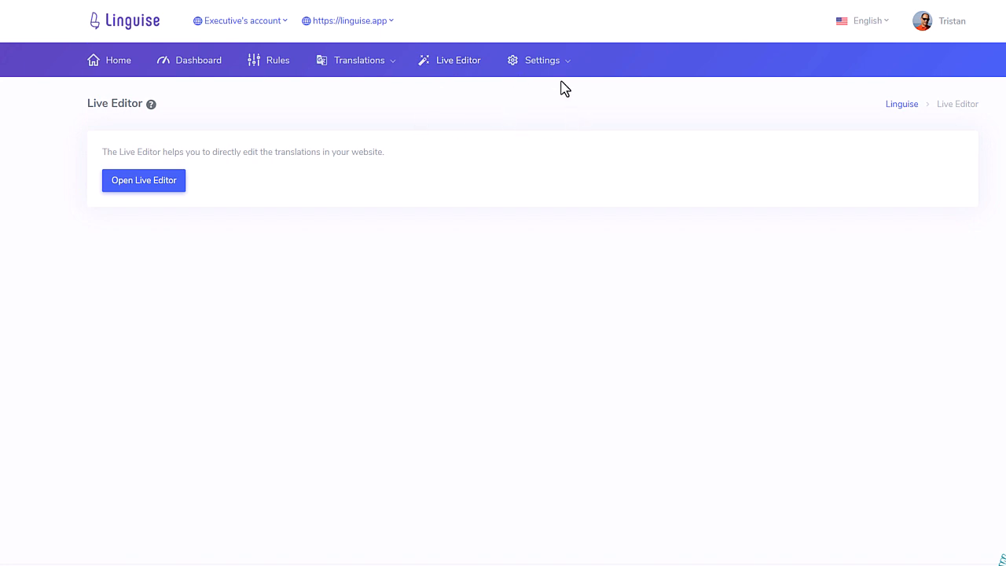
Step: Open the language flags display settings, preview the language list popup and look over the options
mouse_move(549, 69)
click(541, 112)
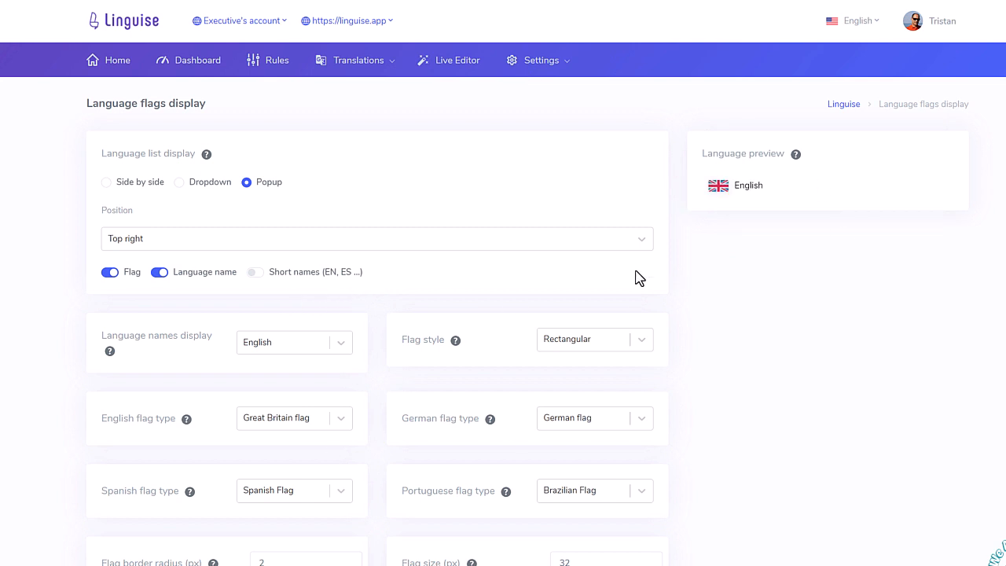
click(734, 192)
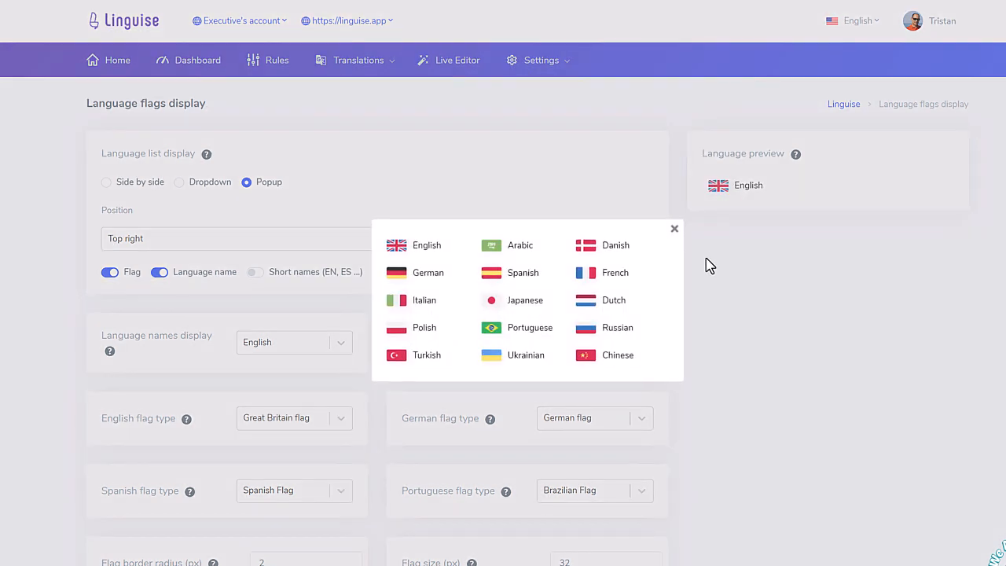
click(776, 325)
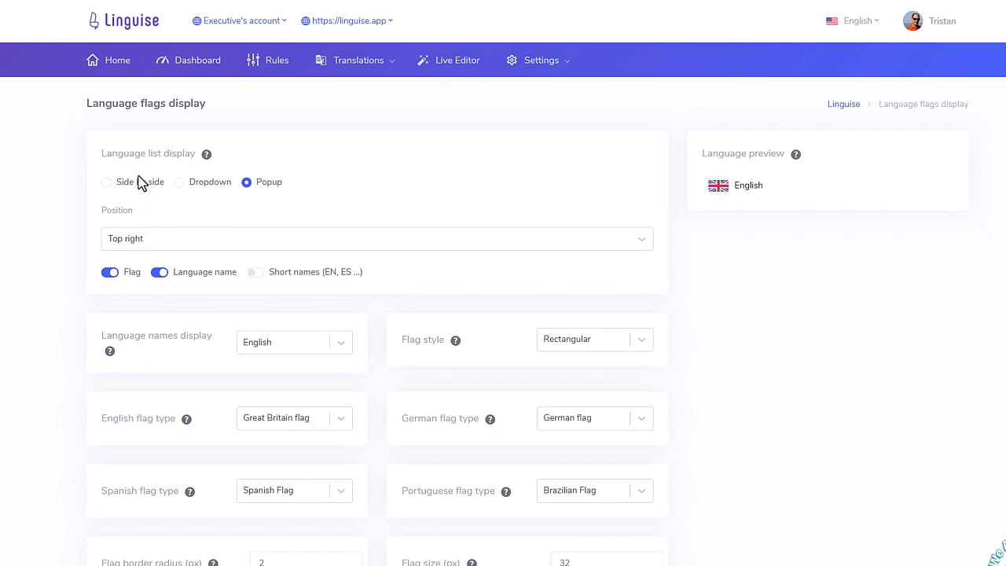
scroll(306, 353, down, 5)
scroll(385, 397, up, 5)
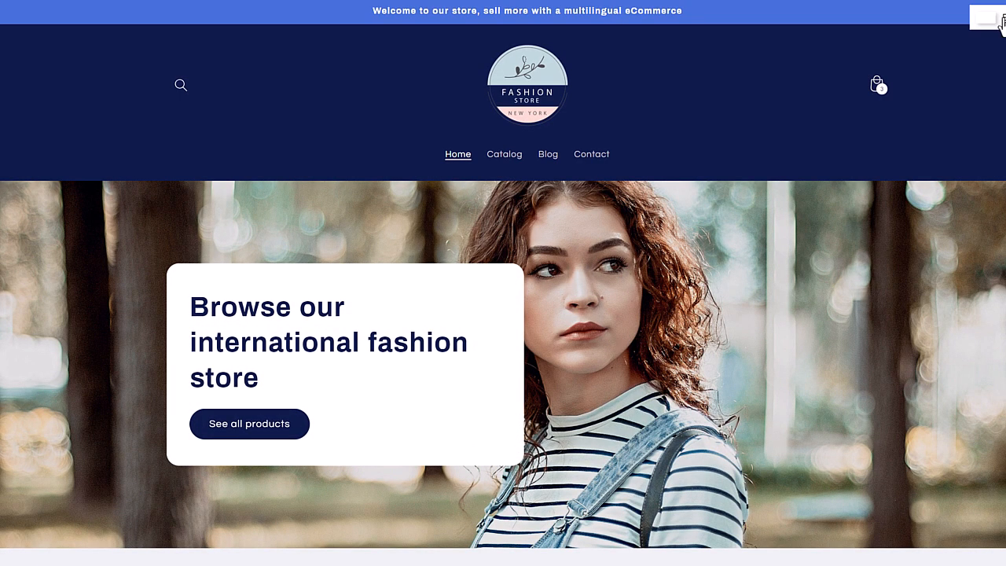
Step: Switch the demo fashion store to Spanish and look through its translated home page
click(986, 18)
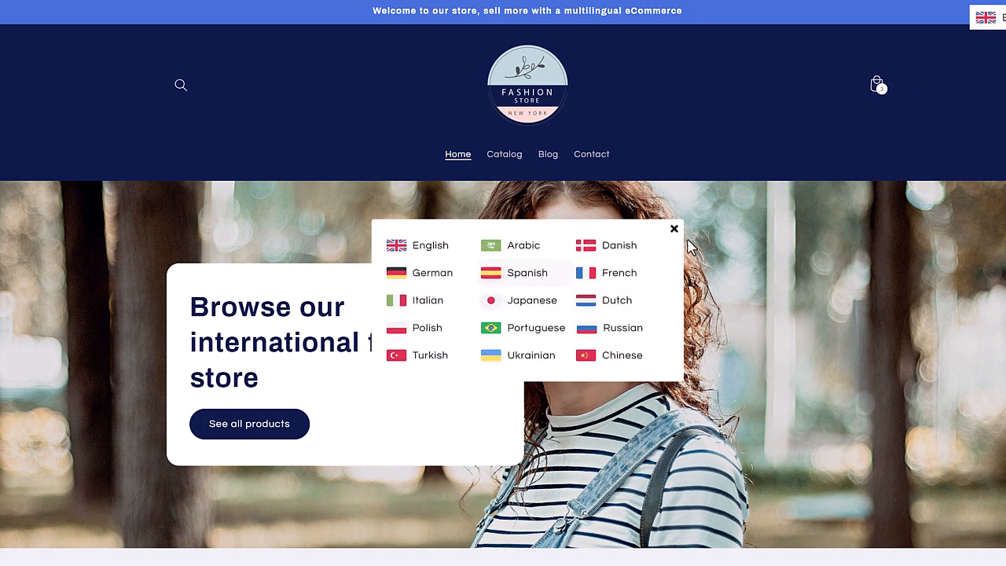
scroll(609, 400, down, 5)
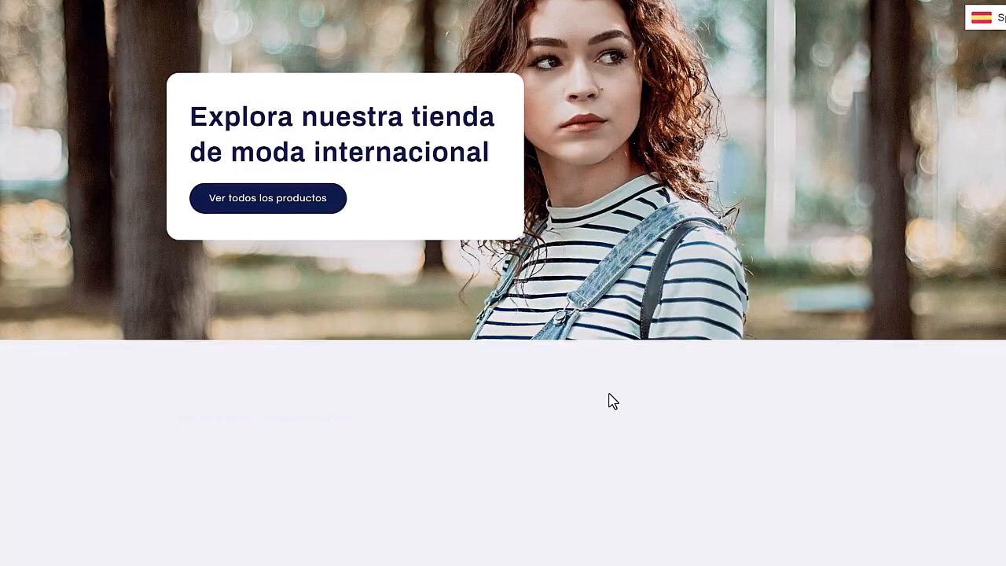
scroll(608, 397, down, 5)
scroll(584, 221, up, 10)
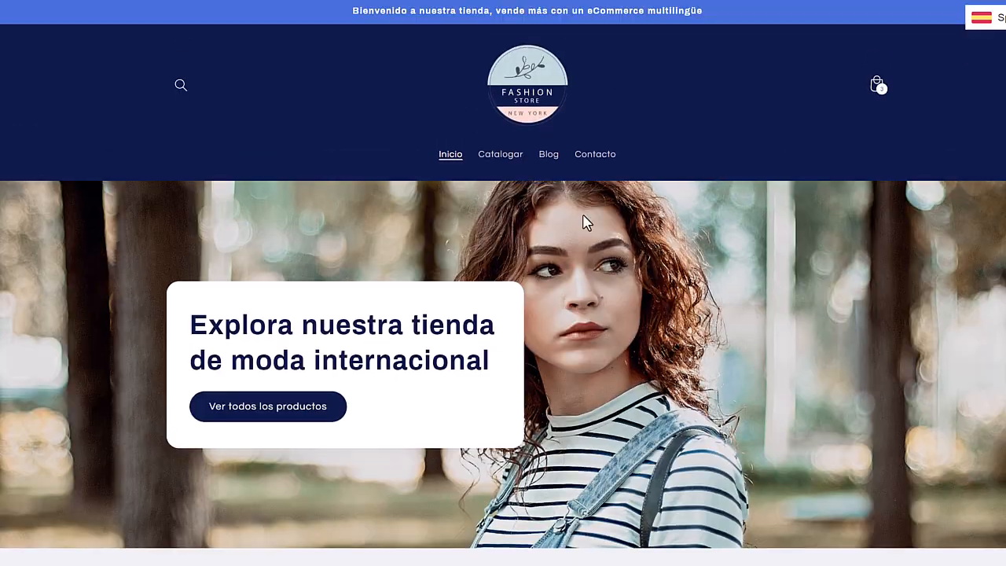
Step: Browse the store's Spanish blog and open the article "Cómo mejorar las ventas internacionales"
click(541, 171)
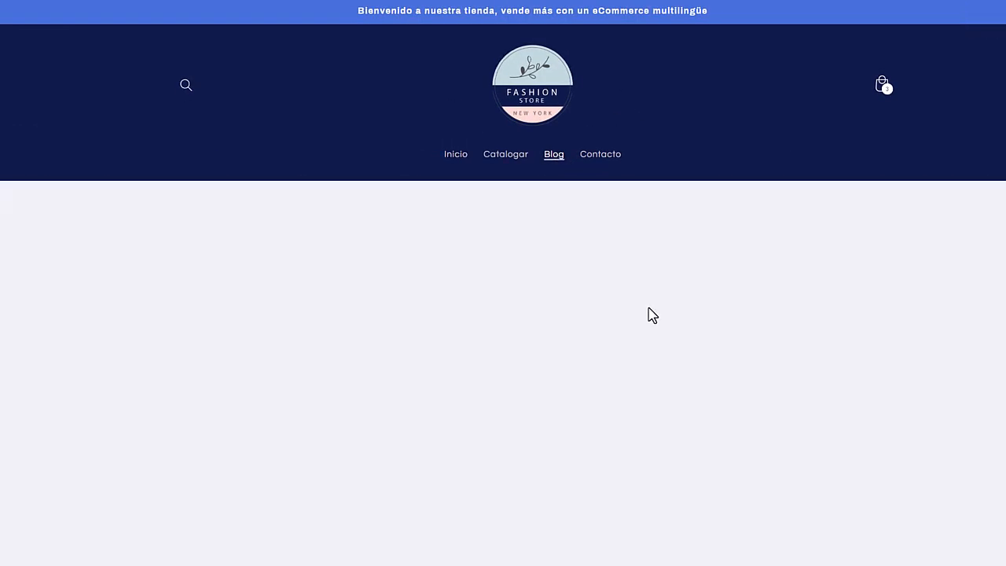
scroll(597, 353, down, 5)
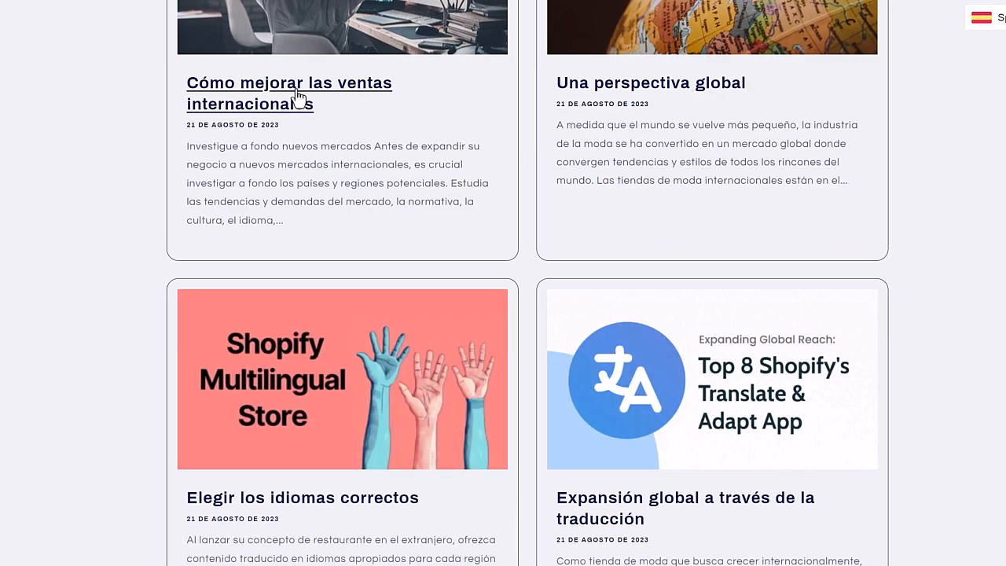
click(297, 95)
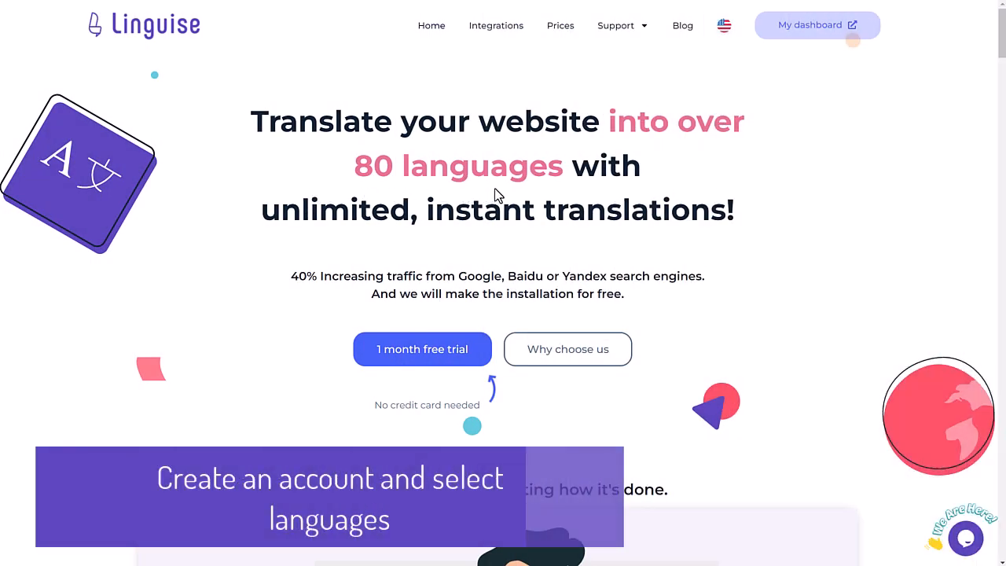
Step: Open the Linguise account registration form from the website's home page
click(802, 31)
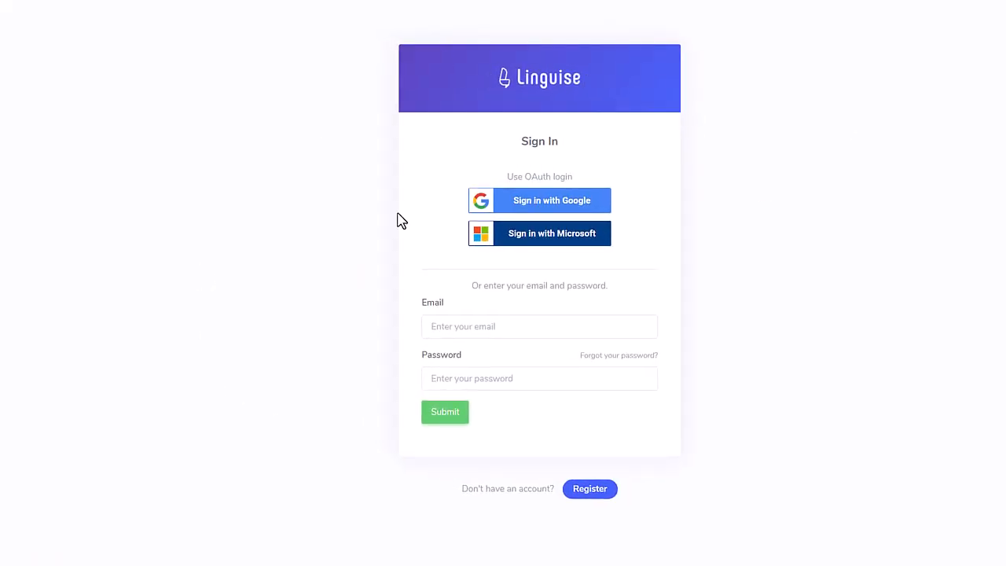
click(590, 493)
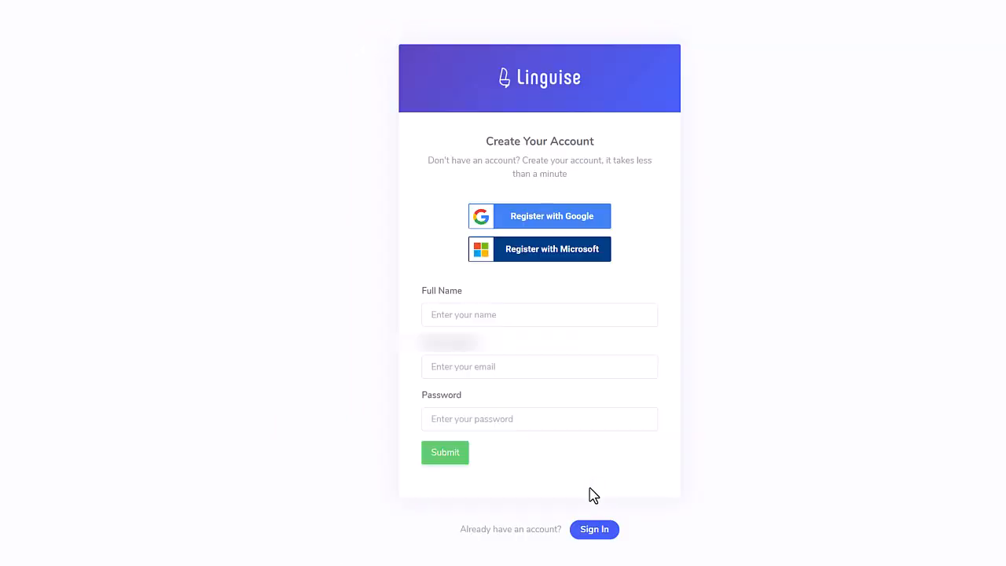
Step: Switch to the sign-in form and sign in to the existing account with its e-mail and password
click(595, 532)
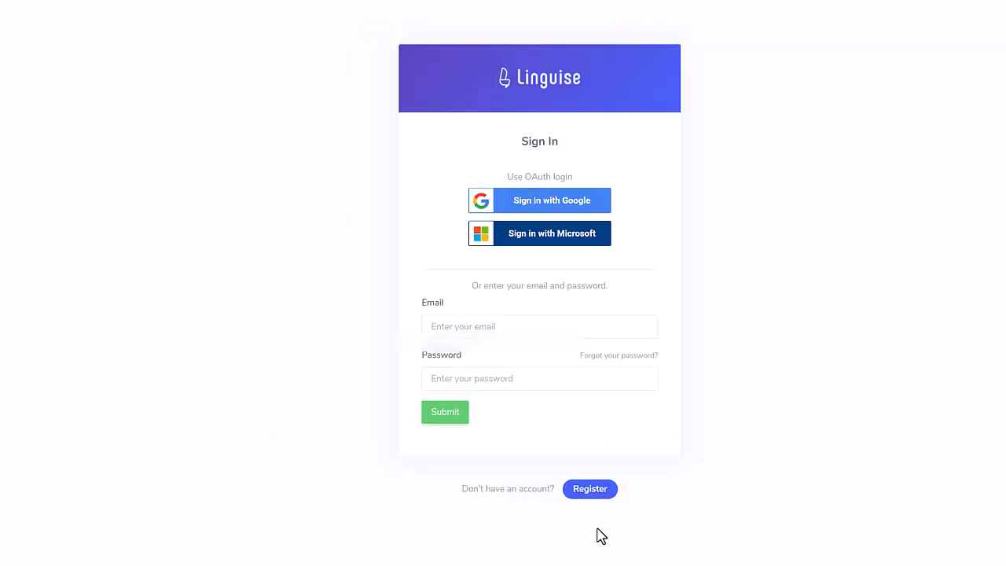
click(513, 328)
click(487, 324)
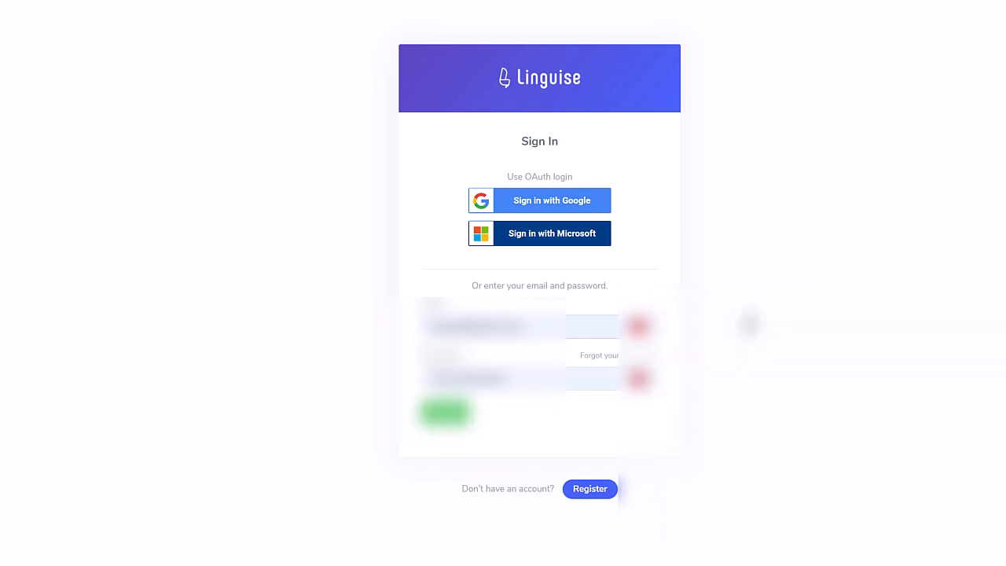
click(445, 413)
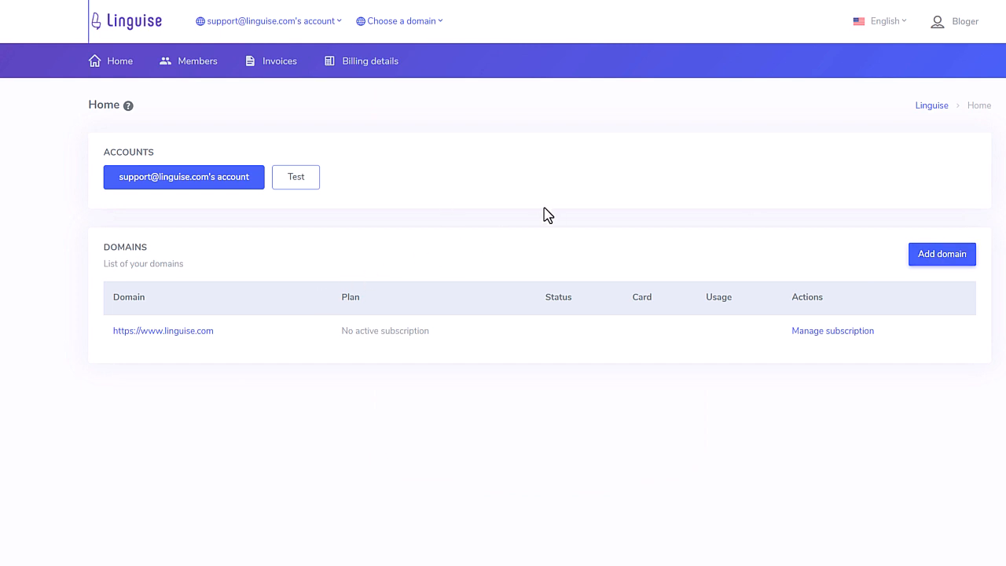
click(951, 254)
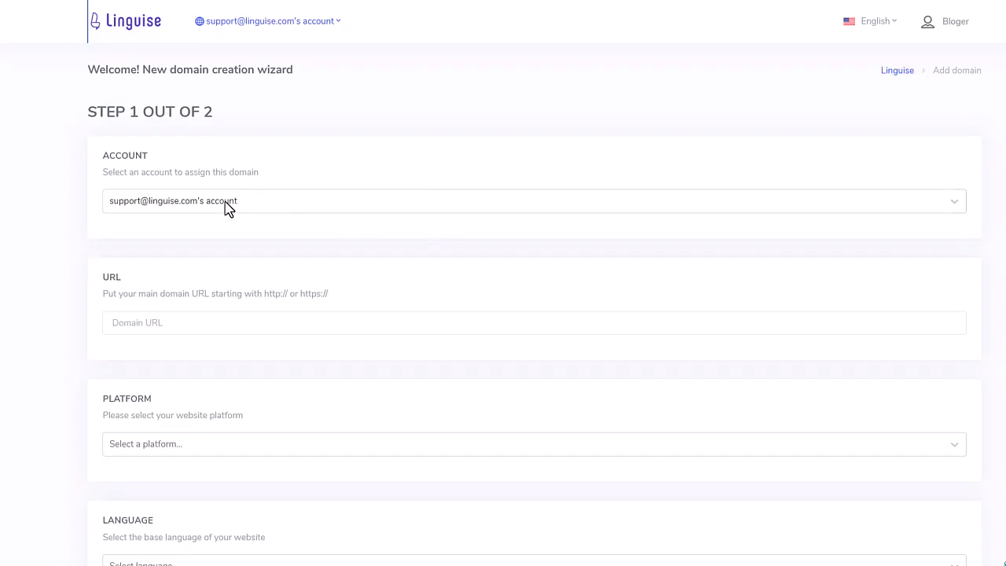
click(161, 322)
text(https://linguise.app/)
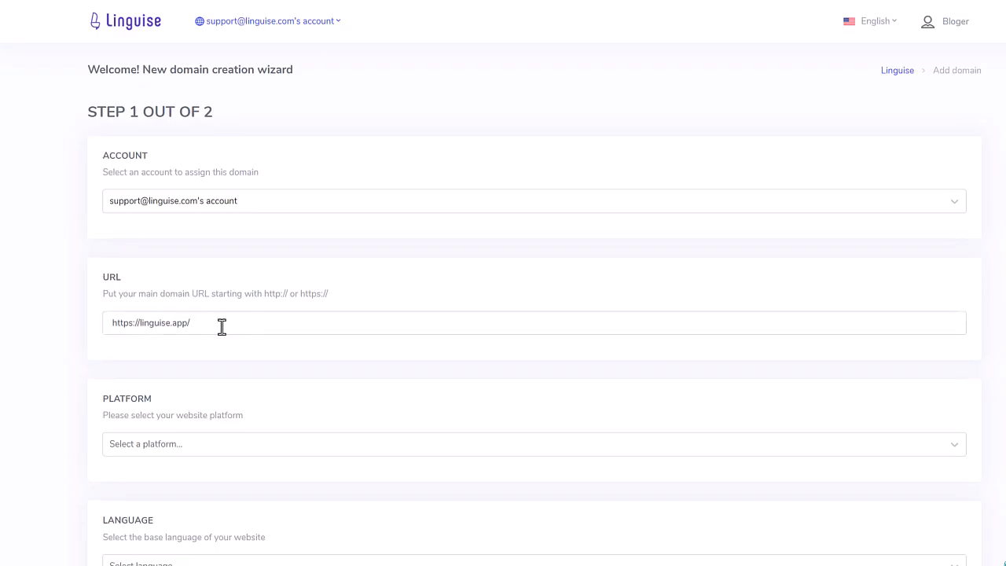
Step: Look through the available website platforms and choose Shopify for the new domain
scroll(236, 281, down, 3)
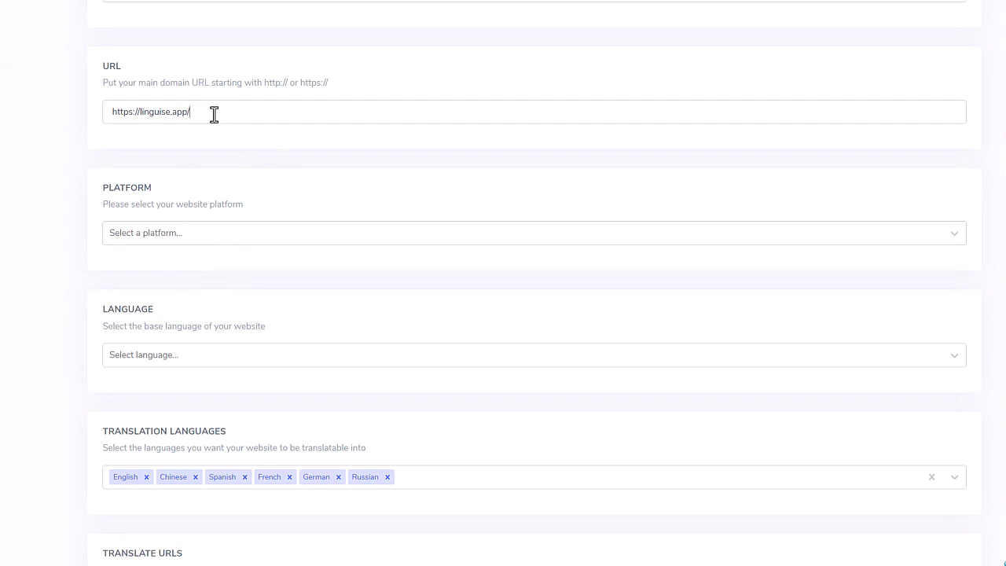
click(251, 239)
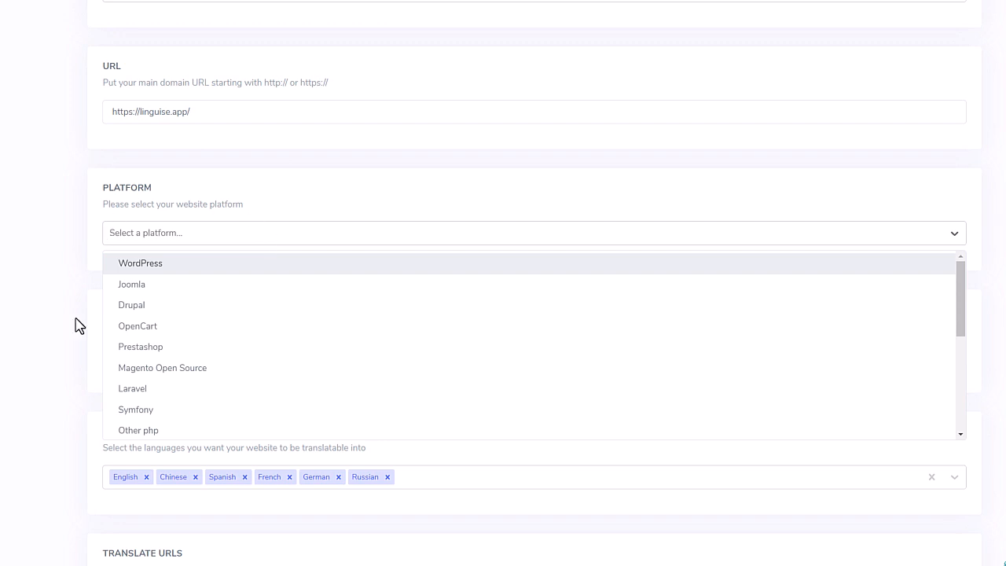
drag(958, 304, 966, 422)
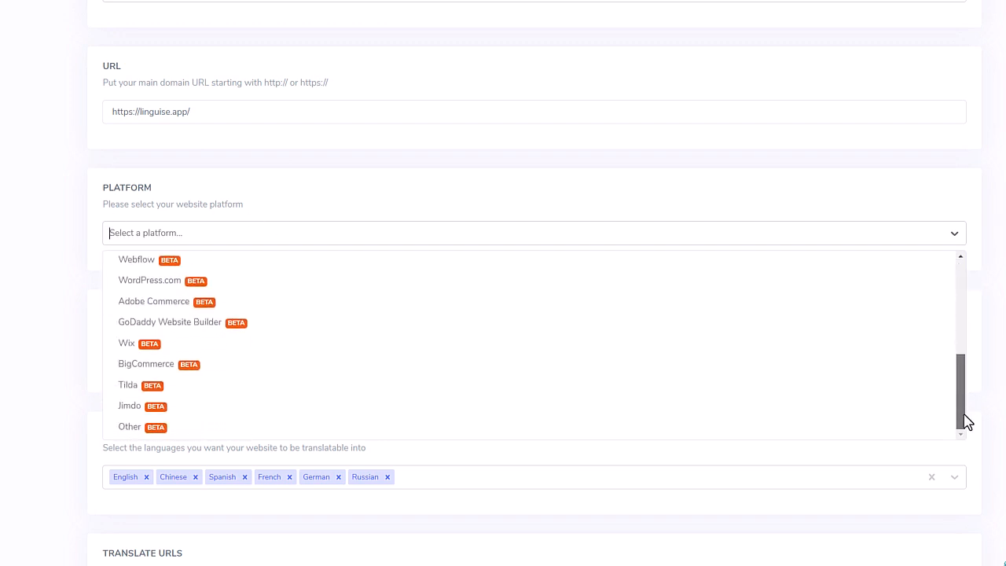
scroll(959, 388, up, 2)
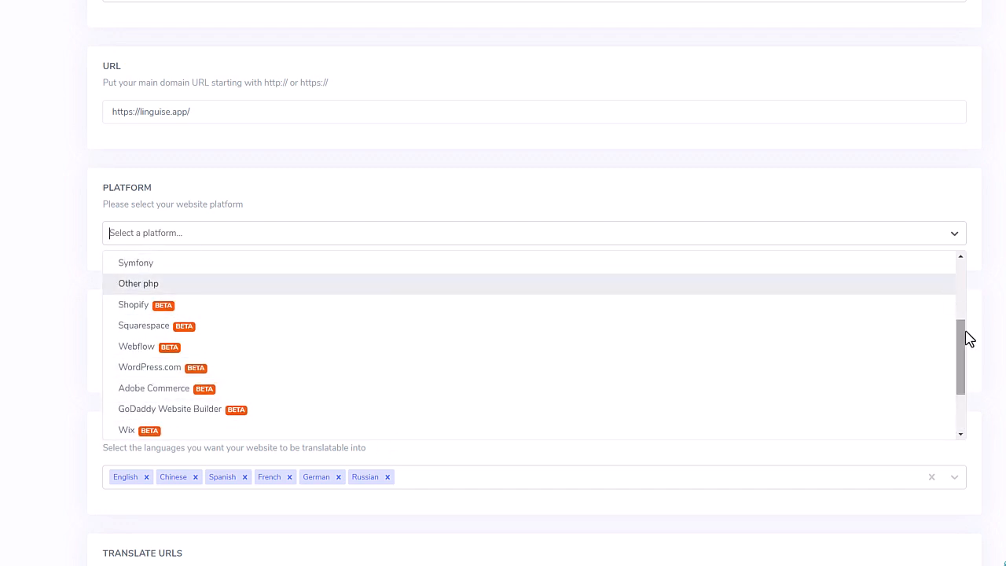
drag(968, 337, 955, 395)
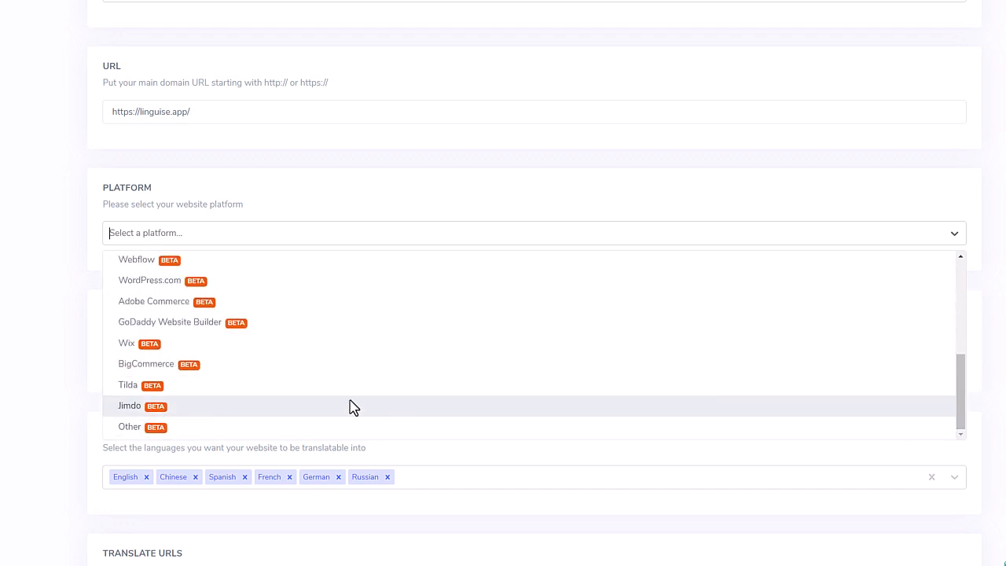
drag(961, 394, 958, 352)
click(155, 322)
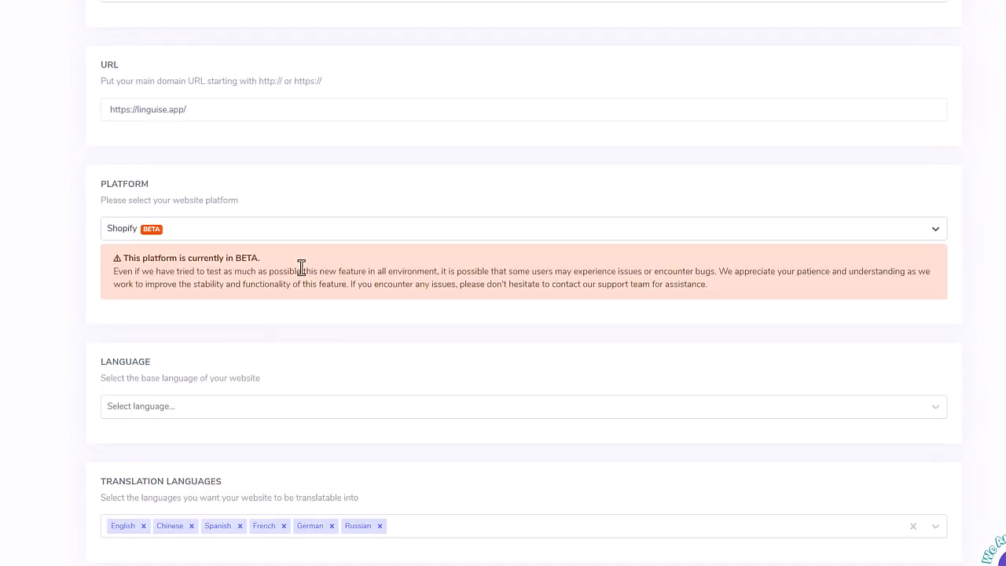
Step: Set the website's base language to English
scroll(216, 270, down, 3)
click(158, 202)
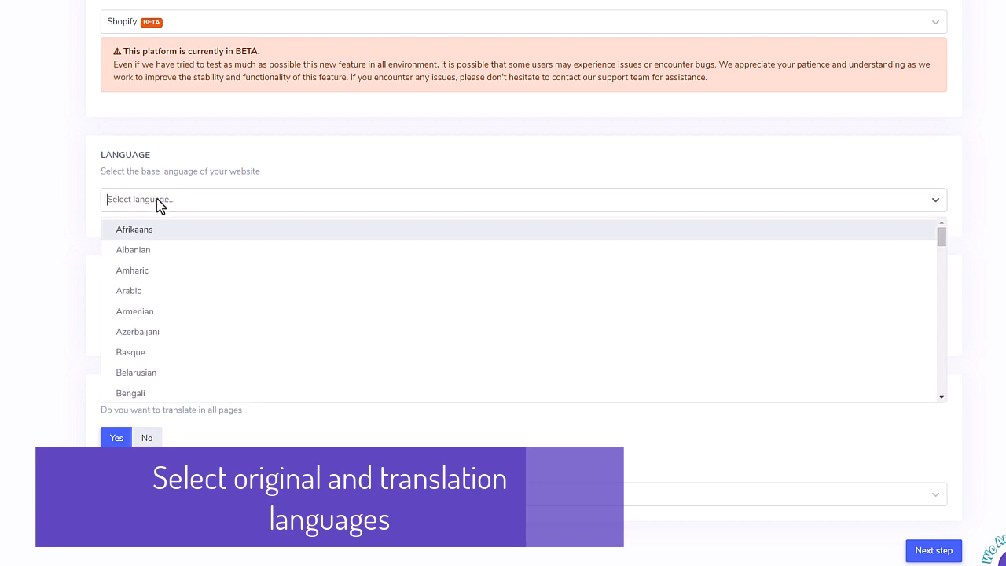
text(en)
key(Down)
key(Down)
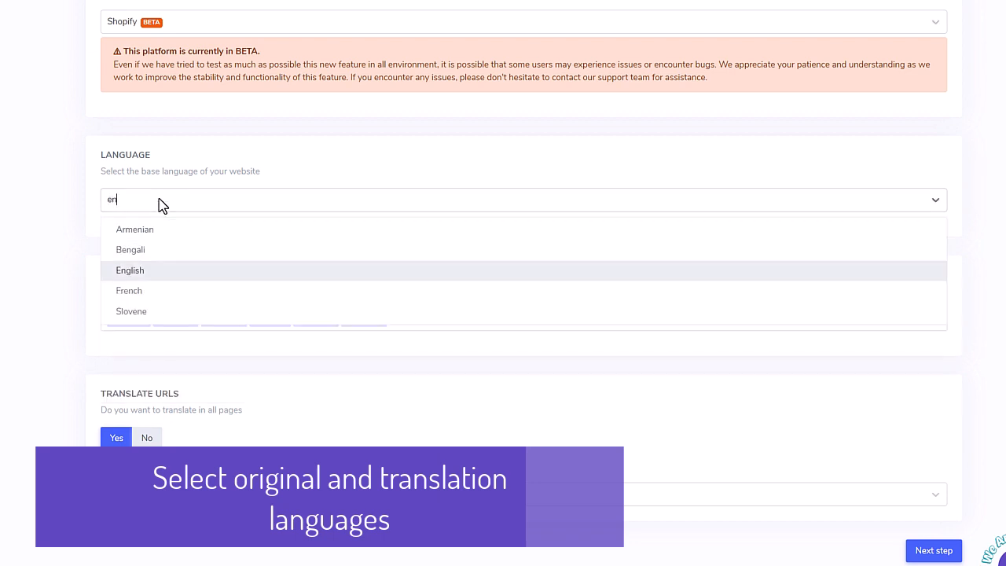
key(Return)
Step: Add Vietnamese and Dutch to the translation languages and continue to the wizard's second step
click(424, 322)
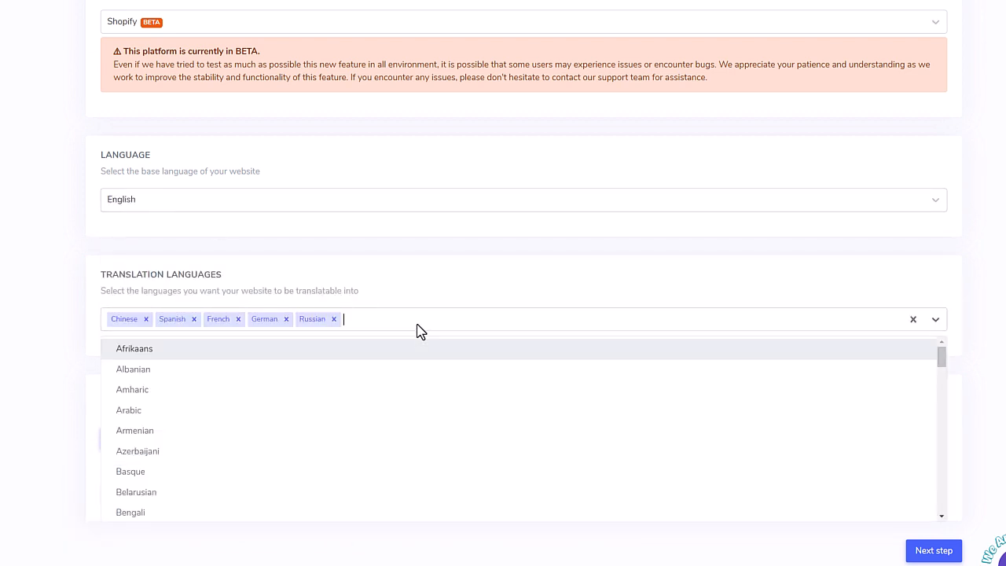
text(vi)
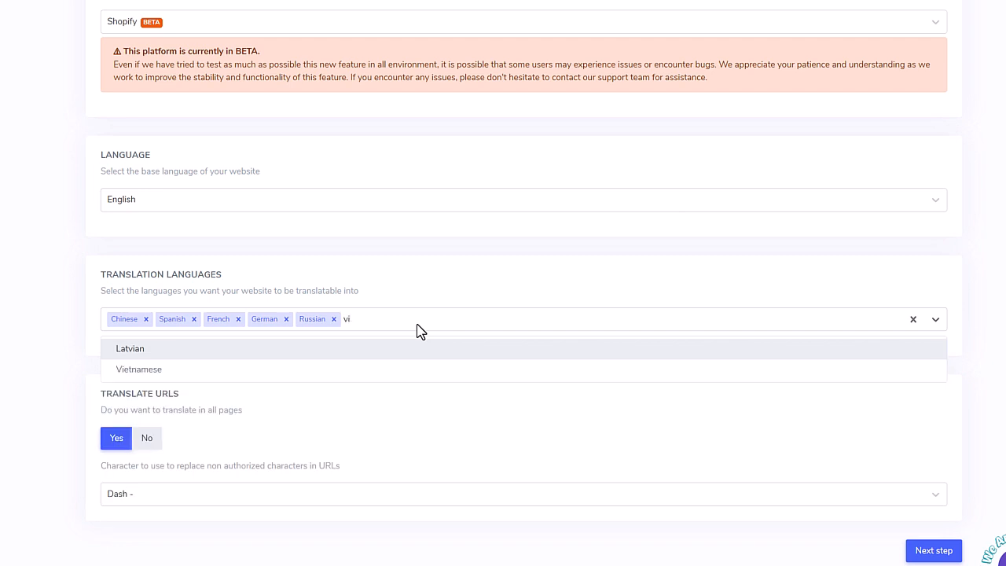
key(Down)
key(Return)
text(du)
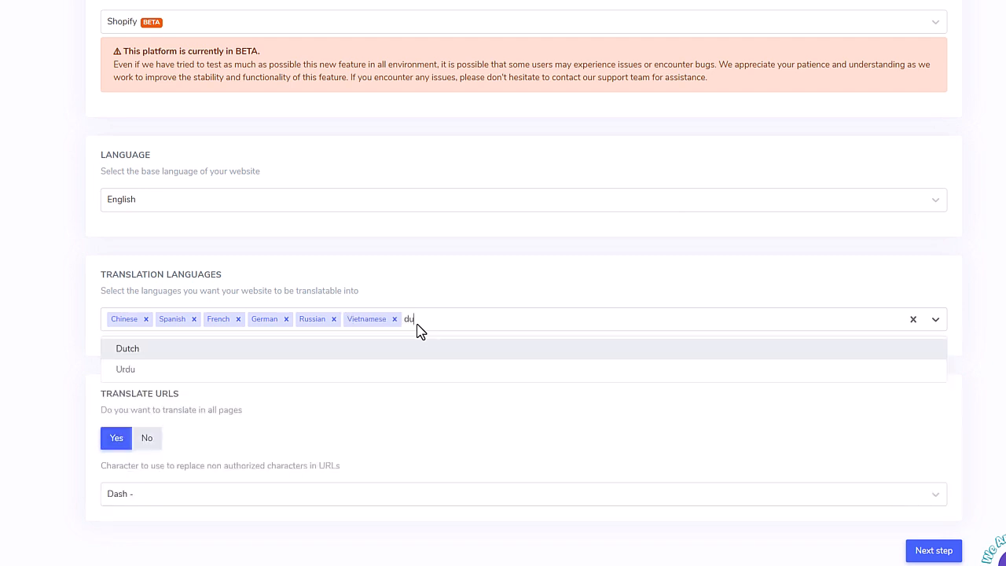
key(Return)
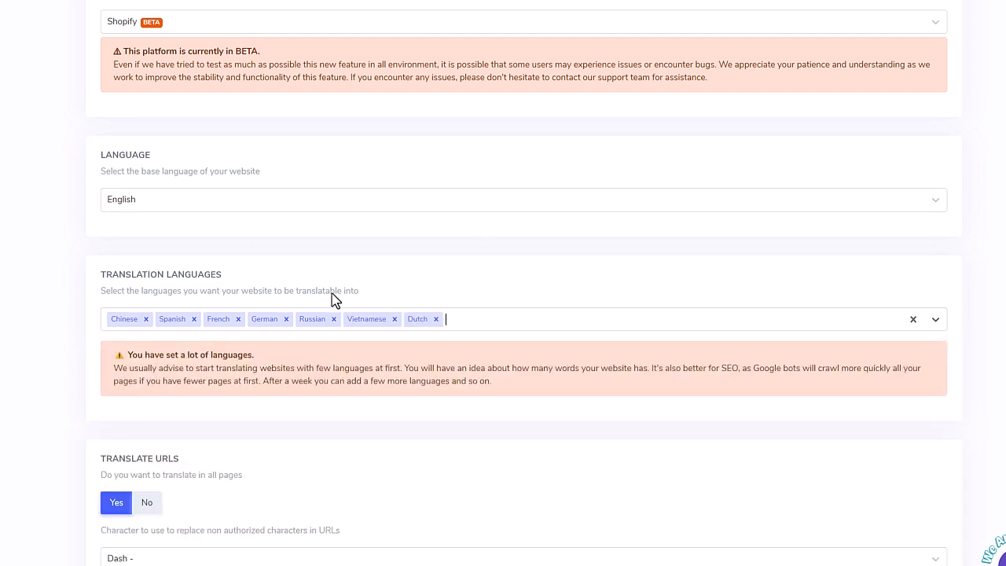
scroll(507, 306, down, 1)
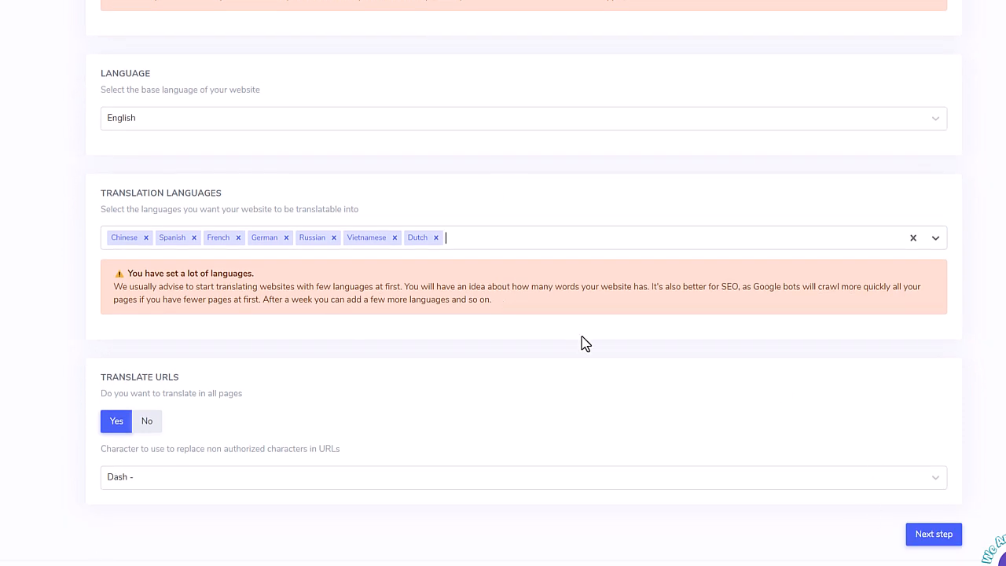
click(913, 537)
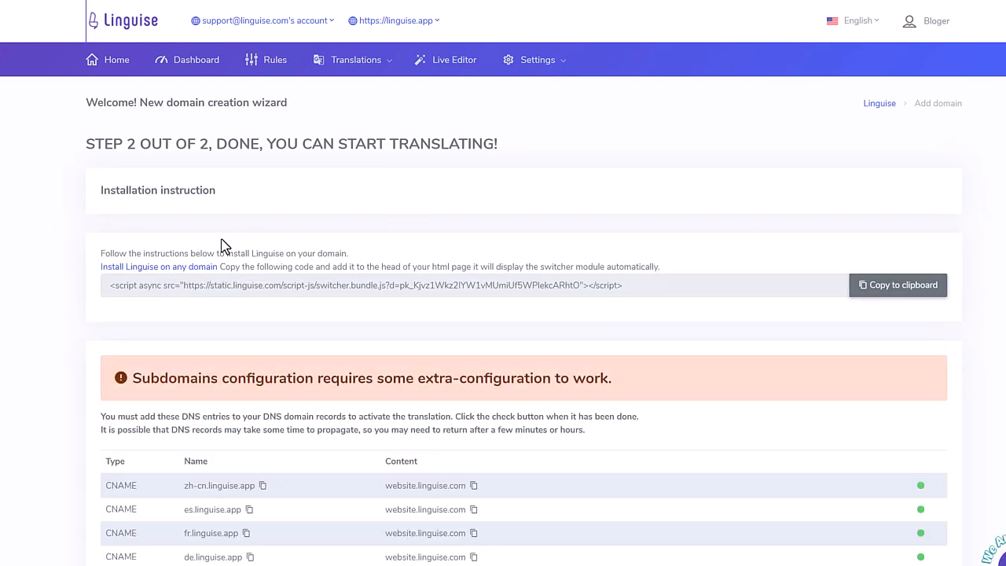
Step: Review the required DNS entries in the installation instructions and on the domain's dashboard
scroll(194, 281, down, 3)
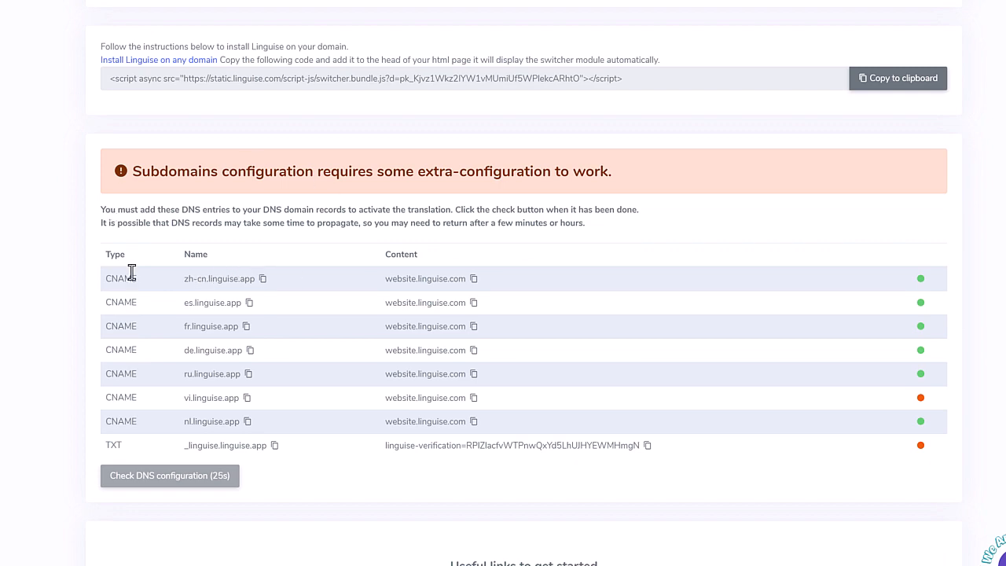
scroll(323, 182, up, 3)
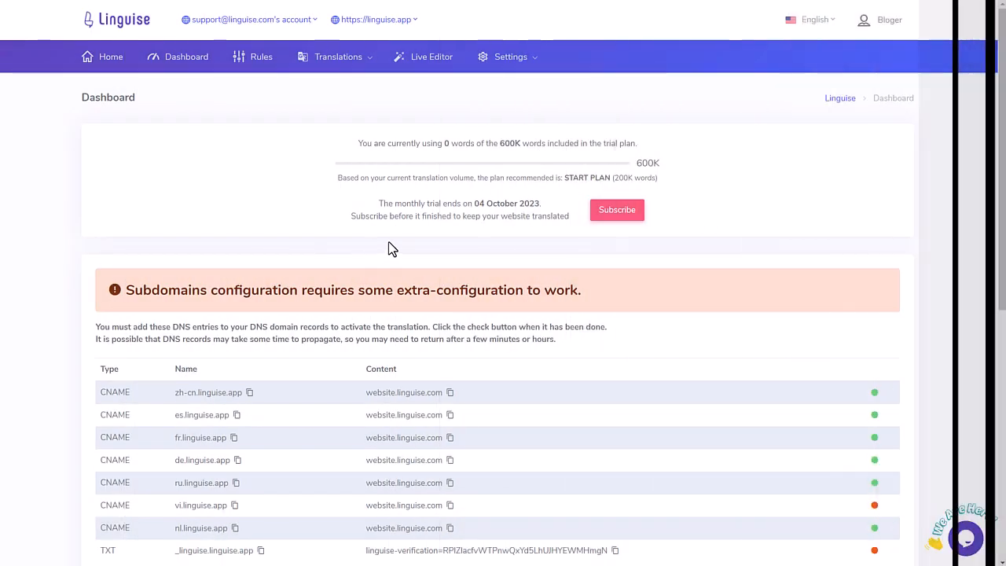
scroll(553, 327, down, 3)
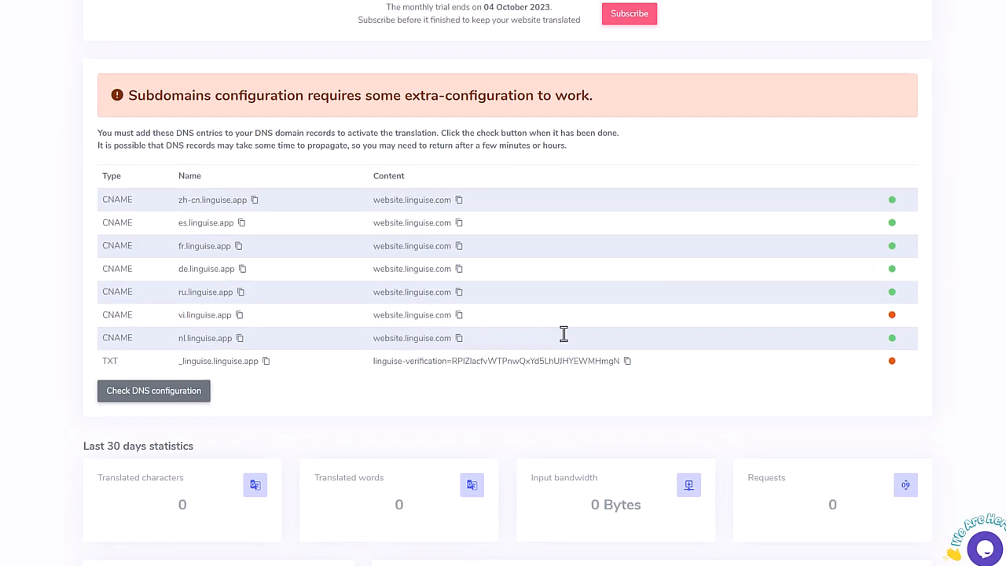
scroll(553, 327, up, 3)
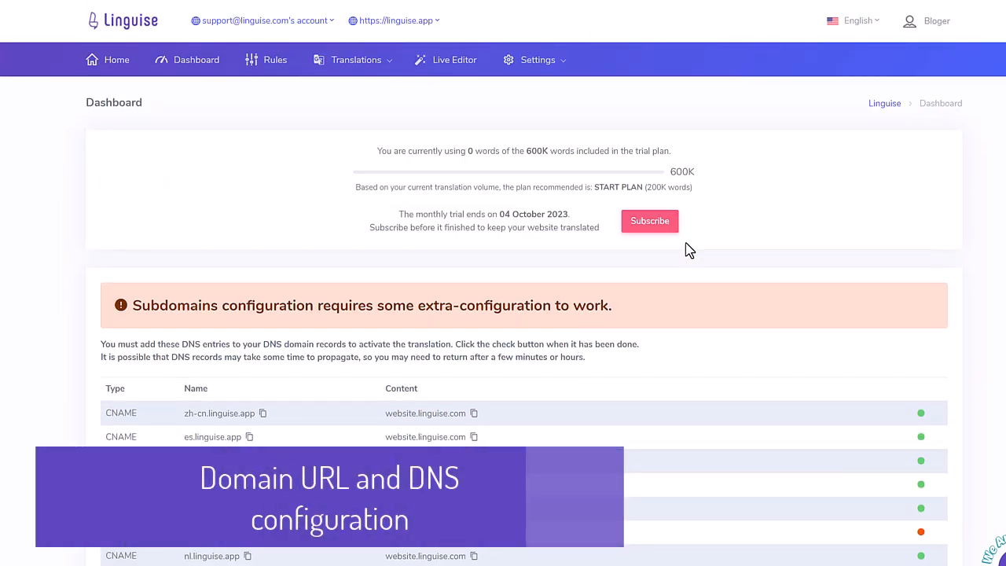
Step: Open the domain's settings and review the DNS entries and the installation script
click(552, 63)
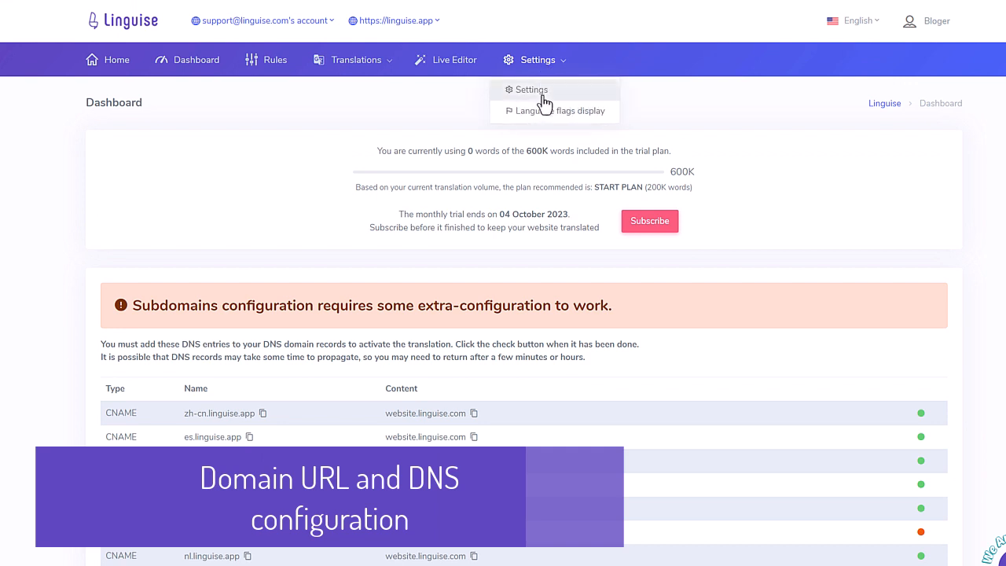
click(544, 99)
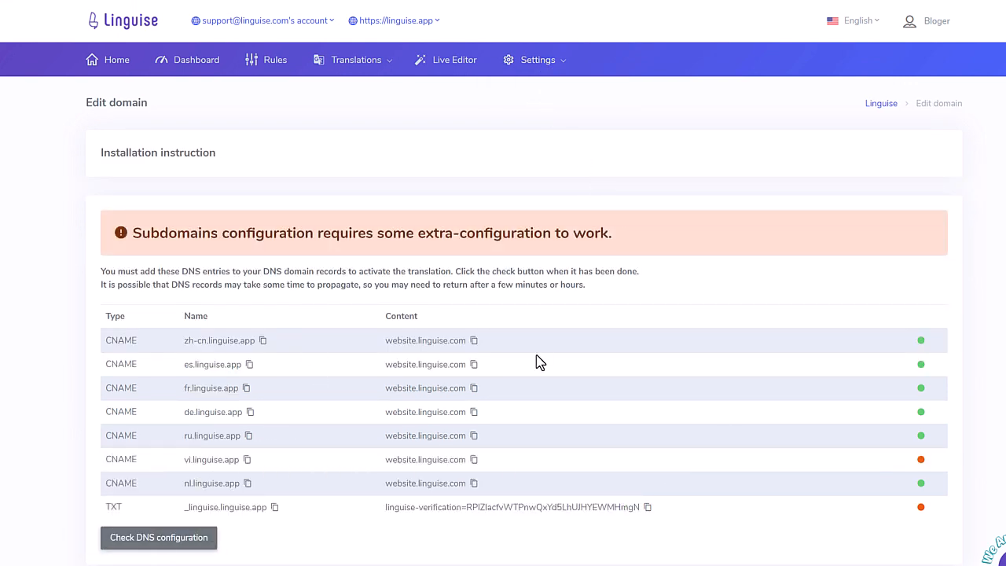
scroll(522, 352, down, 3)
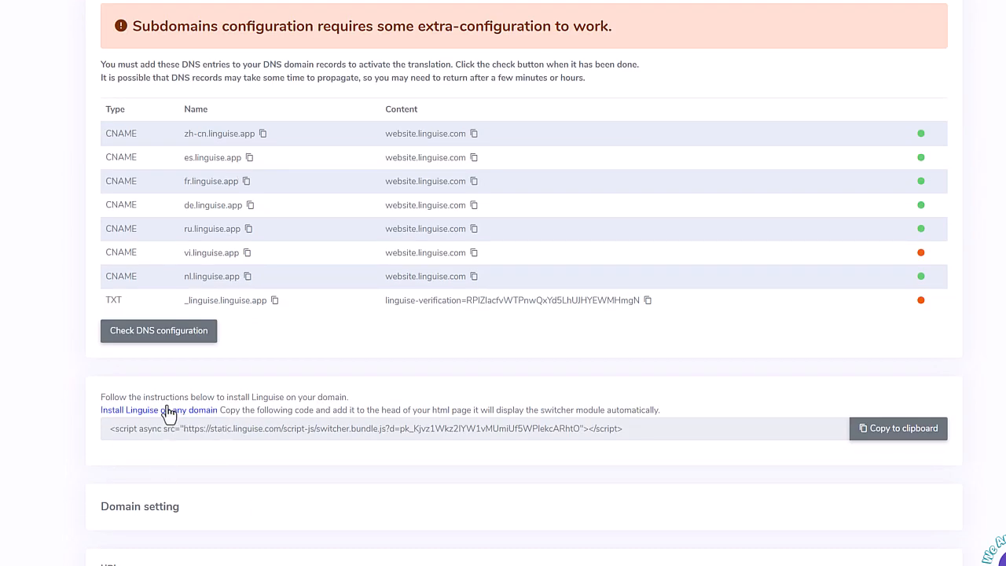
scroll(324, 363, up, 3)
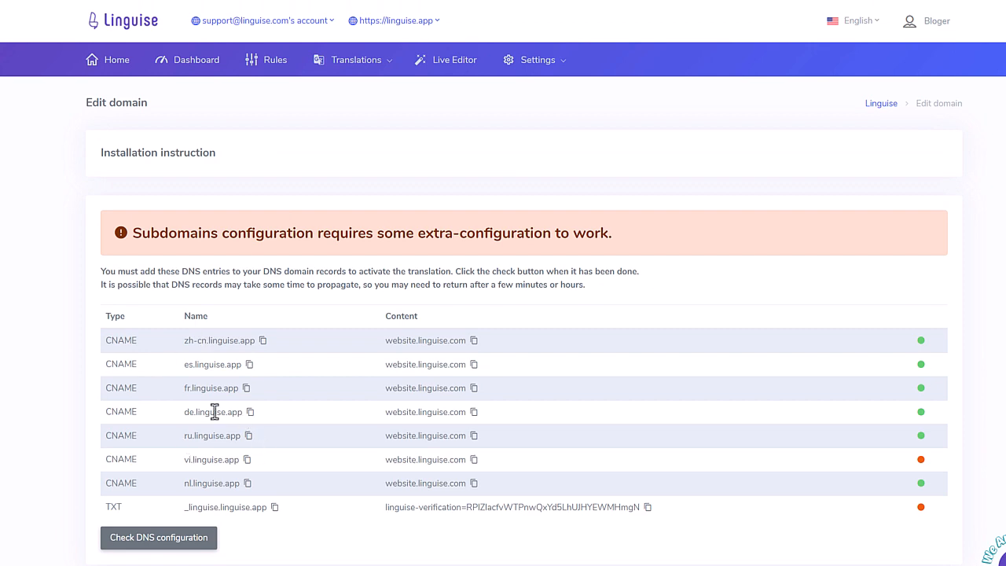
Step: Examine the DNS entries table up close and highlight the record name es.linguise.app
key(ctrl+plus)
key(ctrl+plus)
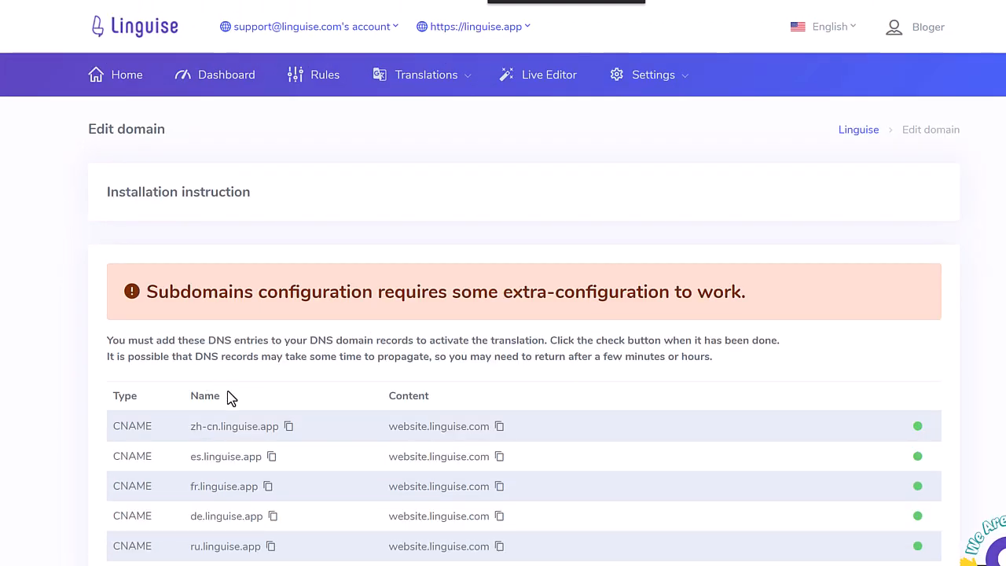
scroll(227, 392, down, 3)
drag(186, 254, 281, 264)
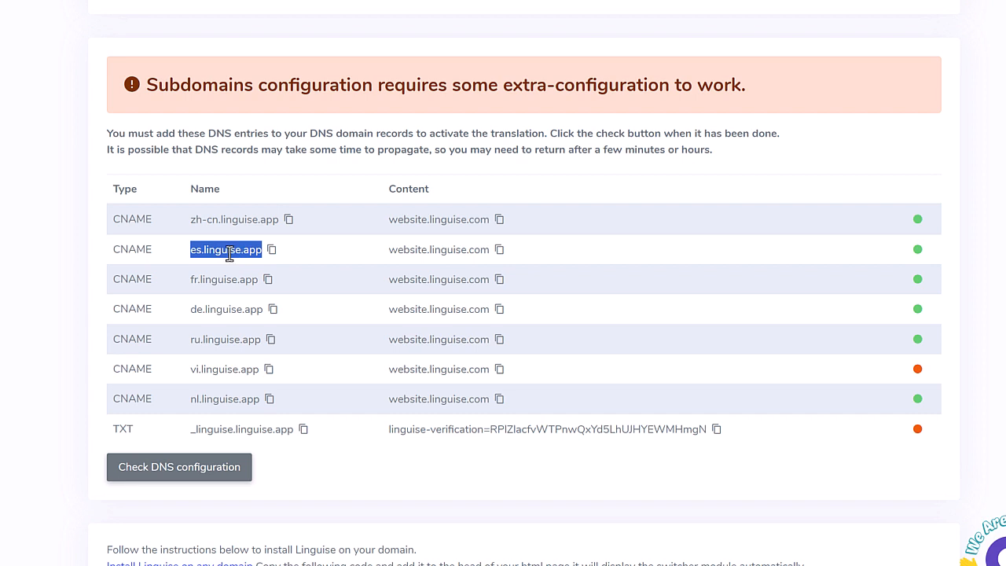
key(ctrl+minus)
key(ctrl+minus)
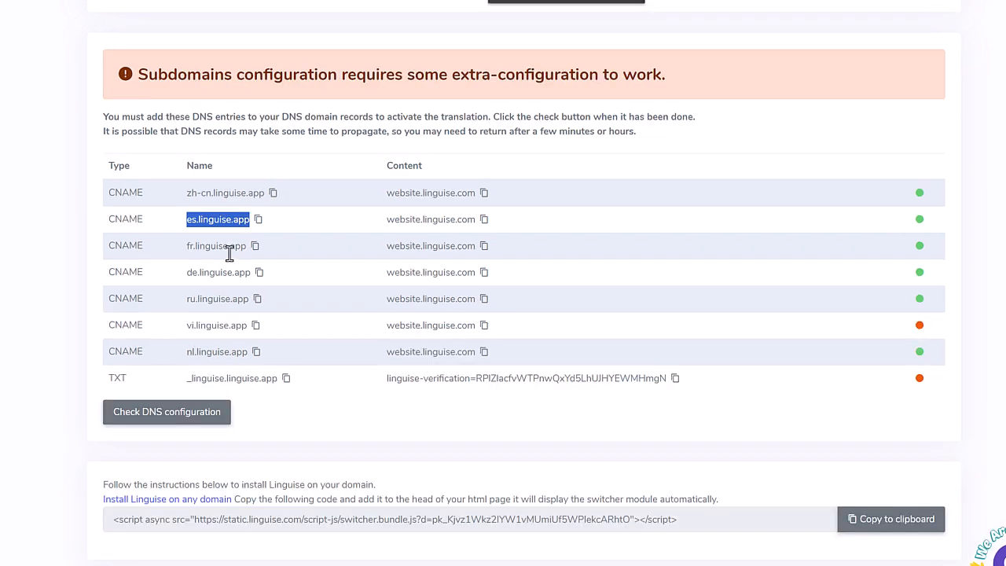
scroll(393, 307, up, 2)
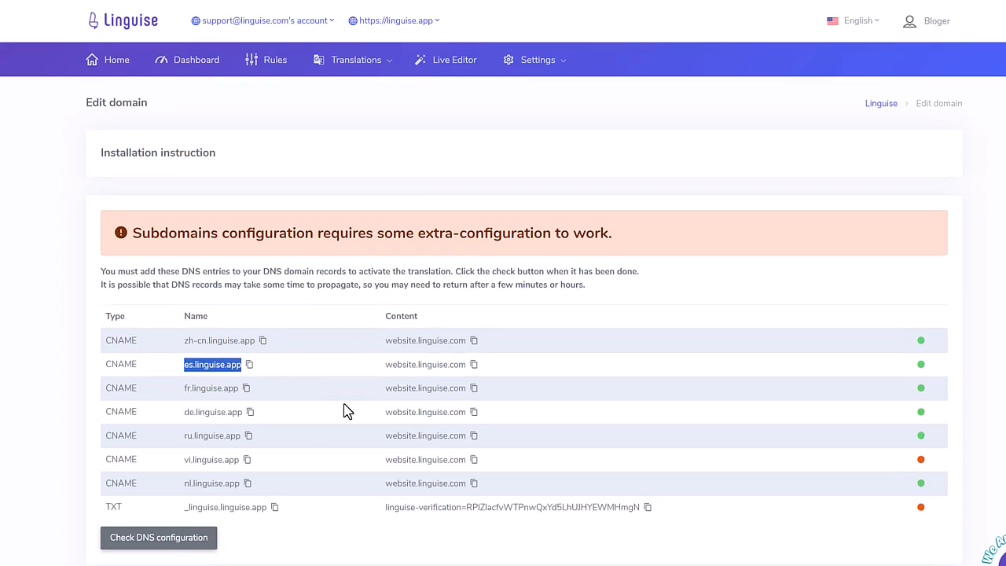
click(358, 381)
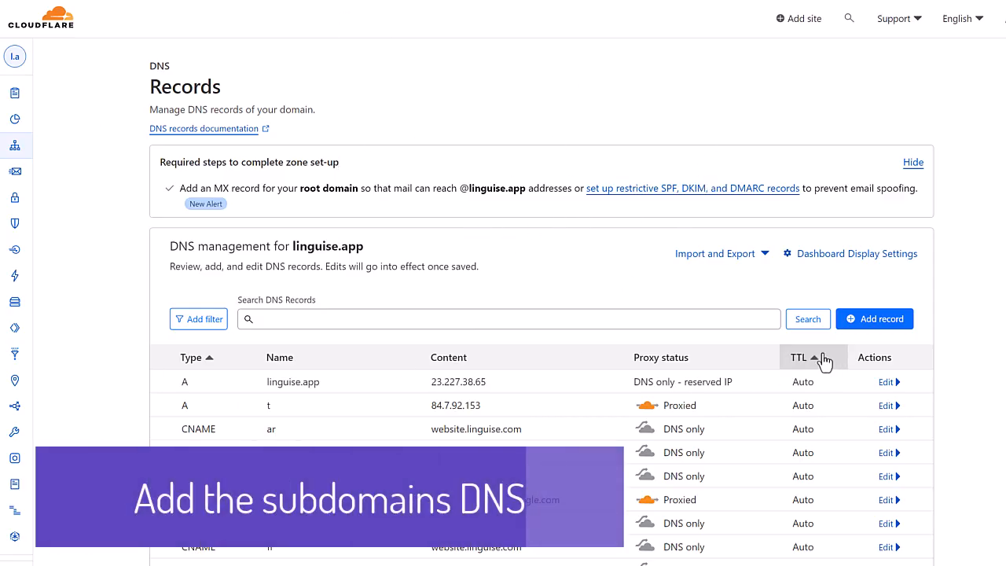
Step: Switch to Cloudflare, look through linguise.app's existing DNS records and highlight the CNAME record named "it"
scroll(712, 242, down, 3)
scroll(711, 242, down, 3)
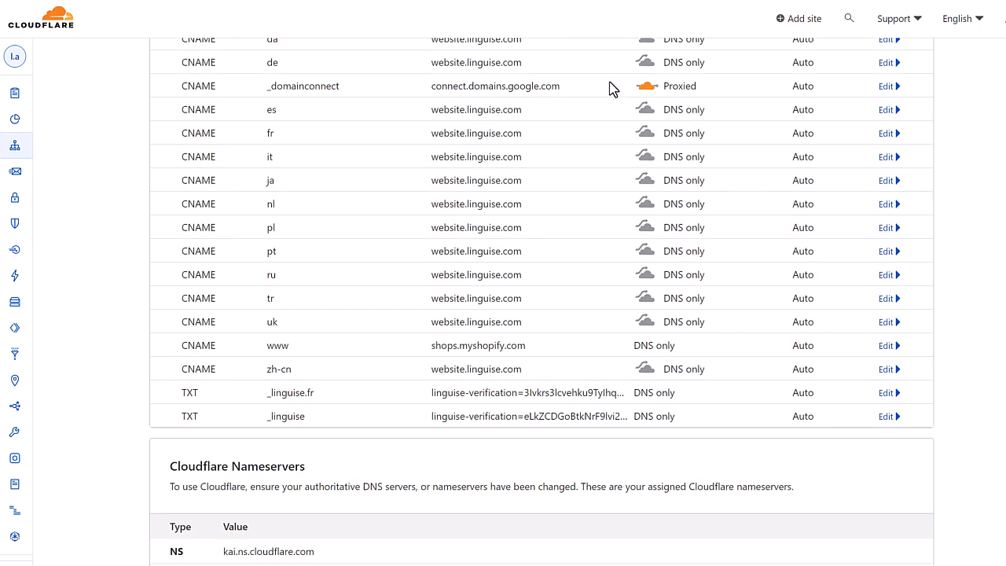
scroll(563, 259, up, 3)
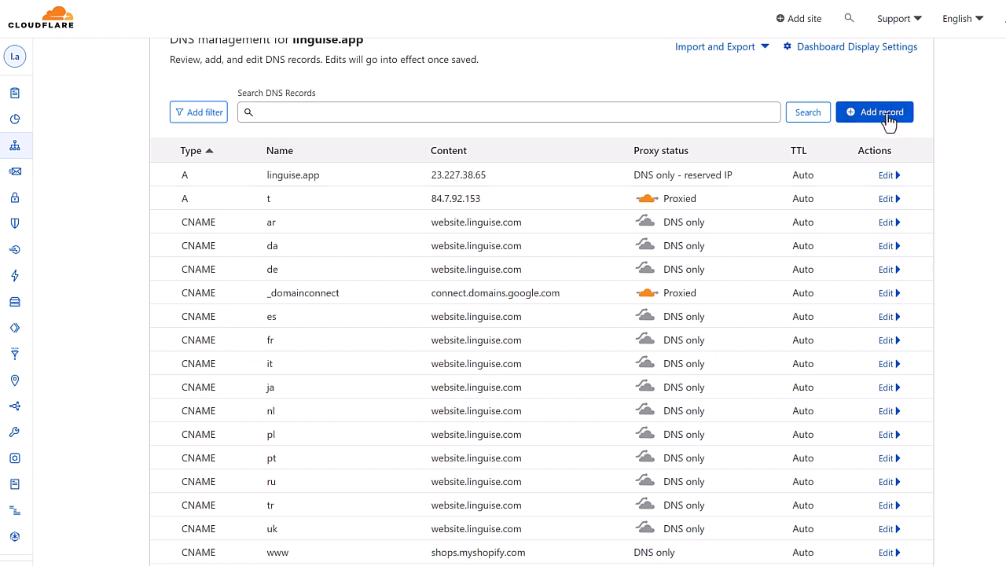
drag(319, 371, 170, 372)
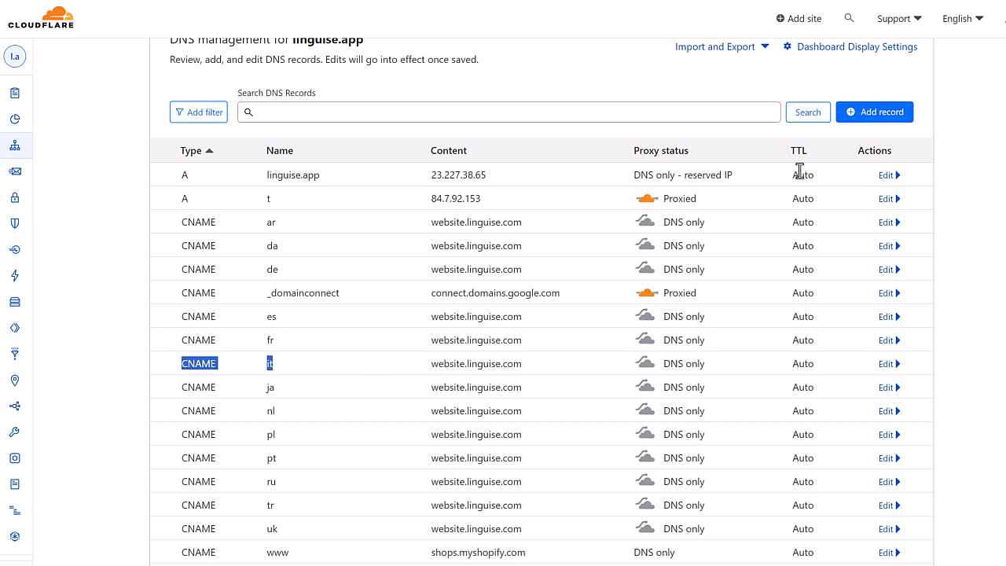
Step: Start a new CNAME record for linguise.app with proxying turned off so it is DNS only
click(874, 112)
click(211, 192)
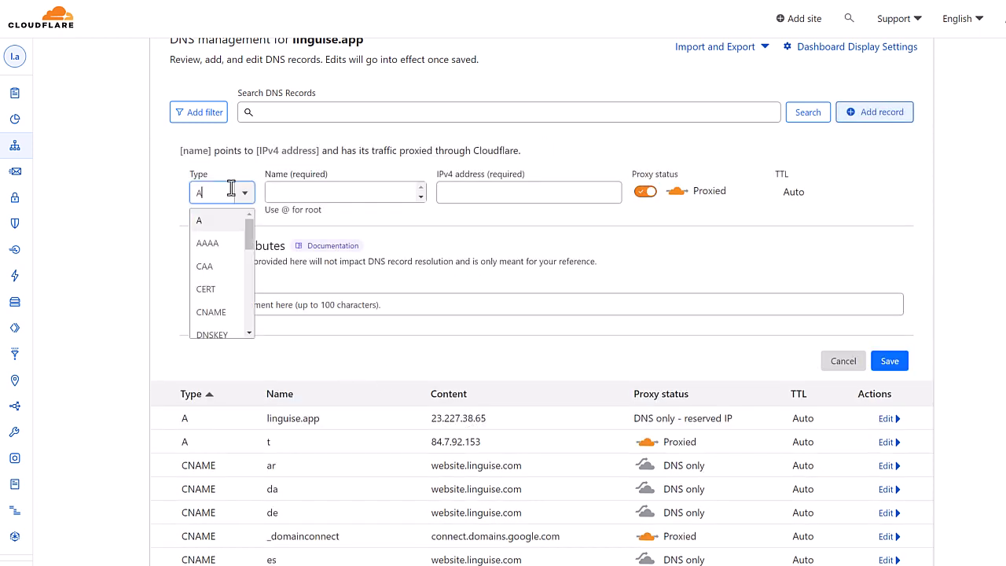
scroll(252, 243, down, 1)
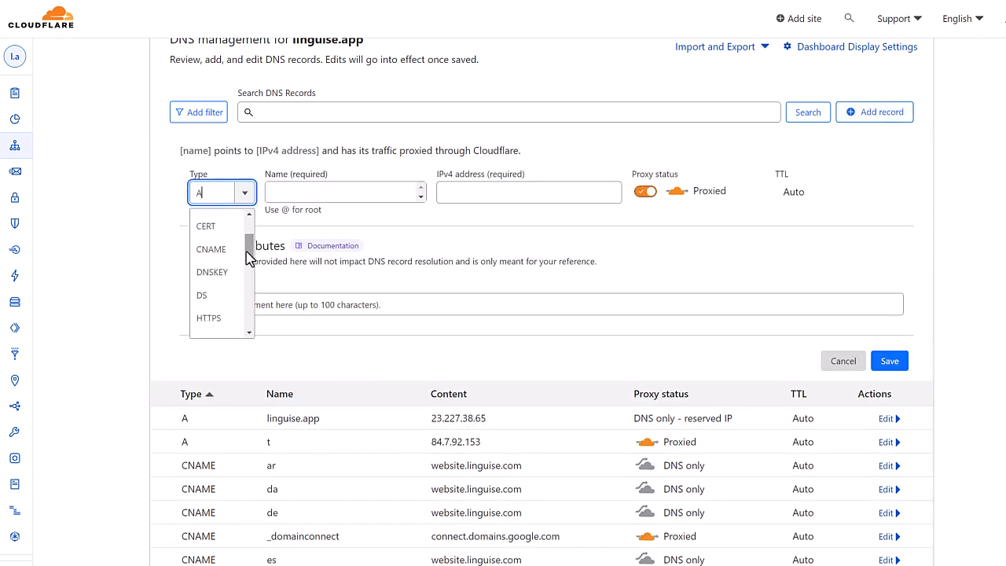
click(235, 239)
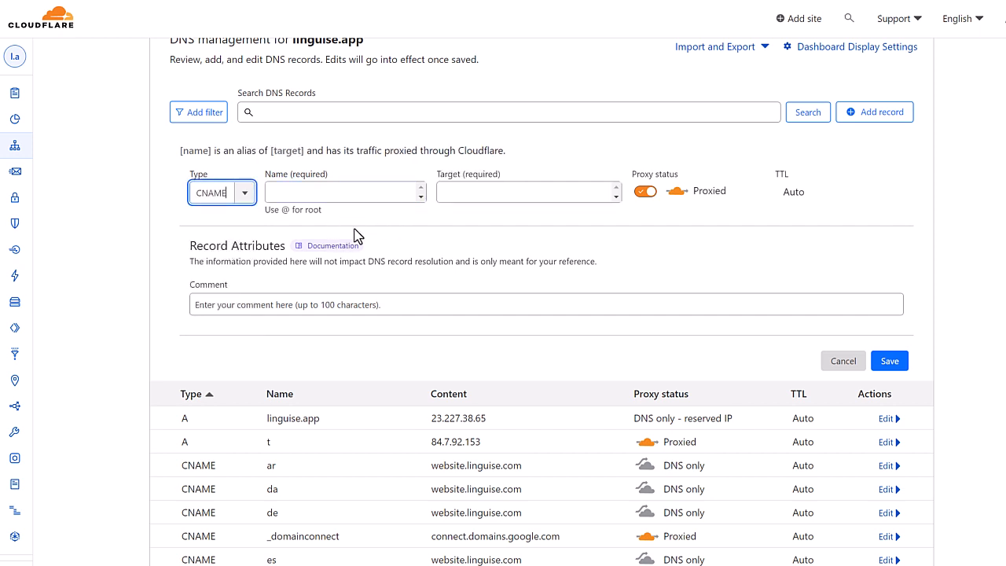
click(687, 264)
scroll(826, 346, up, 3)
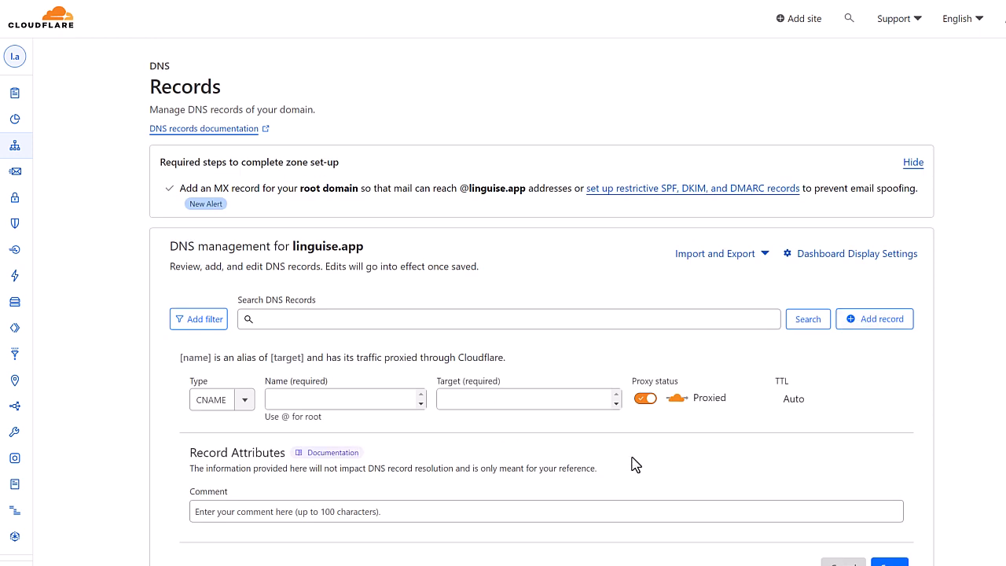
click(645, 398)
click(244, 404)
click(243, 404)
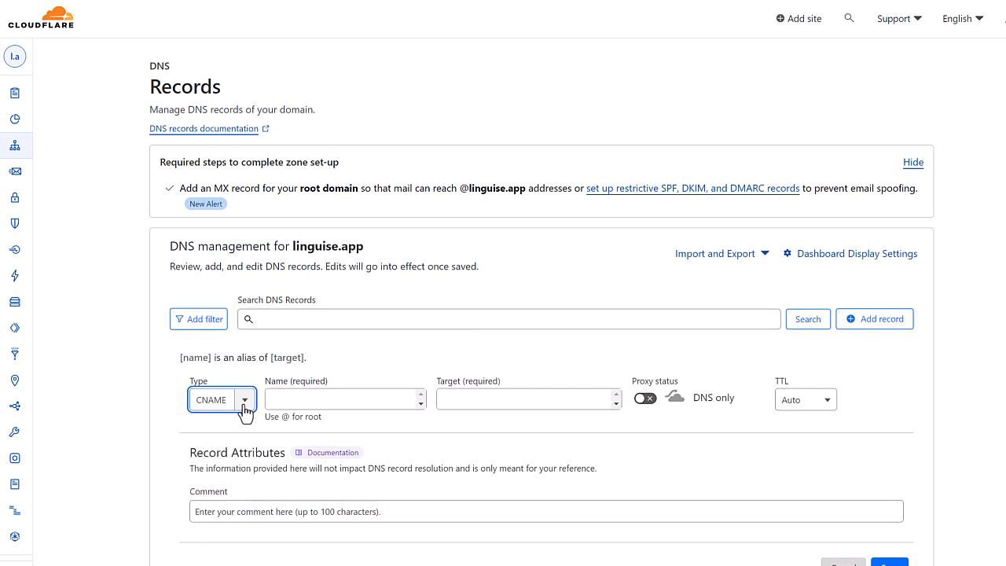
click(234, 432)
Step: Copy the record name vi.linguise.app from the Linguise DNS entries and enter it as the Cloudflare record's name
key(ctrl+Tab)
click(248, 462)
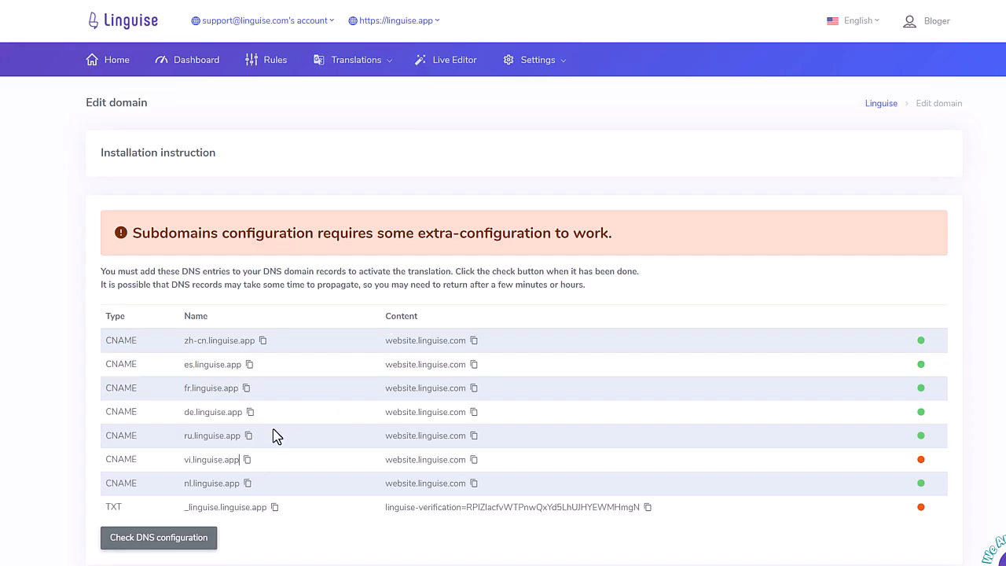
key(ctrl+Tab)
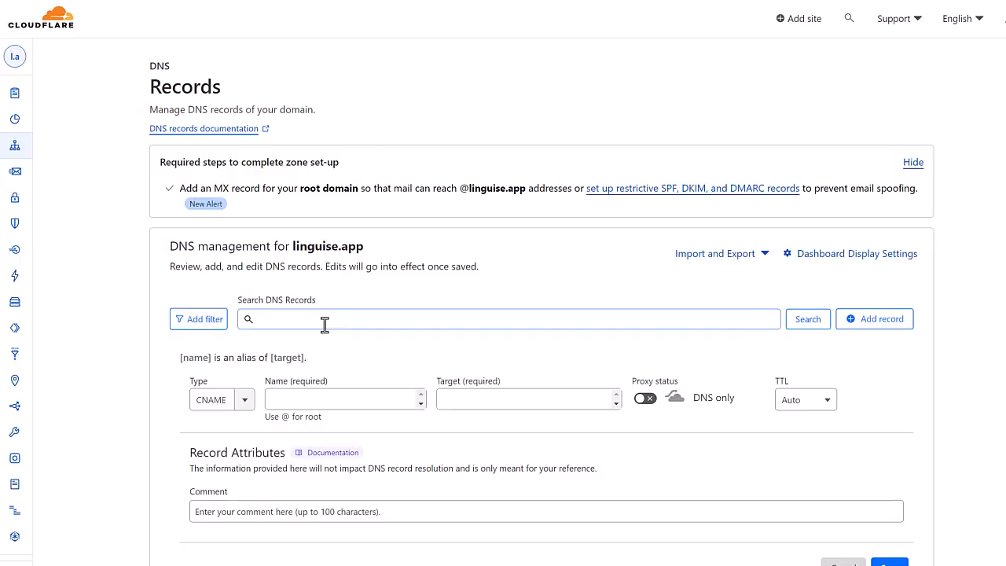
click(310, 397)
key(ctrl+v)
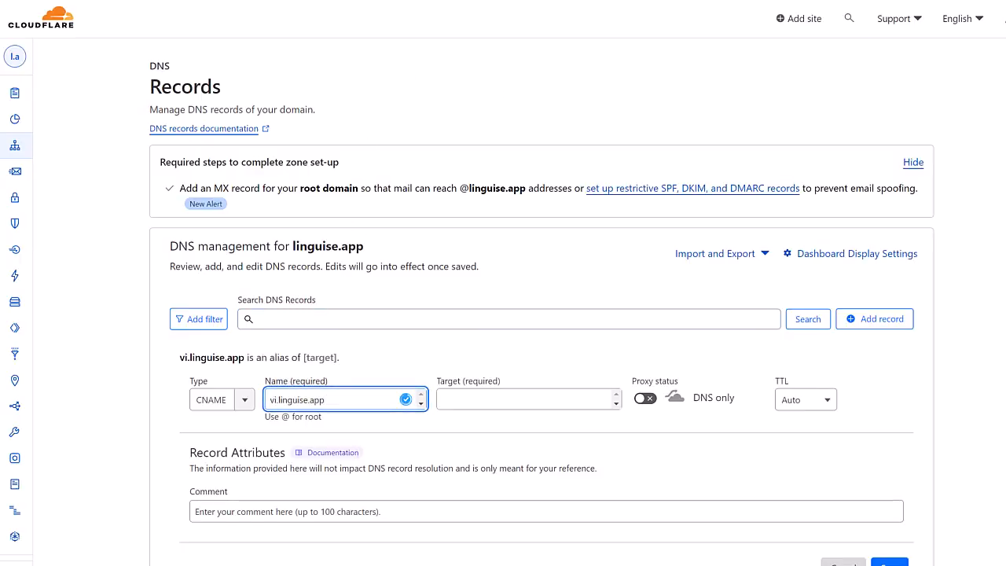
Step: Copy the target website.linguise.com from Linguise into the vi.linguise.app record in Cloudflare and save the record
key(ctrl+Tab)
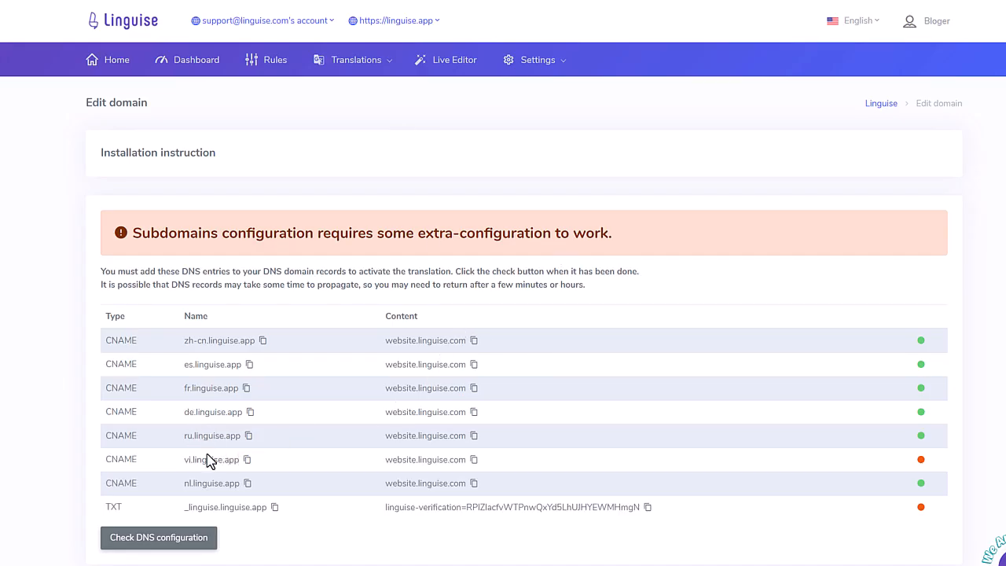
click(474, 460)
key(ctrl+Tab)
click(502, 406)
key(ctrl+v)
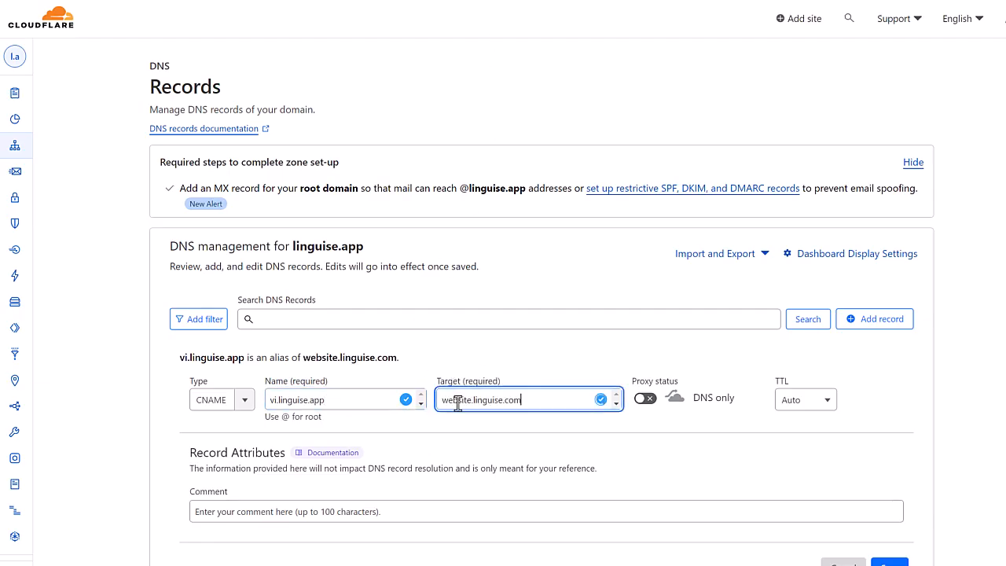
scroll(649, 440, down, 3)
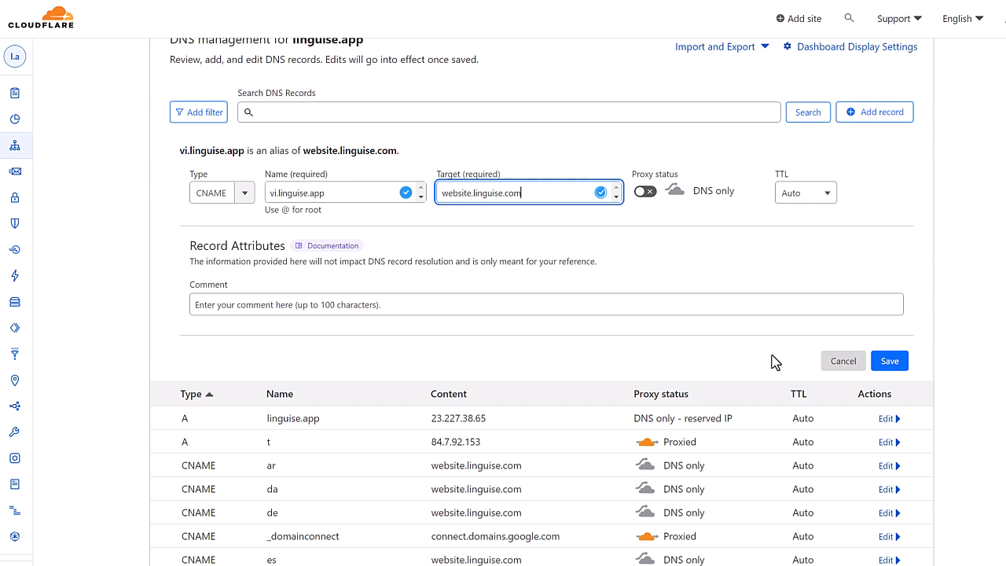
click(891, 361)
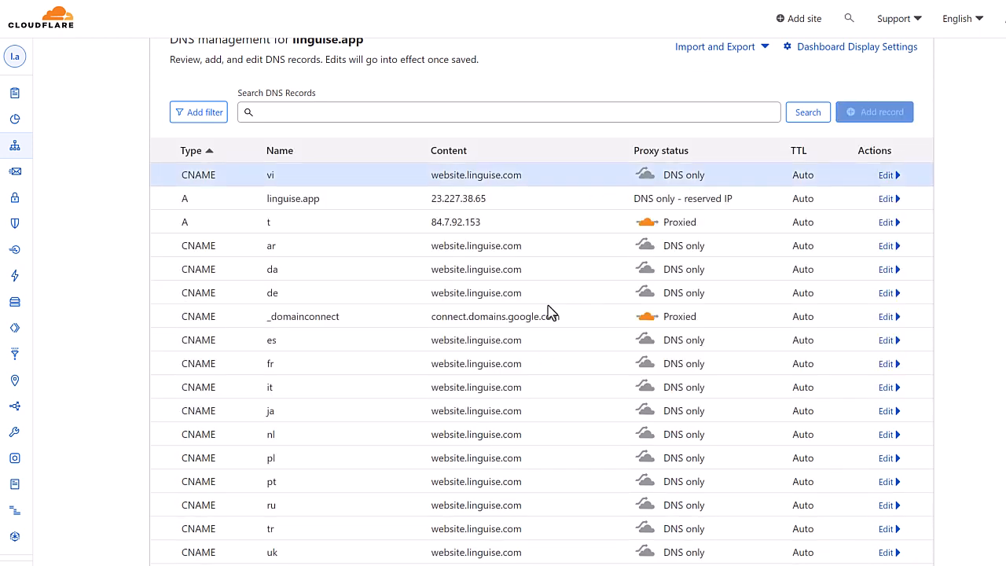
Step: Look through the language CNAME records in Cloudflare and highlight those from es to uk
scroll(572, 358, down, 3)
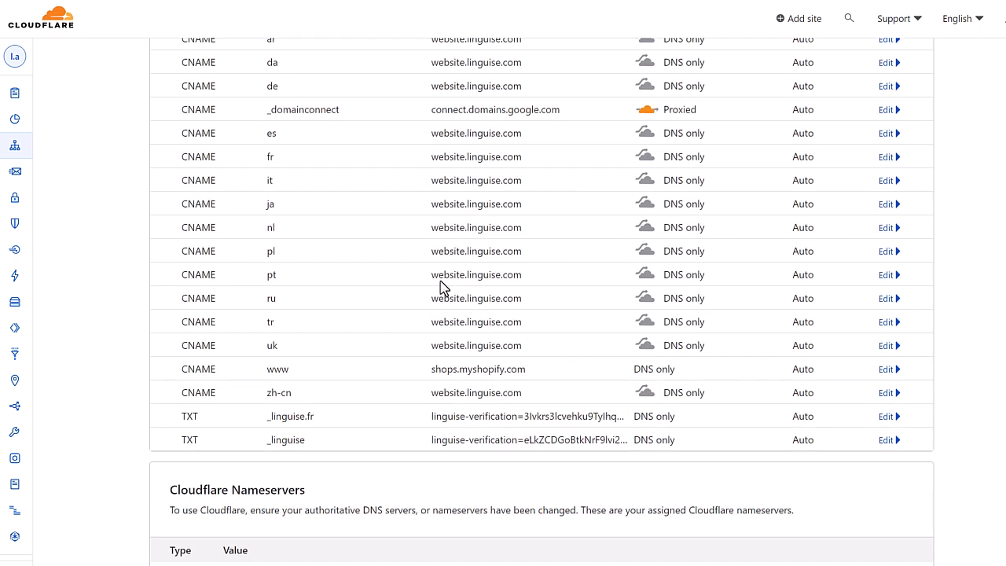
drag(273, 137, 284, 347)
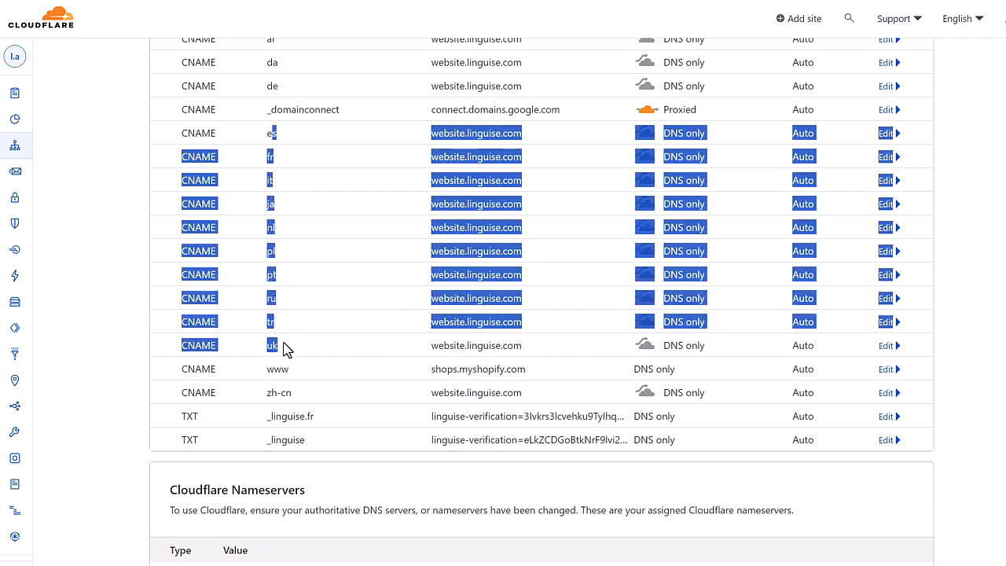
click(297, 181)
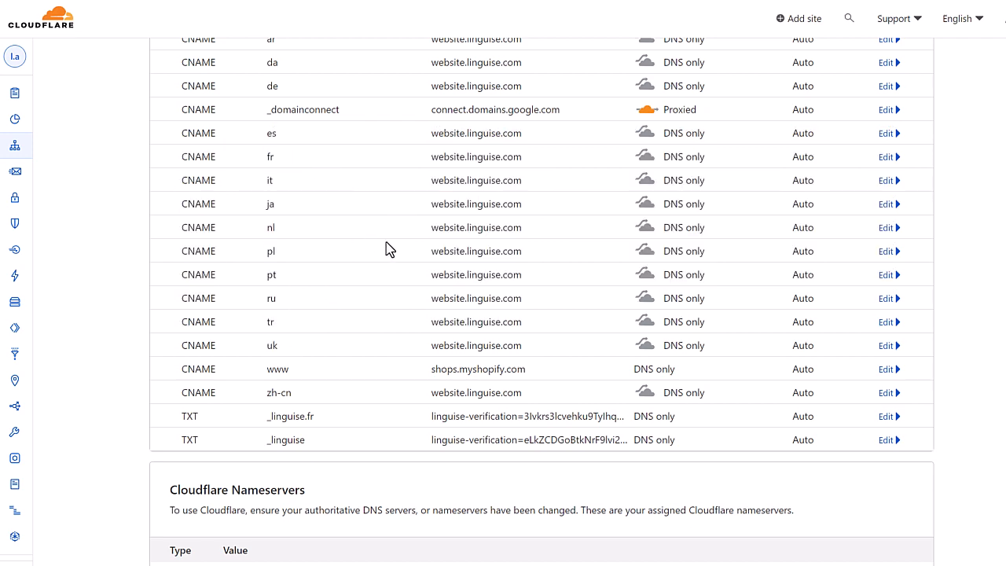
scroll(386, 248, up, 3)
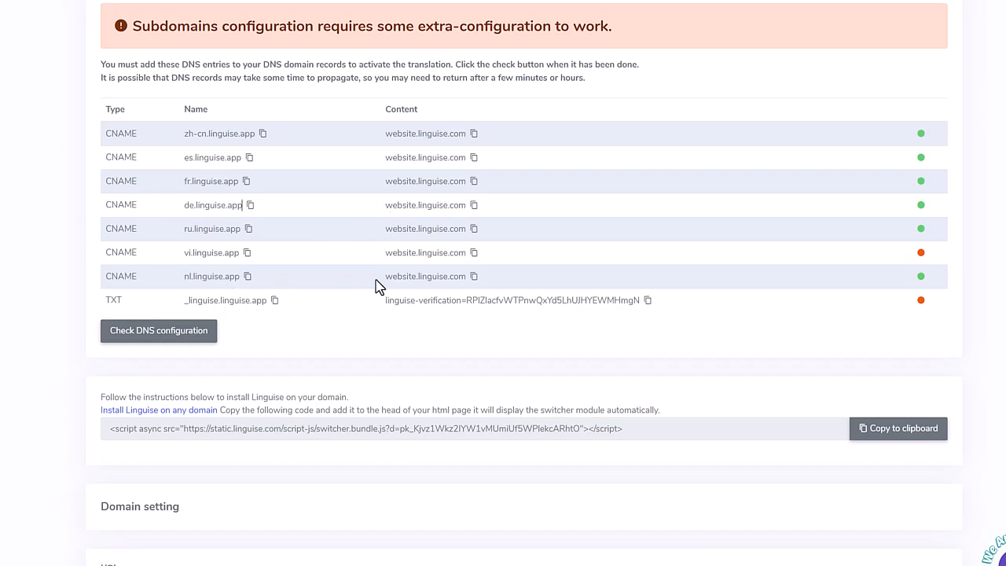
Step: Copy the TXT entry's name from Linguise and create a TXT record in Cloudflare named _linguise.linguise.app
click(274, 301)
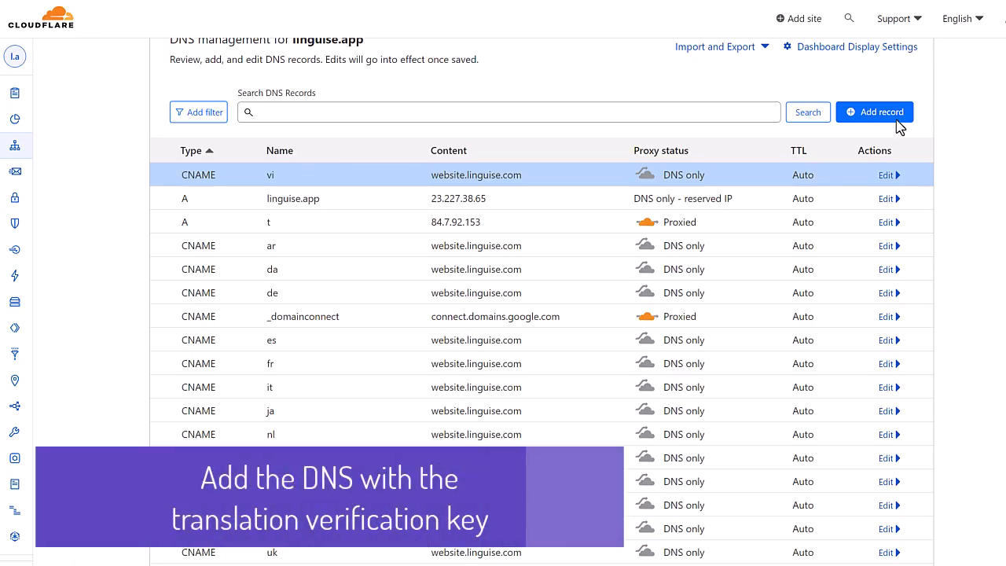
click(861, 112)
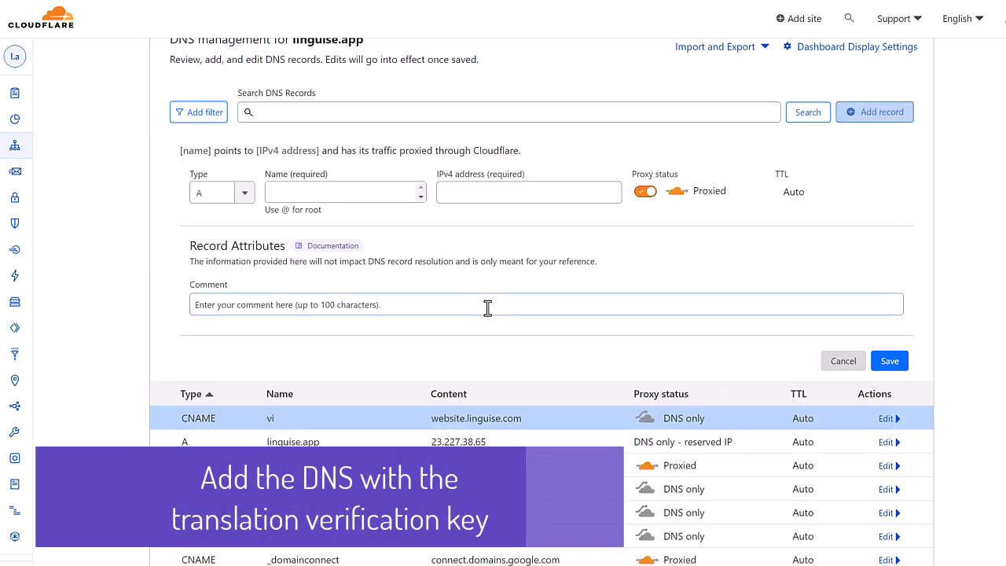
click(243, 195)
scroll(220, 291, down, 3)
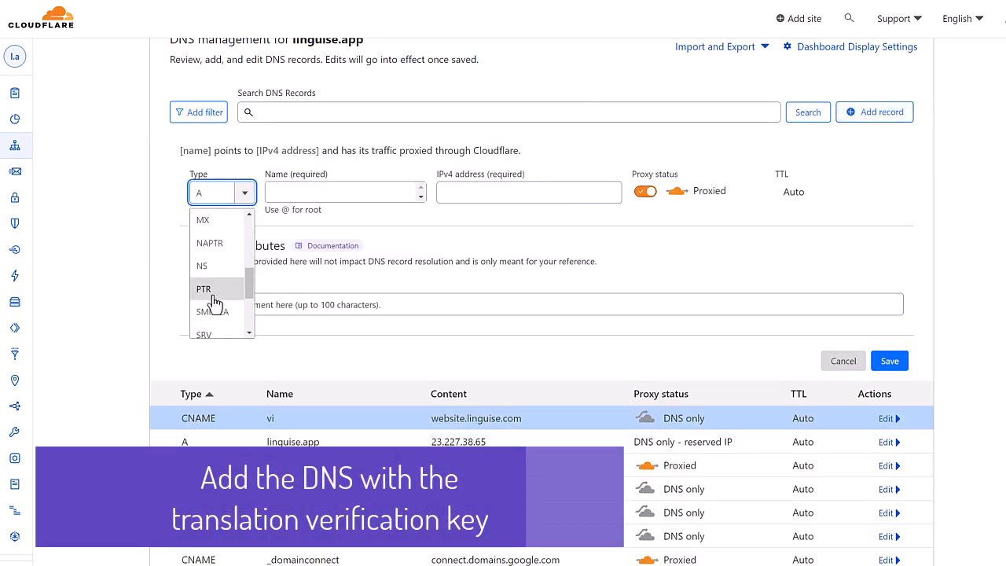
scroll(215, 302, down, 3)
click(207, 299)
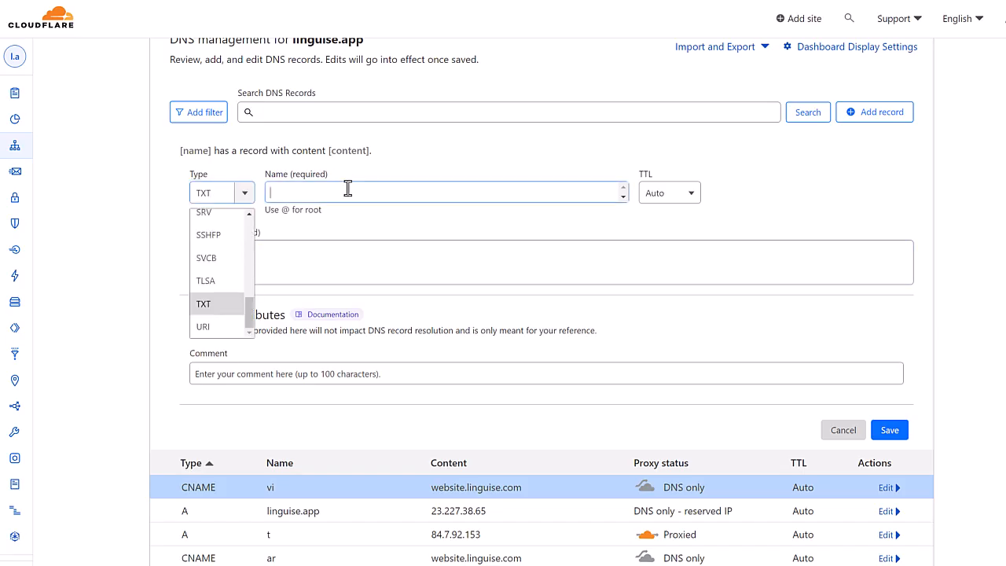
click(350, 192)
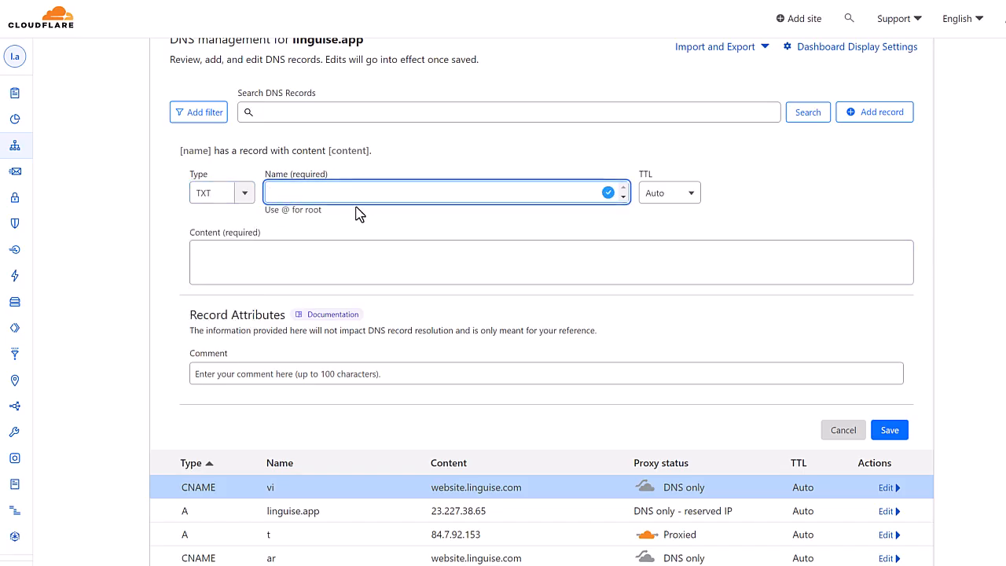
key(ctrl+v)
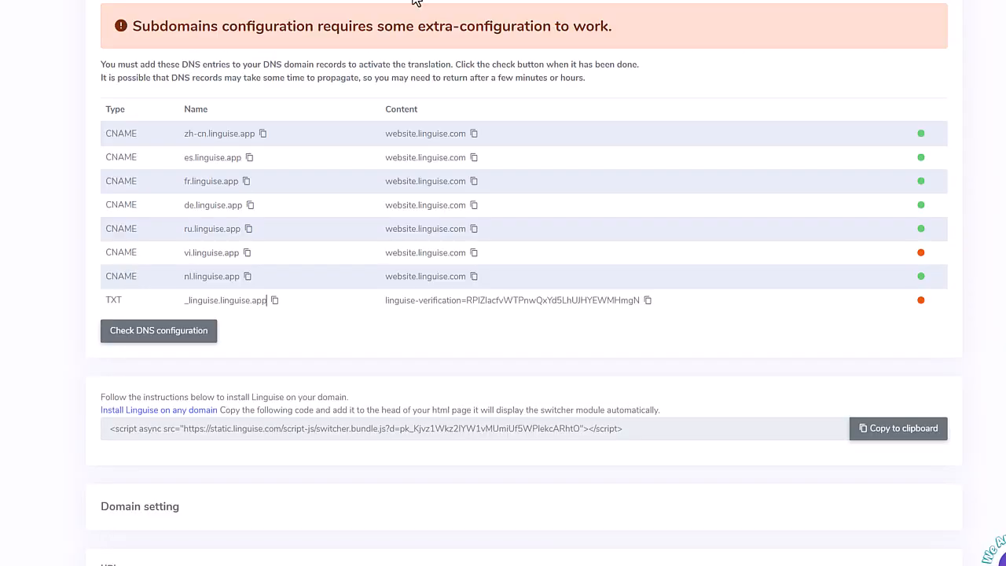
Step: Copy the verification key from Linguise into the TXT record's content in Cloudflare and save the record
click(647, 300)
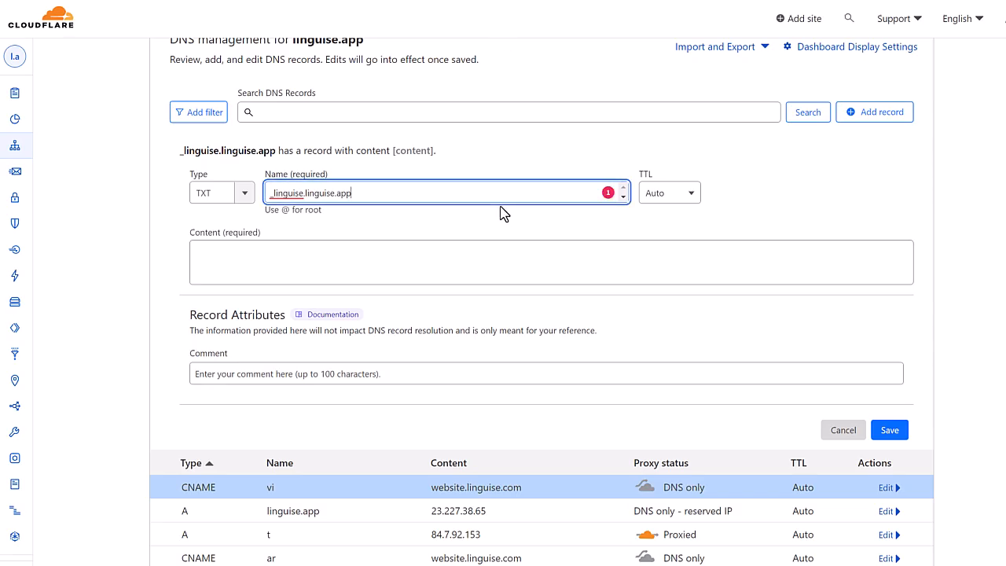
click(584, 270)
key(ctrl+v)
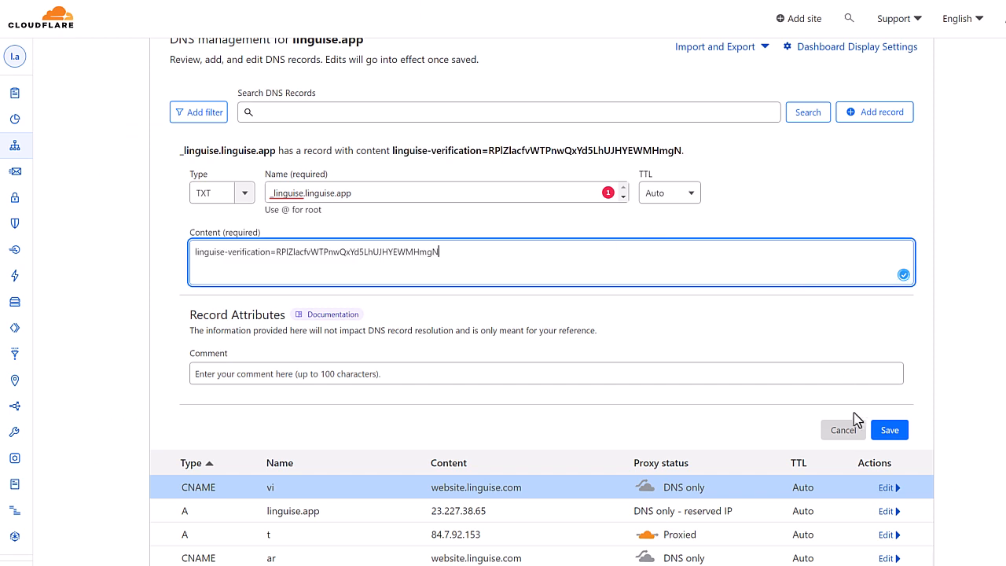
click(889, 430)
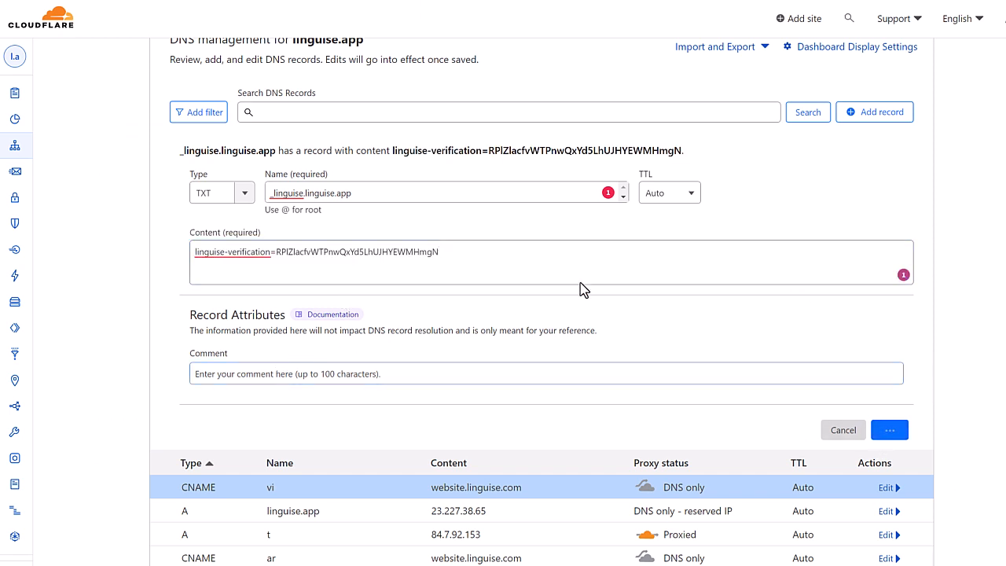
Step: Review the updated DNS records in Cloudflare and the status of the DNS entries in Linguise
scroll(503, 311, down, 3)
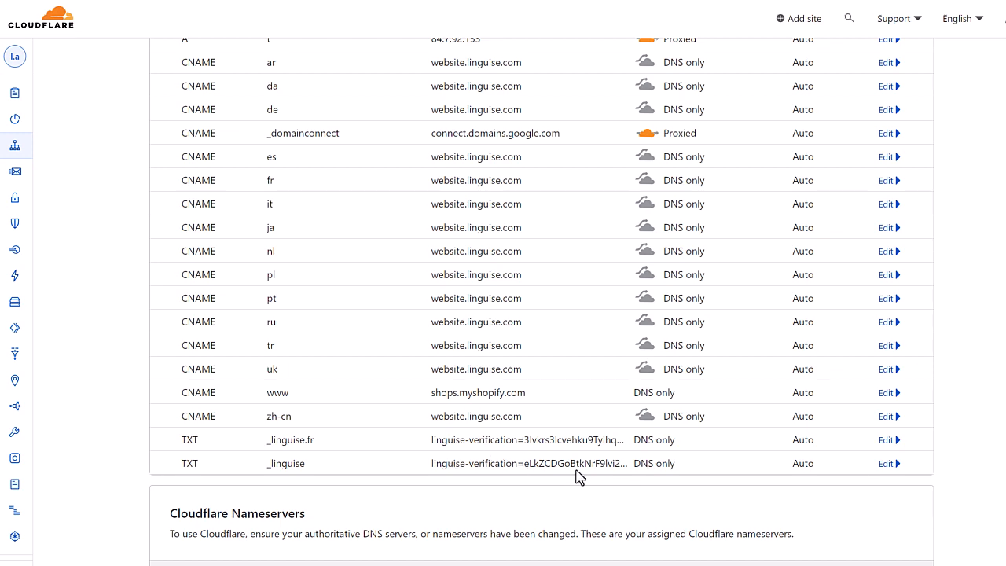
scroll(582, 469, up, 3)
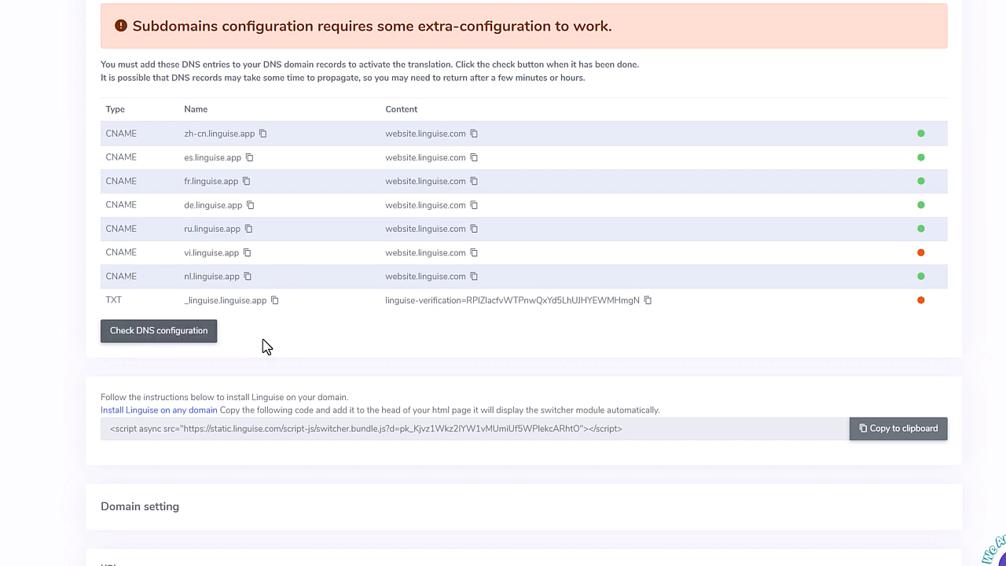
scroll(434, 351, up, 3)
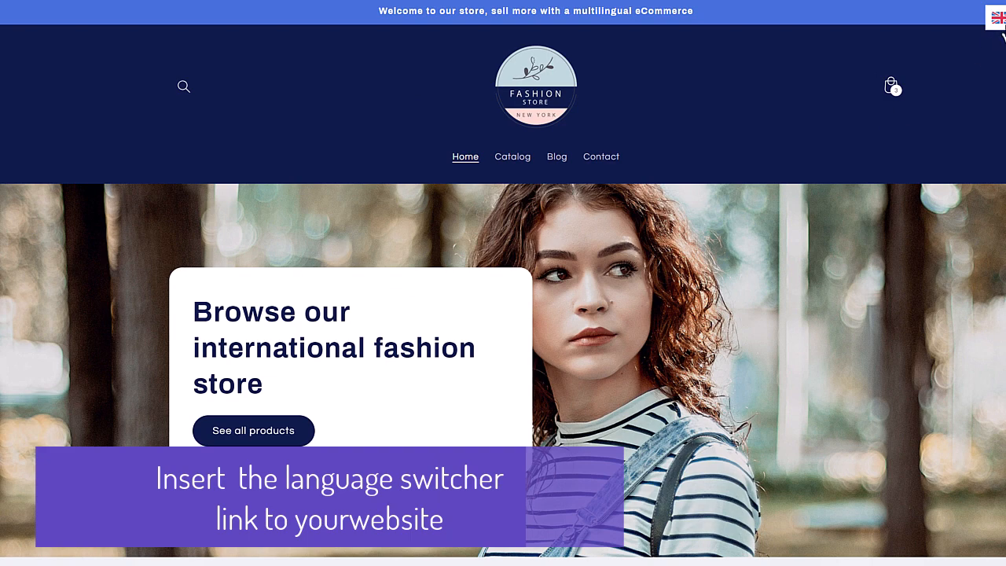
Step: Check the language switcher on the store's website and copy the switcher script from the Linguise domain settings
click(998, 22)
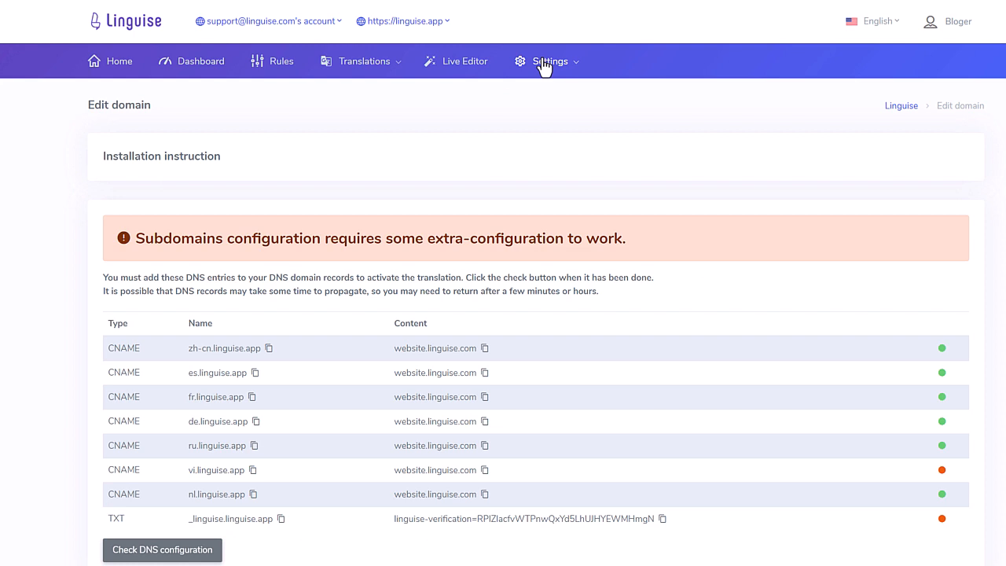
click(544, 64)
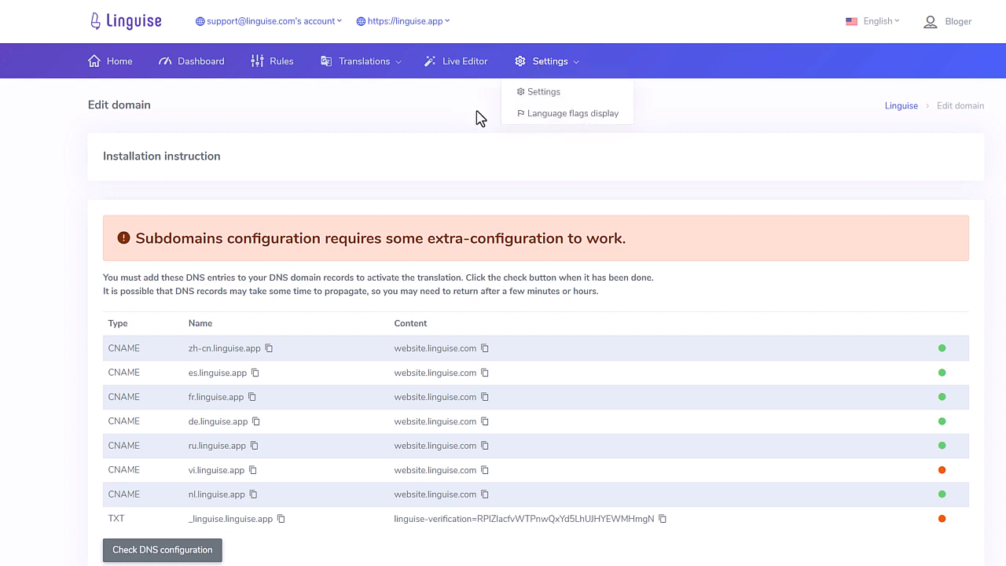
scroll(418, 218, down, 3)
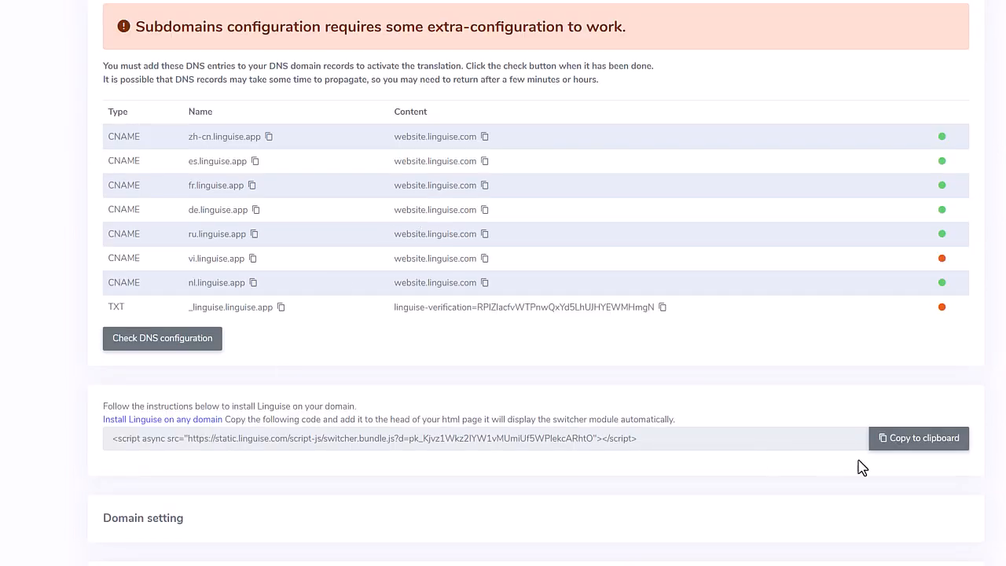
click(918, 444)
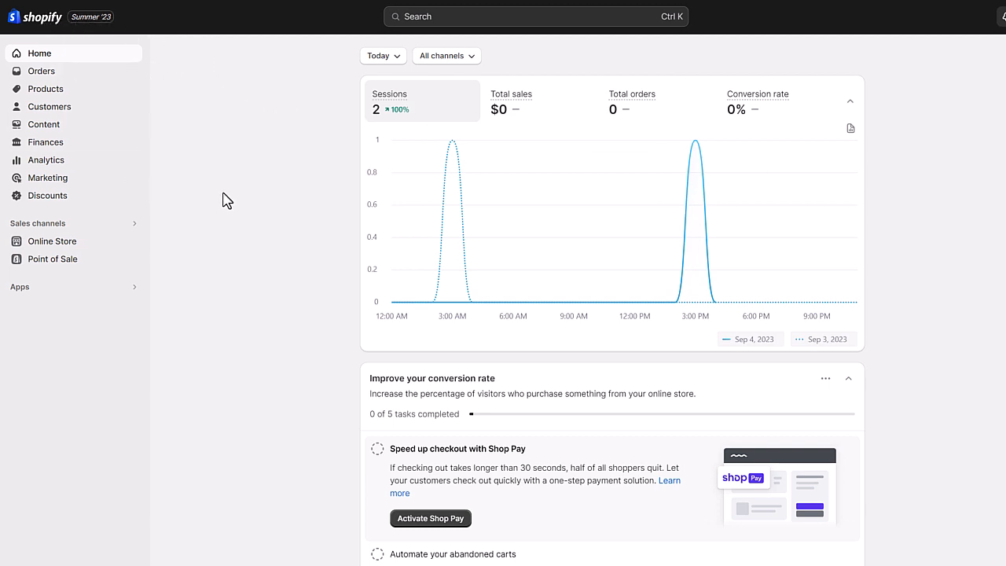
Step: Switch to the Shopify admin and open the current Refresh theme of the online store for code editing
click(47, 245)
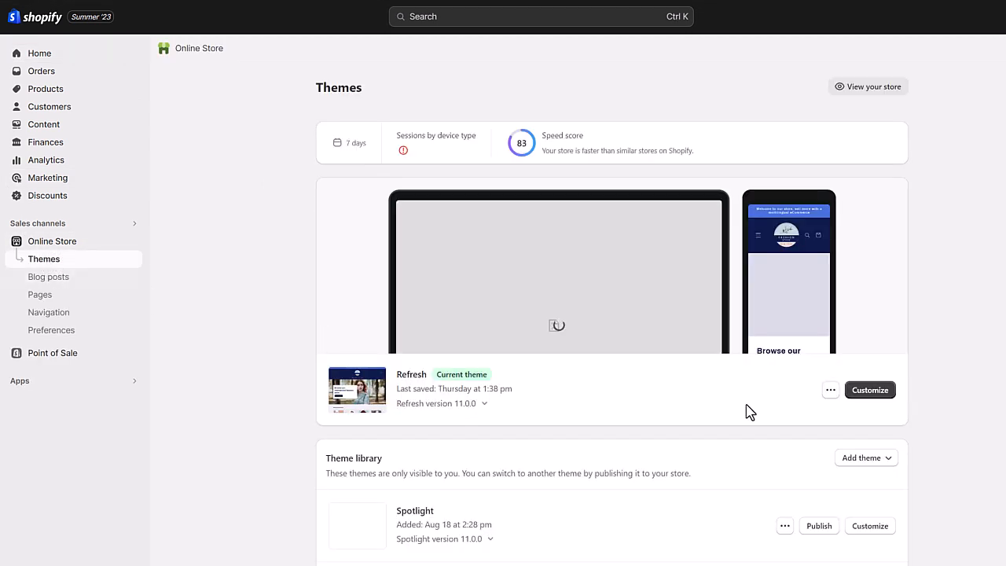
click(831, 392)
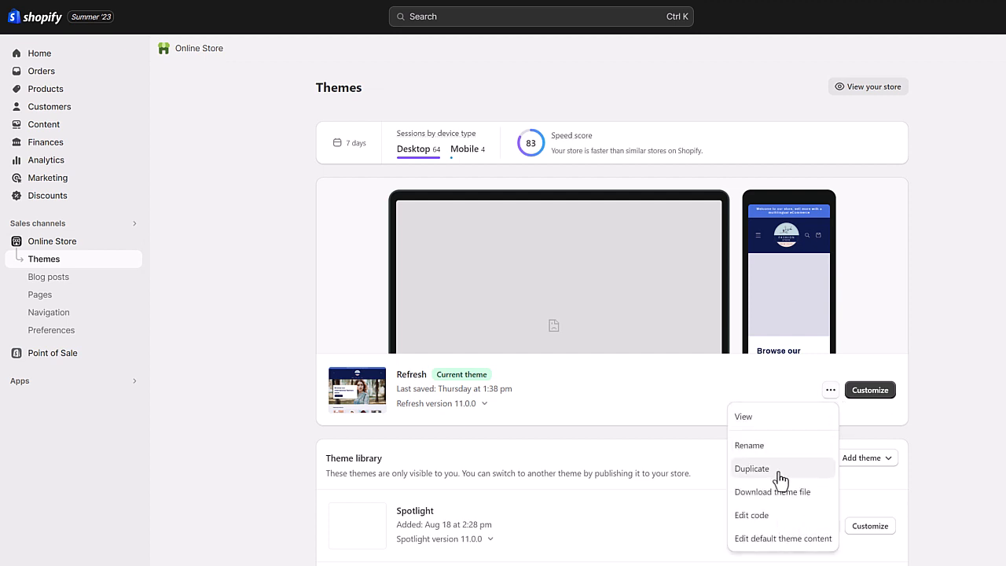
click(784, 516)
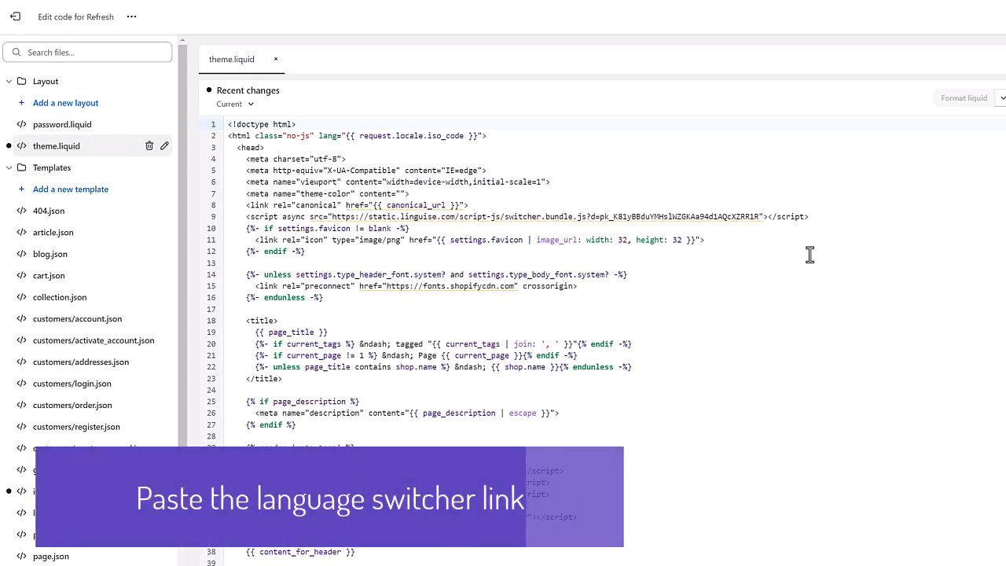
Step: Examine the Linguise switcher script line placed inside the head section of the theme.liquid file
drag(817, 220, 250, 217)
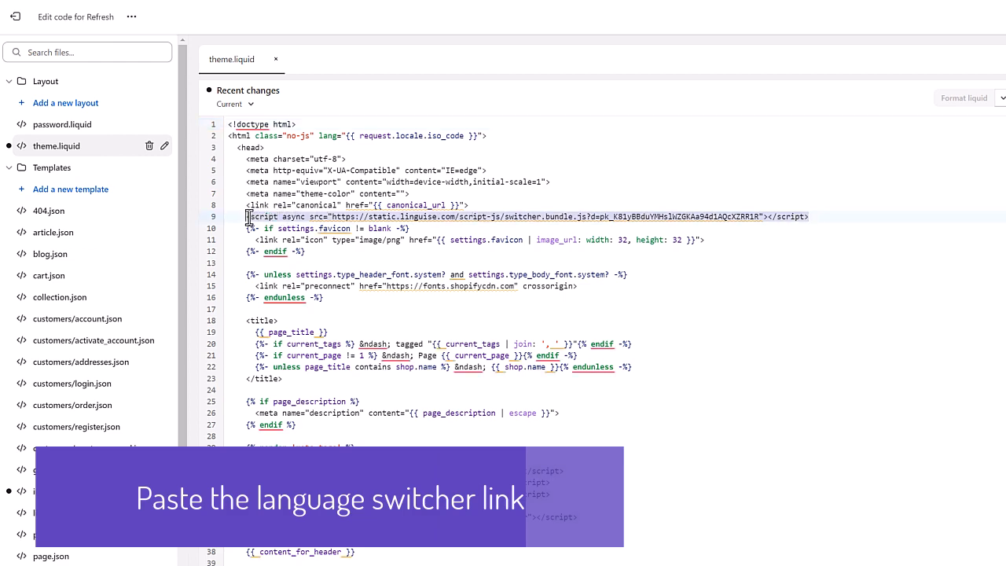
click(233, 149)
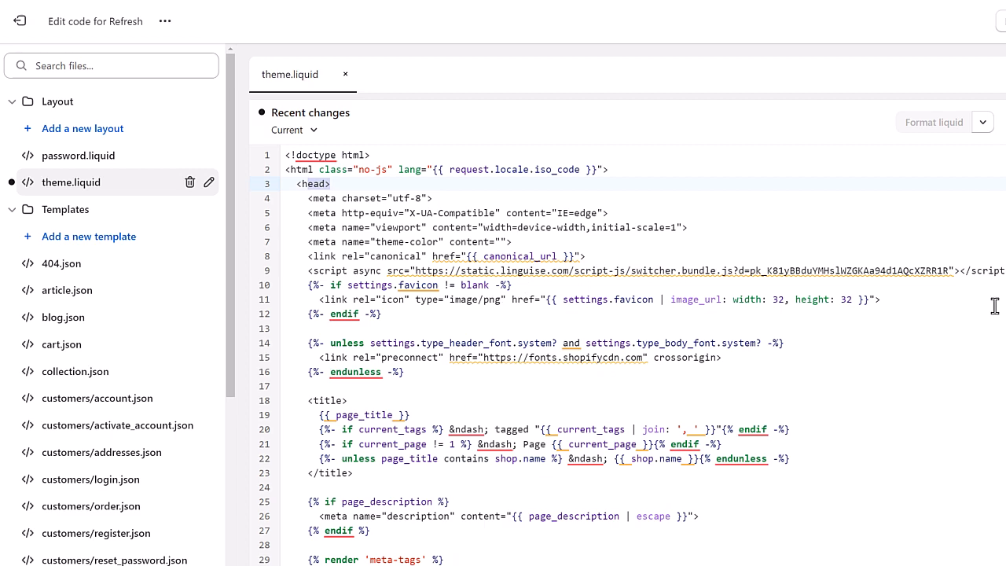
drag(972, 270, 308, 270)
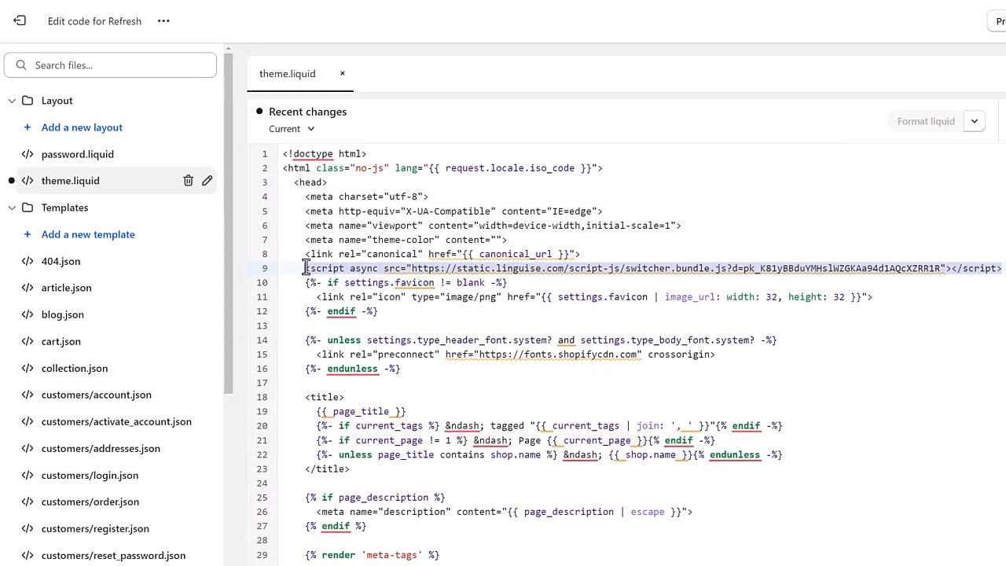
click(418, 262)
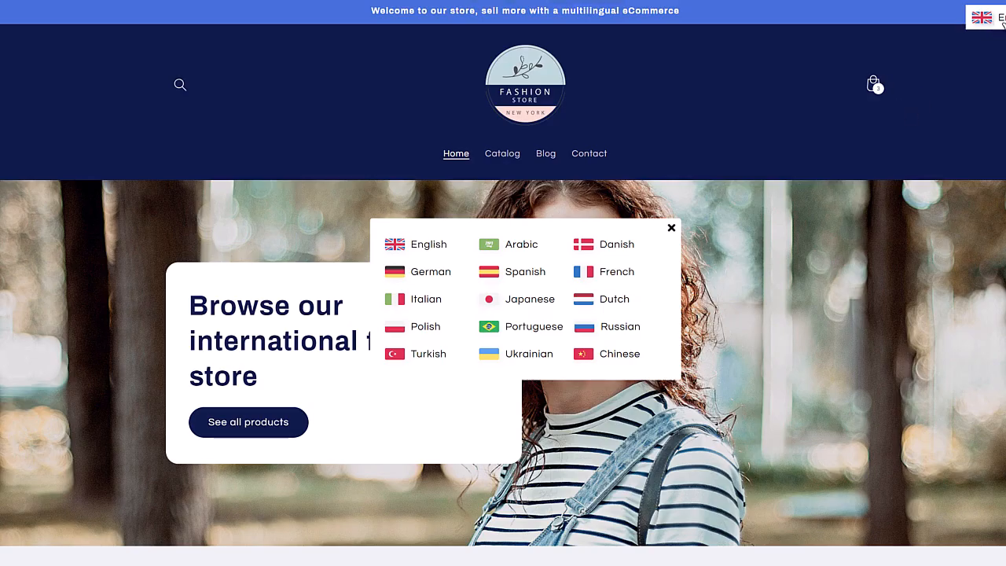
Step: Check the popup language switcher on the store's website and in the preview of Linguise's language flags display settings
click(879, 54)
click(980, 17)
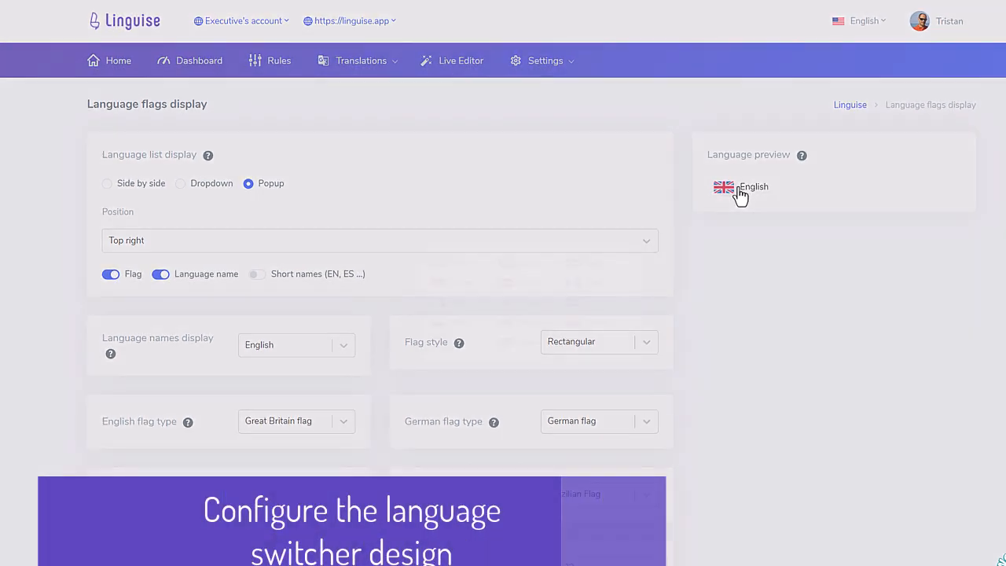
click(740, 192)
click(676, 230)
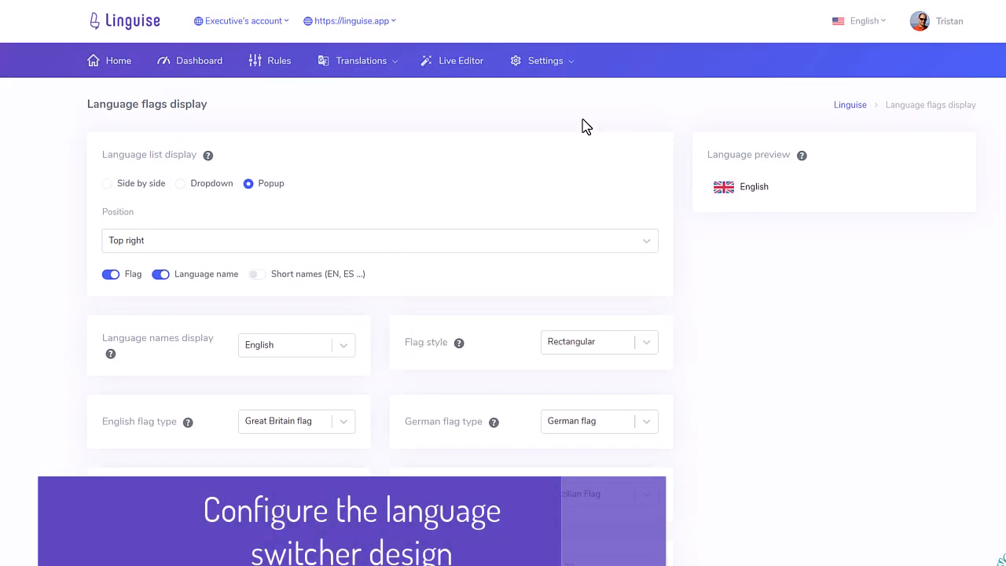
click(539, 72)
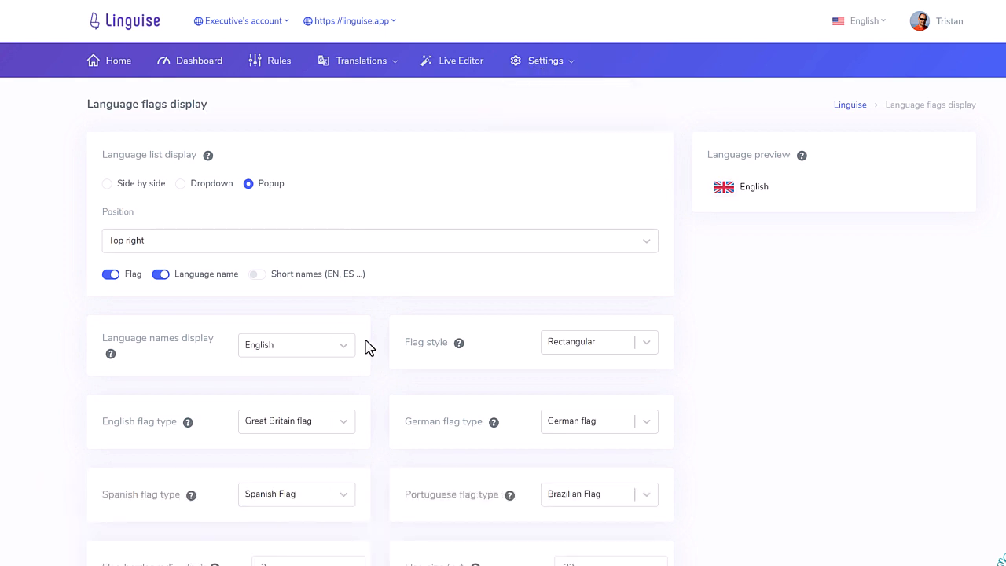
click(738, 193)
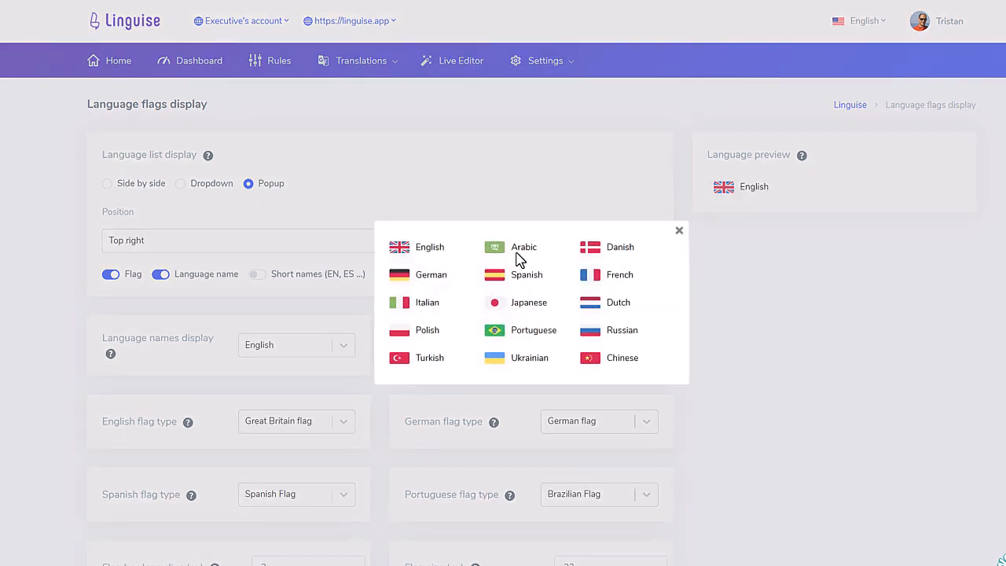
click(399, 197)
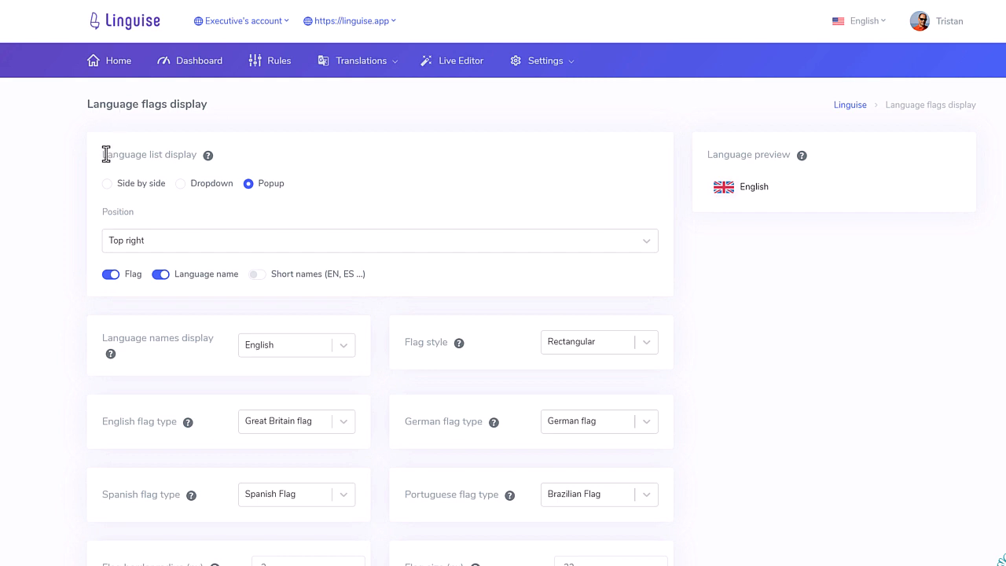
Step: Try the Side by side and Dropdown options for the language list display and inspect the list in the preview
drag(106, 154, 195, 153)
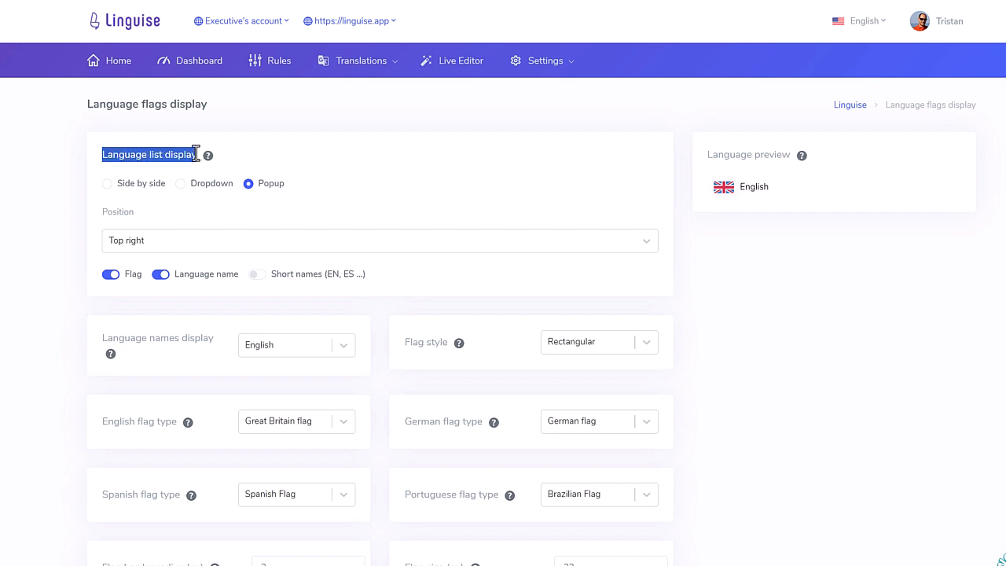
click(134, 187)
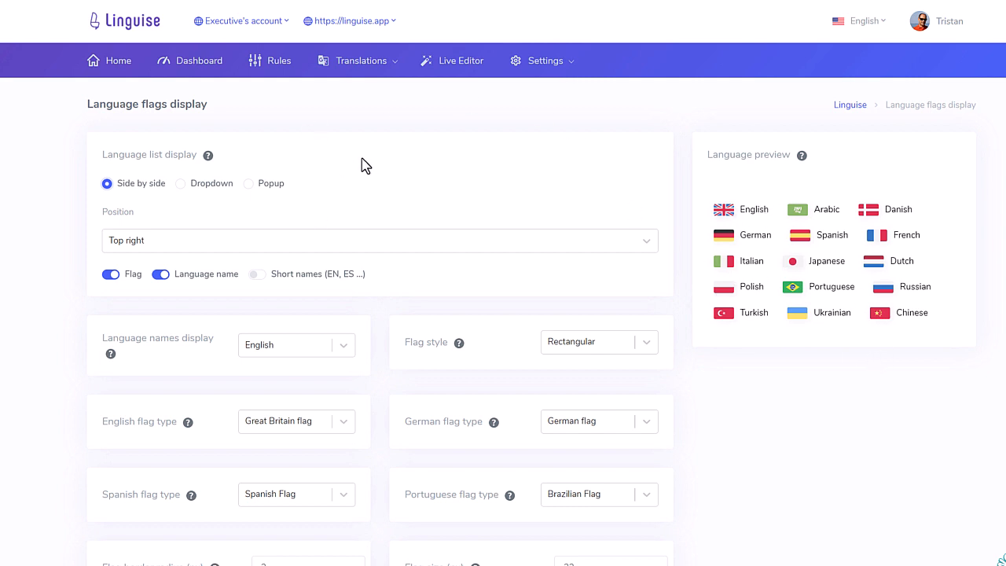
click(205, 185)
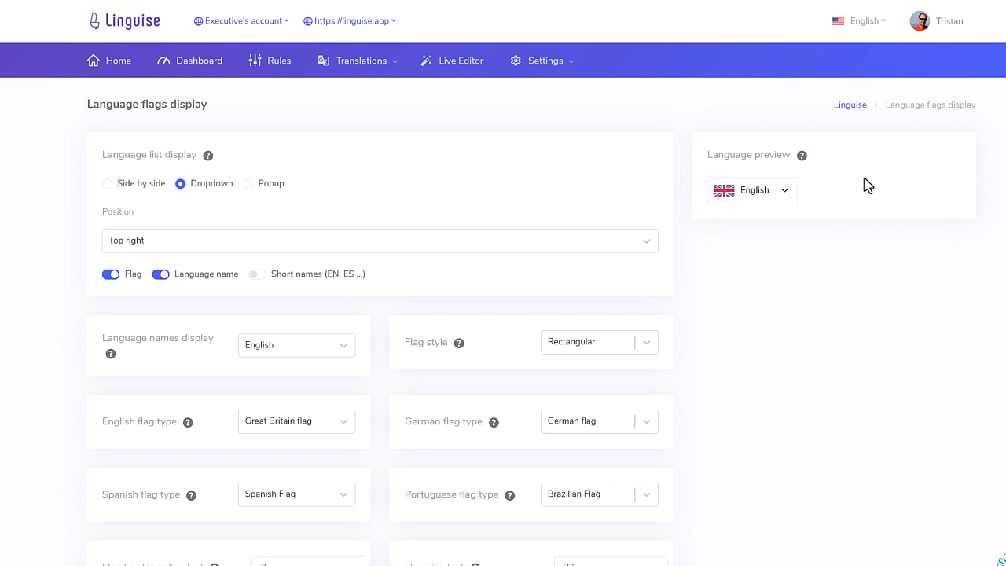
click(774, 195)
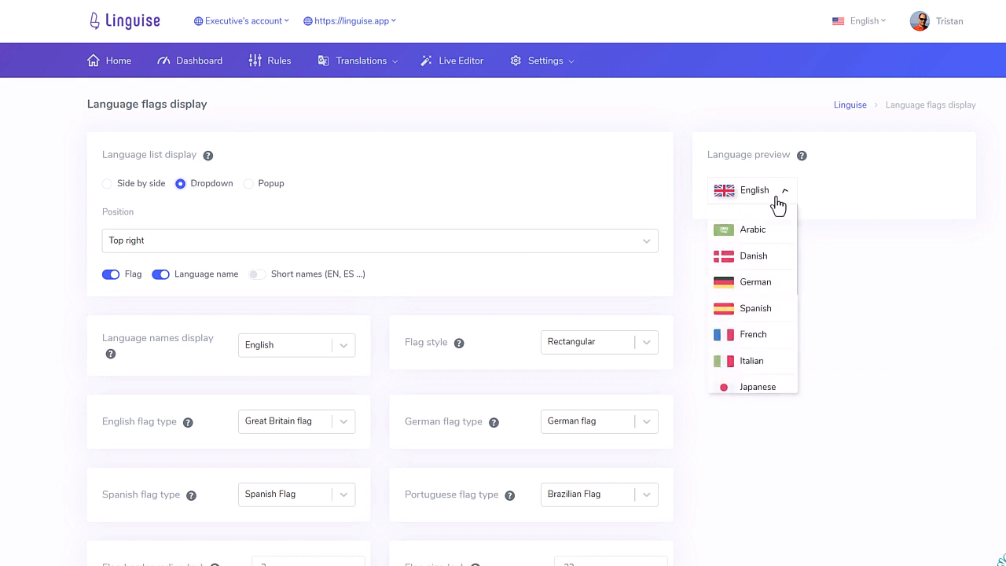
scroll(763, 268, down, 5)
scroll(761, 271, up, 5)
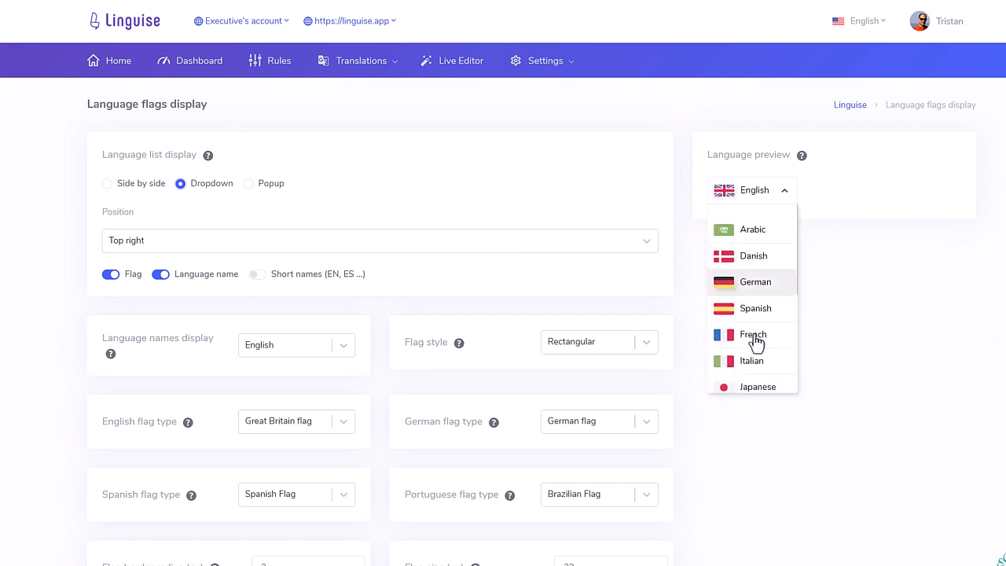
mouse_move(764, 201)
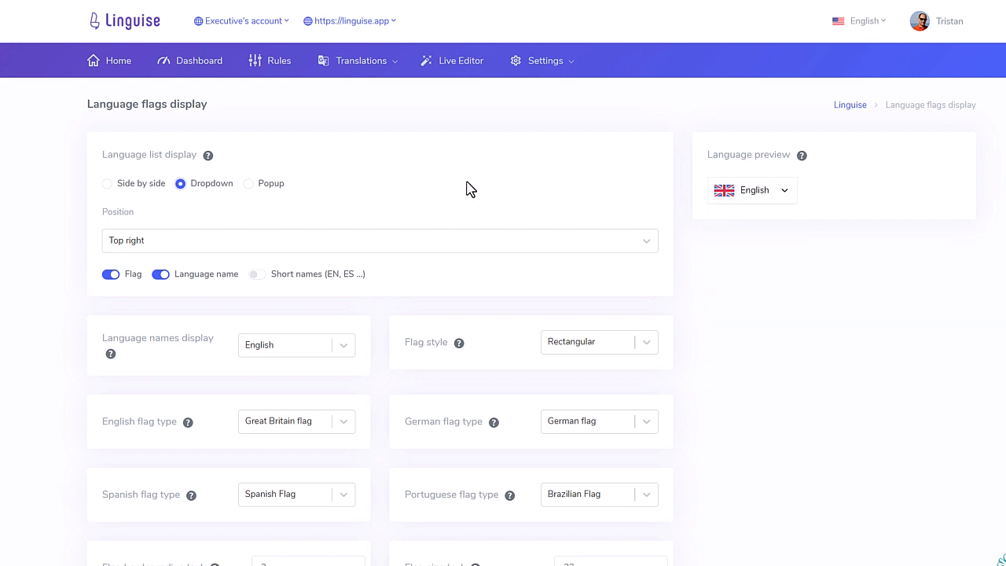
Step: Try the Popup option for the language list display and view the popup in the preview
click(249, 183)
click(757, 190)
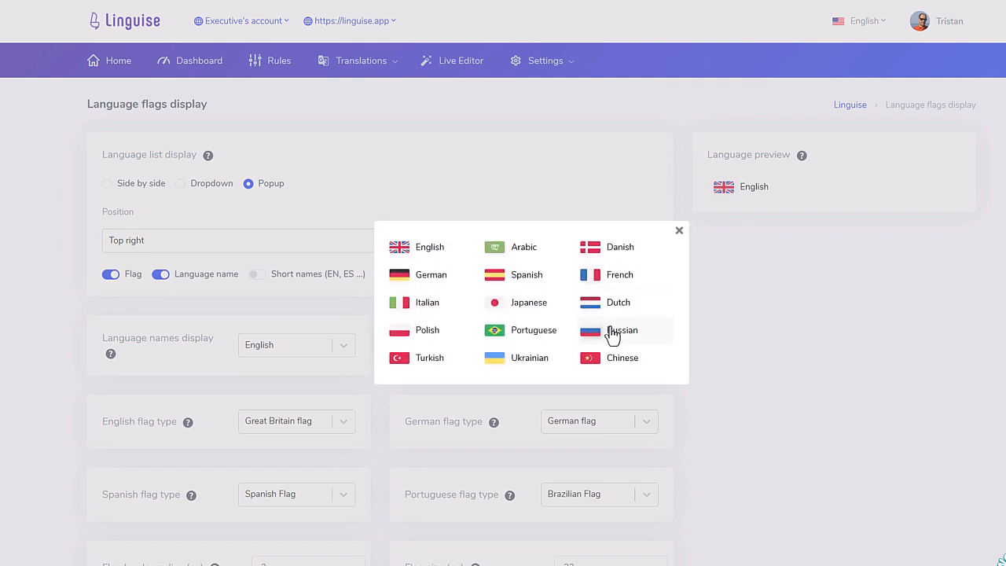
click(680, 232)
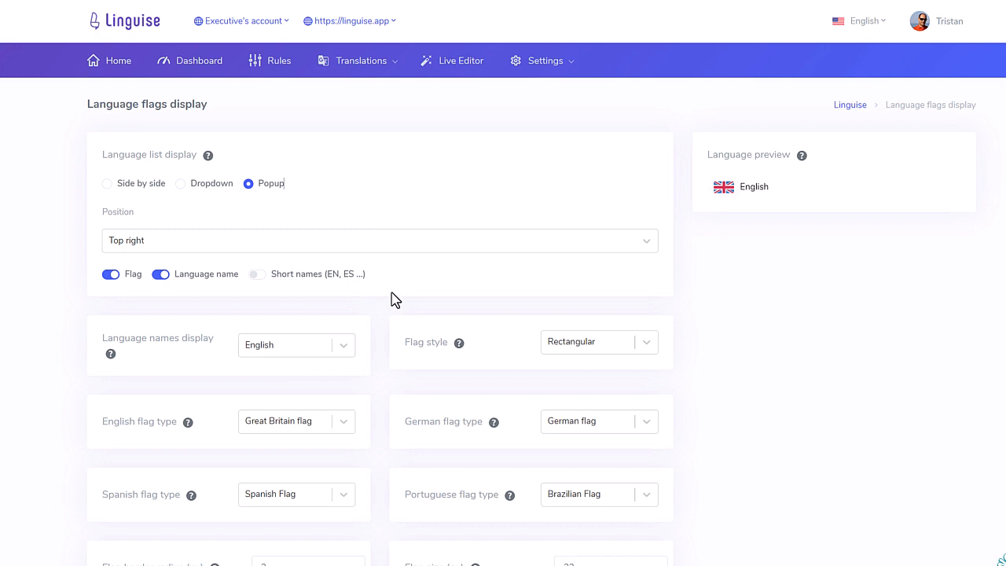
Step: Try hiding the language name in the switcher and turning short names on and back off
click(160, 274)
click(161, 277)
click(263, 279)
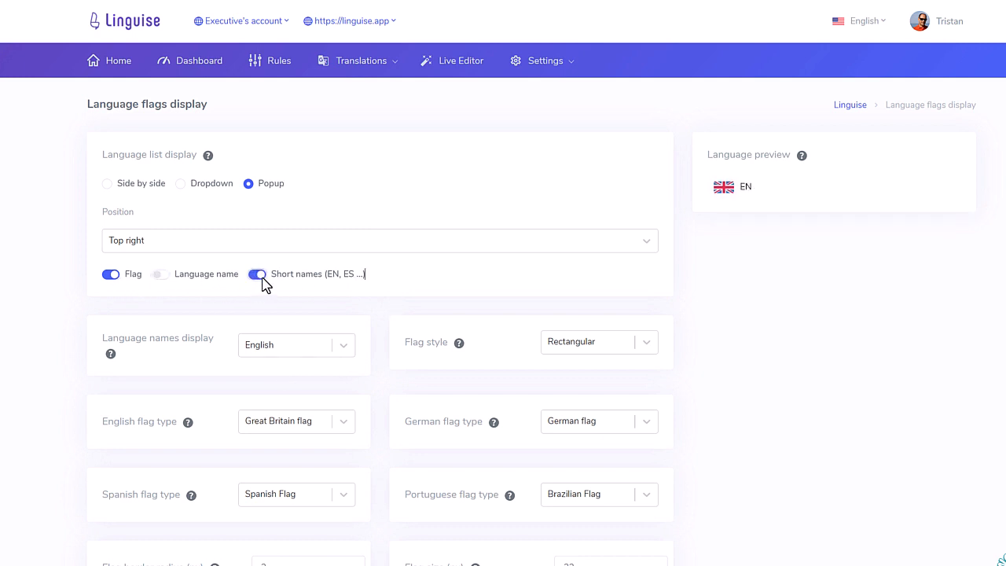
click(264, 279)
Step: Examine the flag type, border radius, size, text color and box shadow options of the language switcher
scroll(385, 330, down, 3)
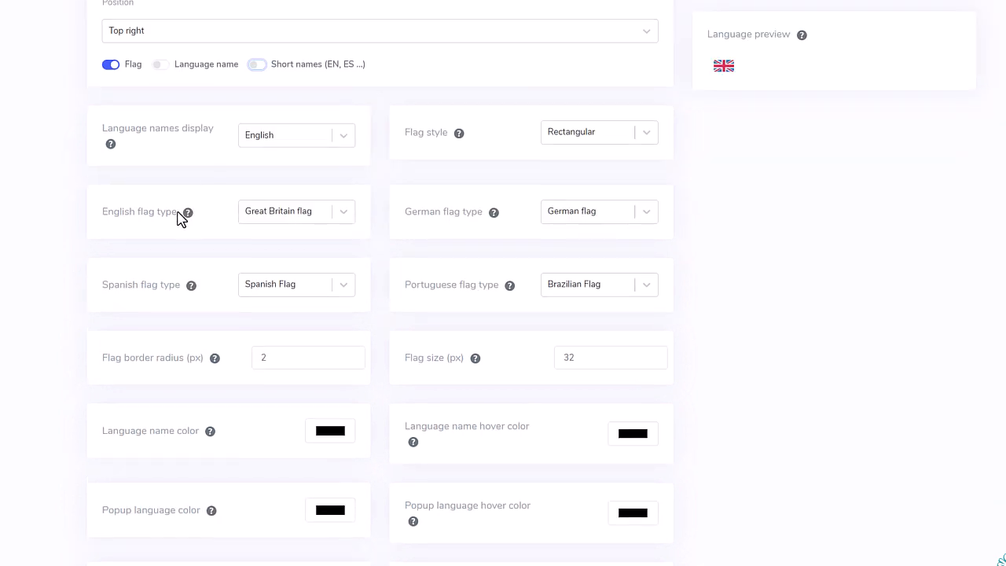
double_click(125, 285)
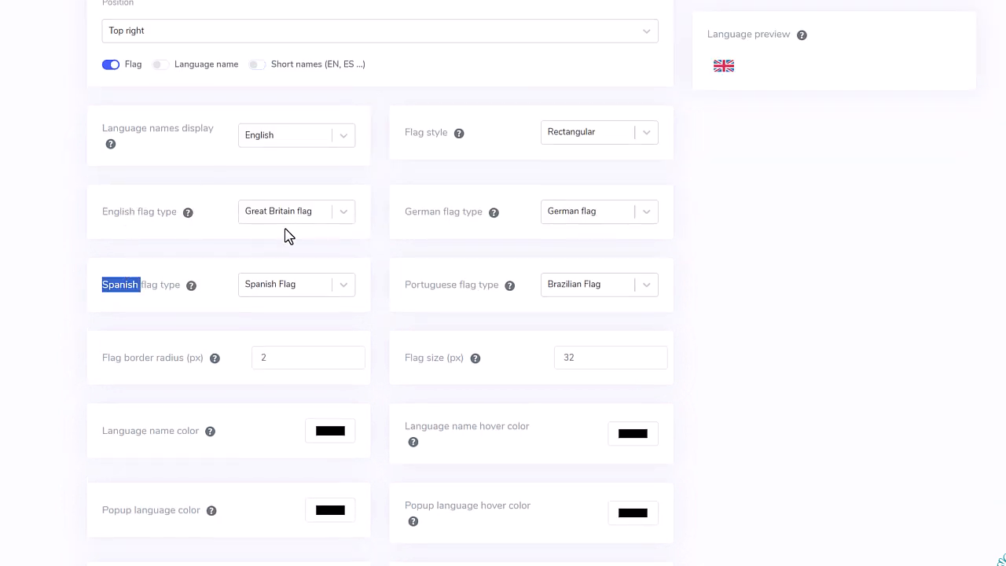
click(311, 217)
click(152, 258)
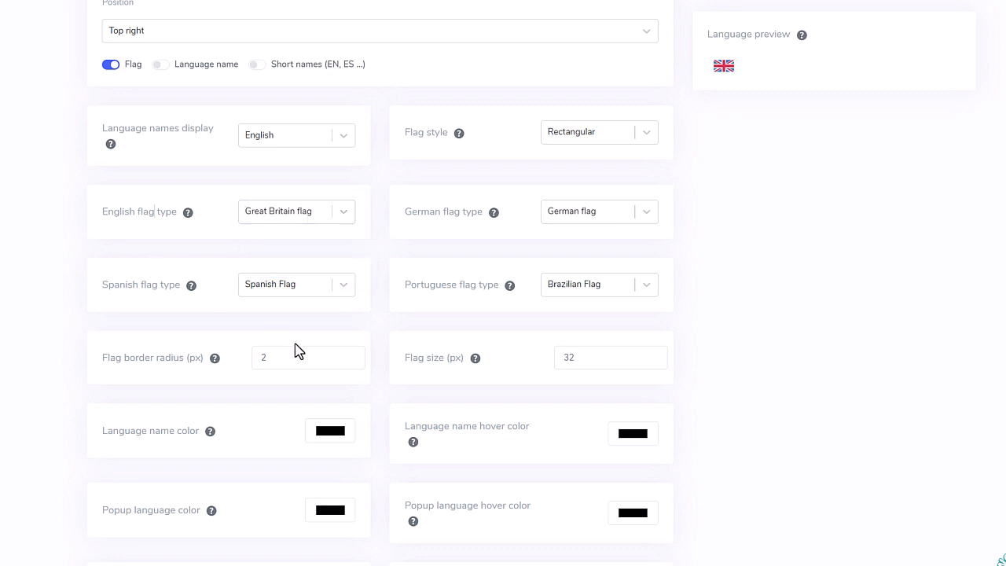
scroll(314, 357, down, 3)
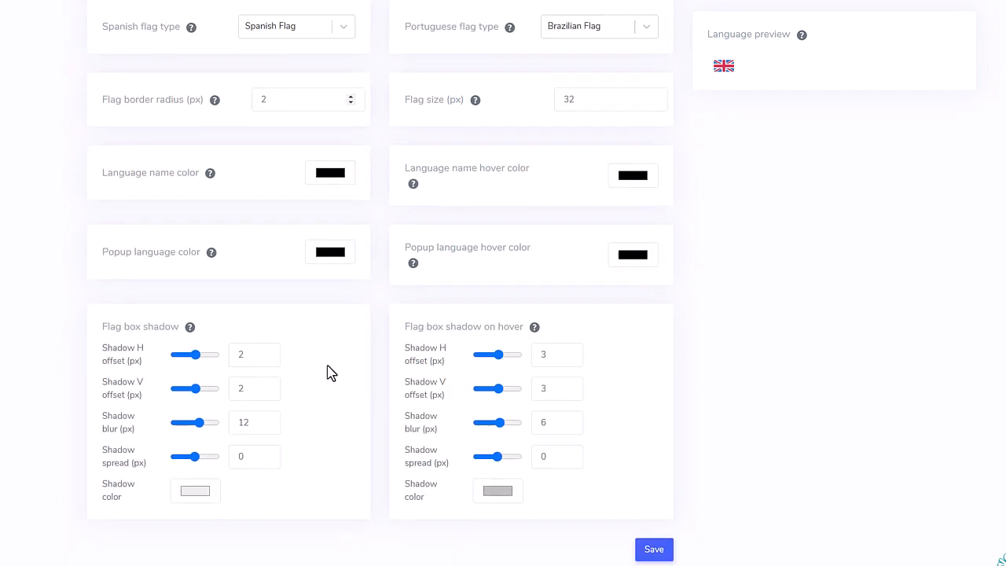
click(330, 252)
click(269, 268)
scroll(366, 339, up, 5)
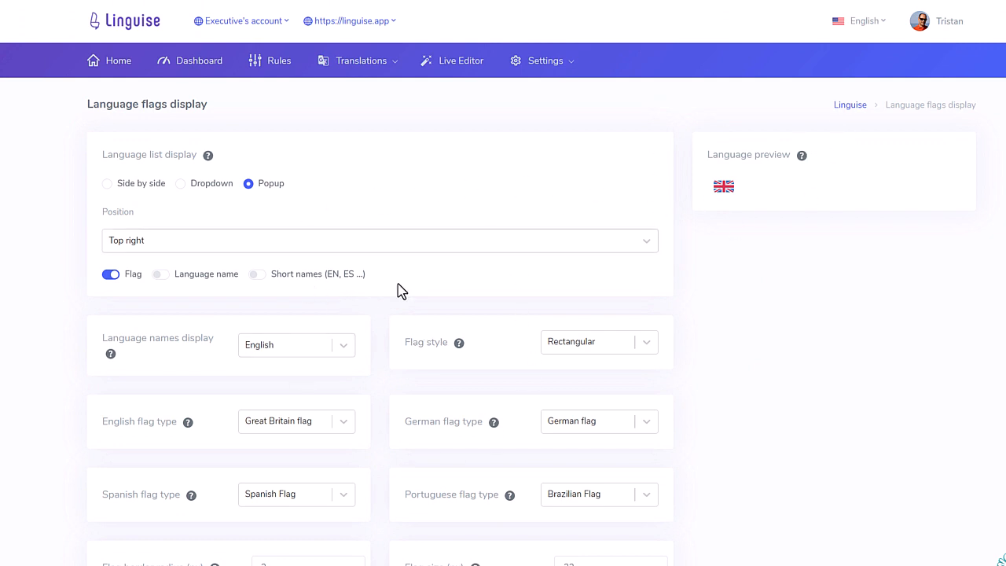
Step: Set the language list display to Dropdown and the flag style to Round, and check the list in the preview
click(181, 185)
click(600, 343)
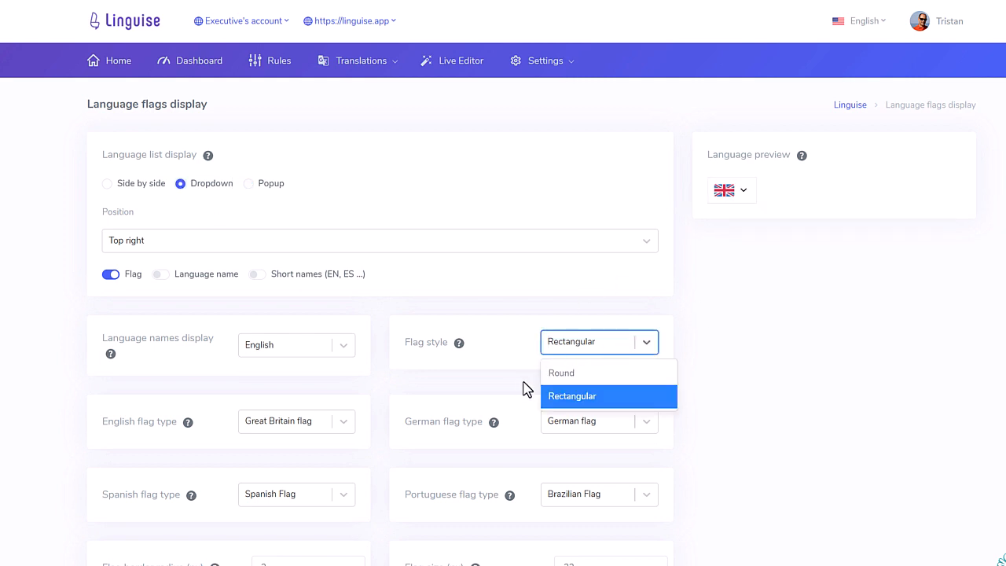
click(579, 374)
mouse_move(752, 205)
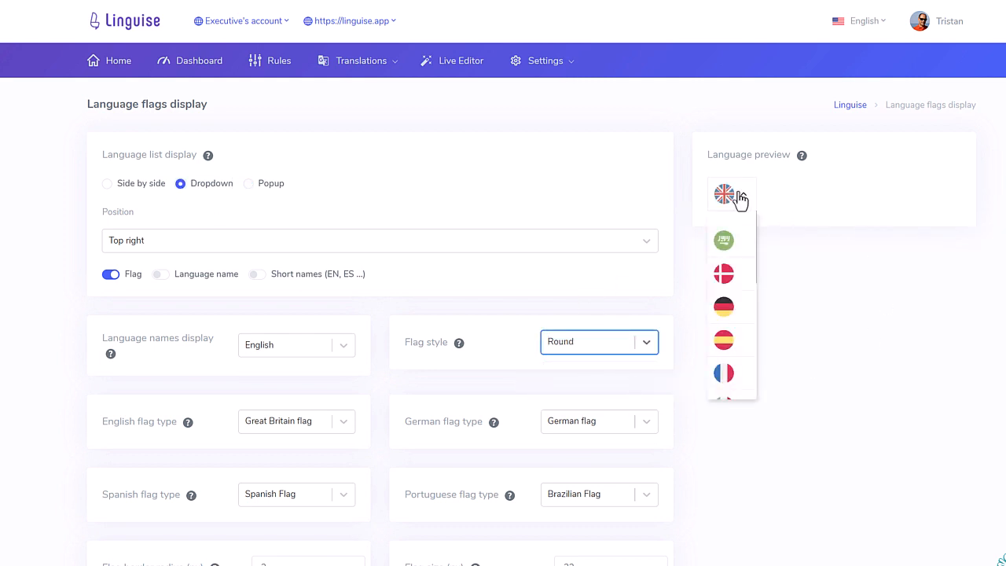
Step: Turn on the language name for the switcher and save the language flags display settings
click(161, 275)
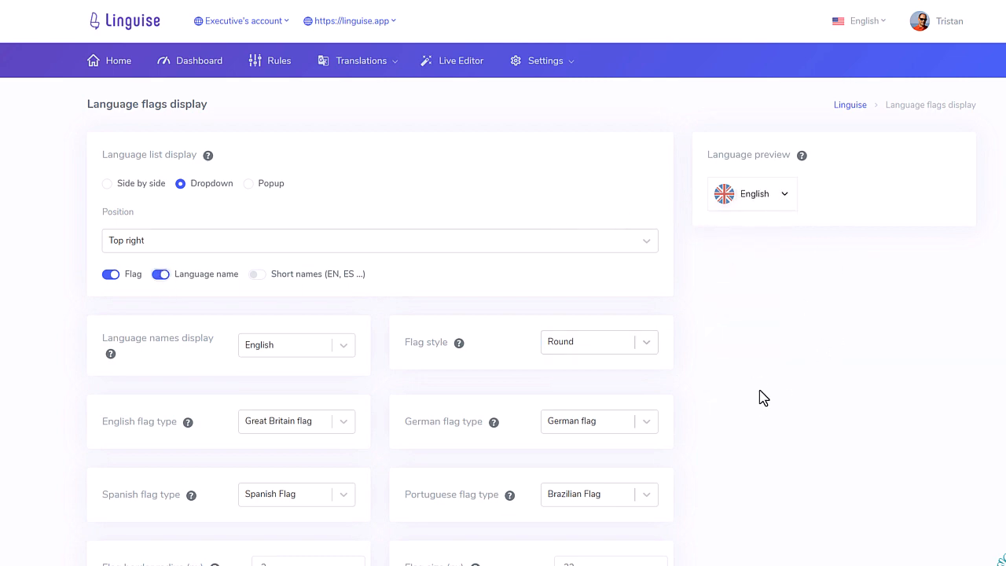
scroll(649, 490, down, 6)
click(652, 550)
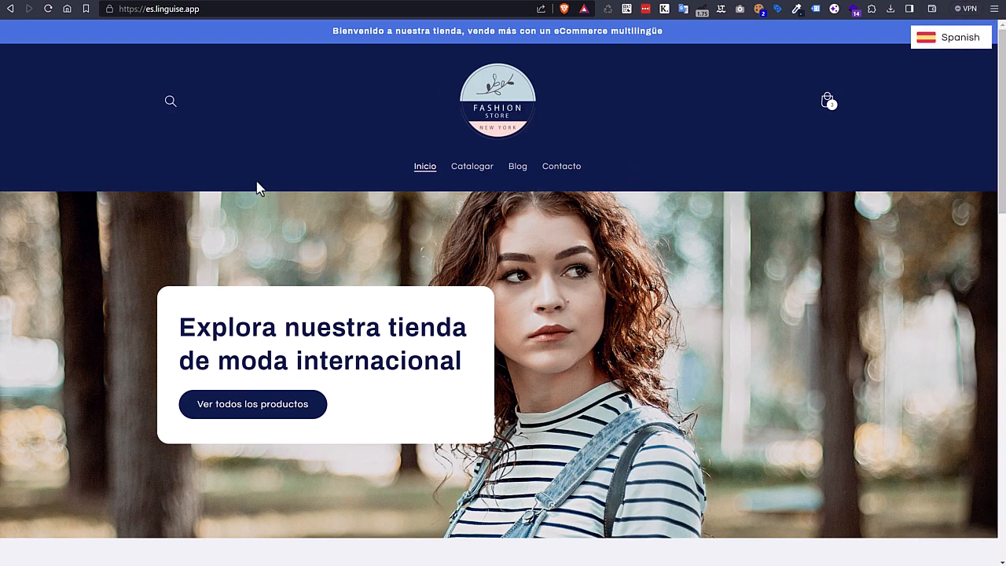
Step: Switch to the Spanish store website, reload it, look through the switcher's languages and change the language to French
click(48, 8)
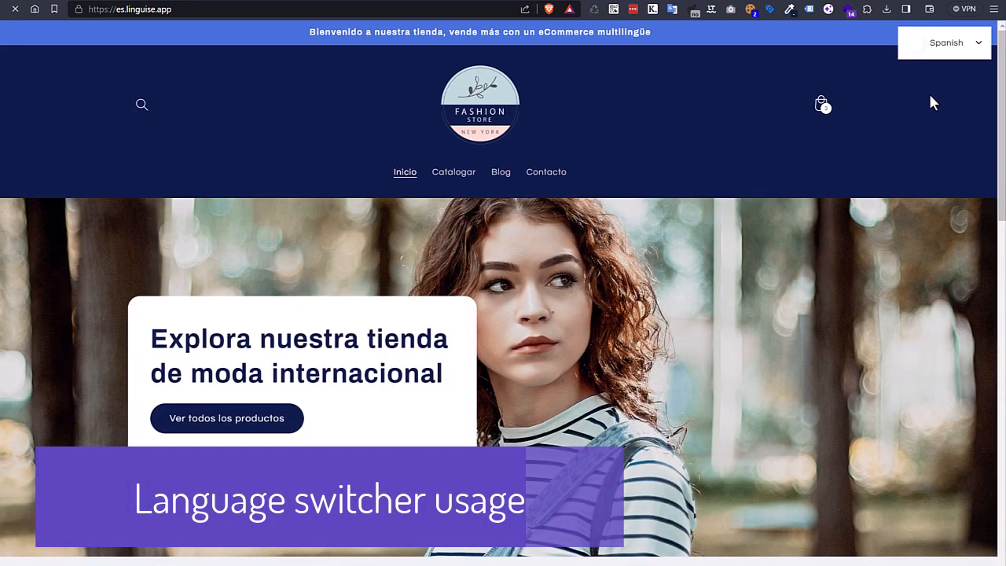
click(960, 46)
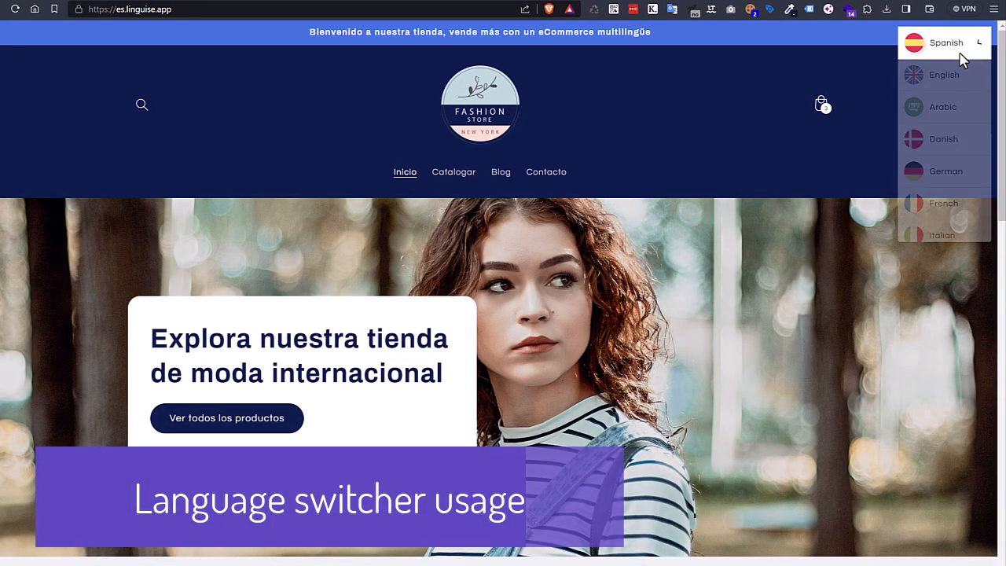
scroll(946, 101, down, 5)
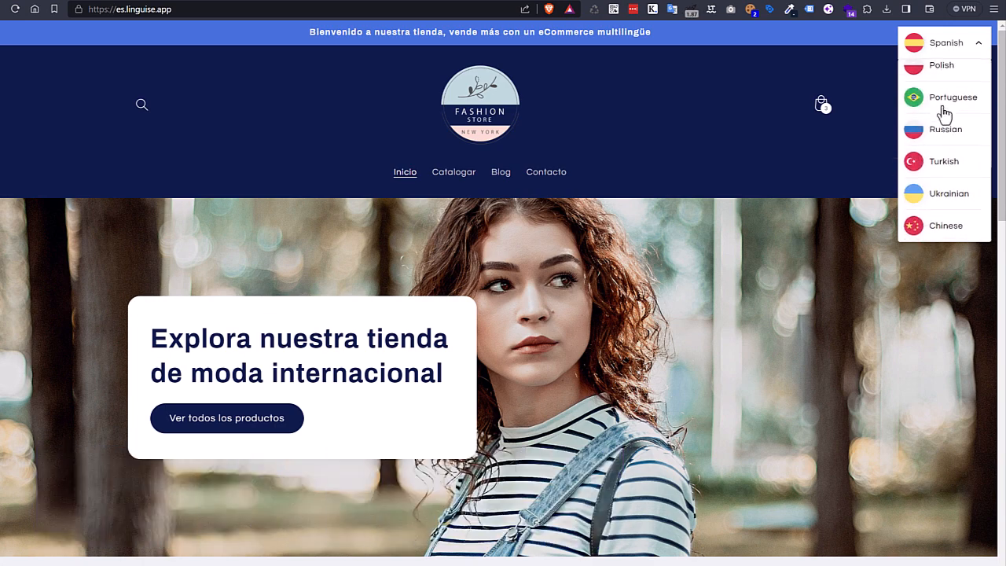
scroll(955, 159, up, 4)
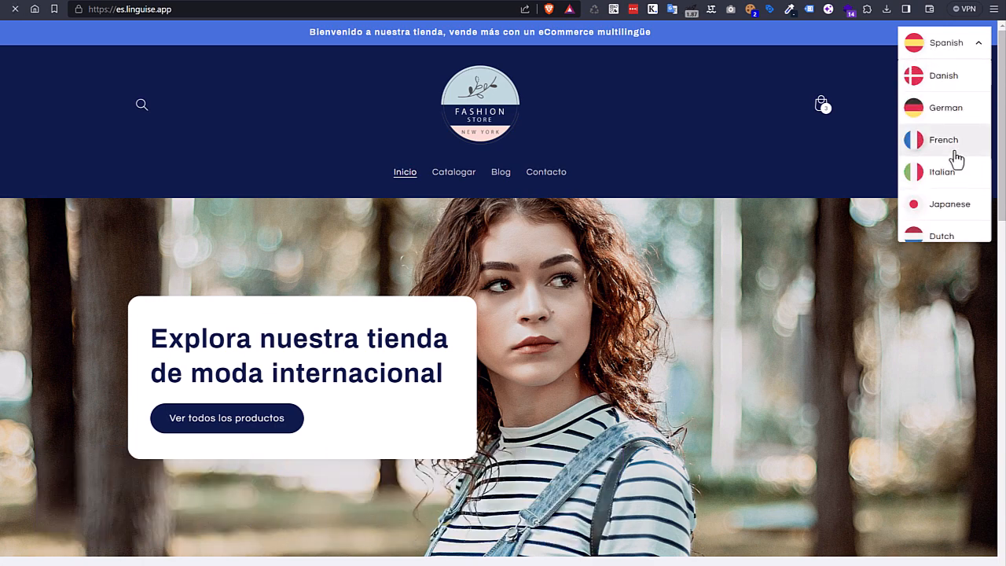
click(957, 159)
Step: Browse the French home page, open the "Sac en cuir noir" product page and check its translated URL
scroll(426, 347, down, 2)
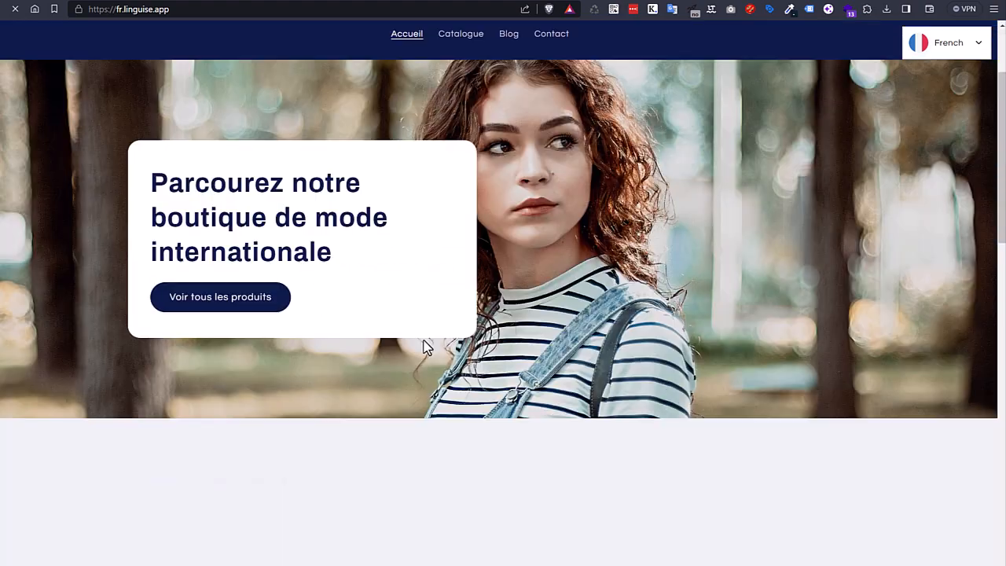
scroll(425, 347, down, 7)
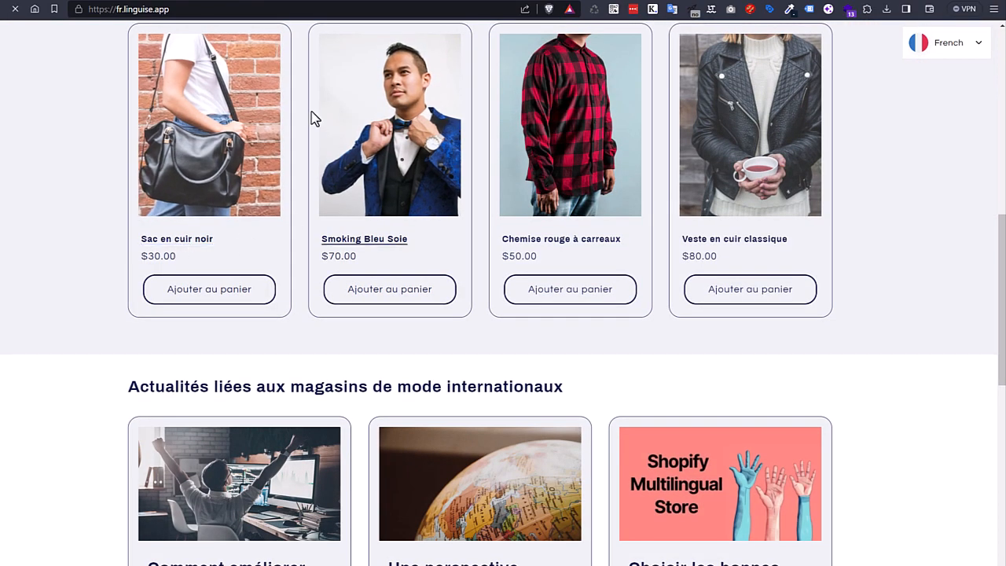
click(234, 75)
drag(305, 9, 117, 14)
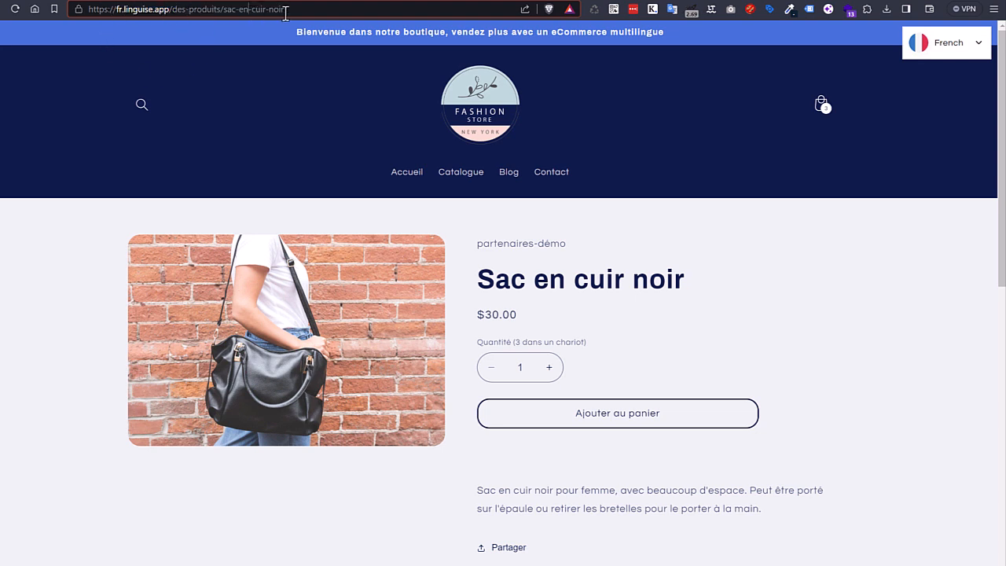
click(607, 253)
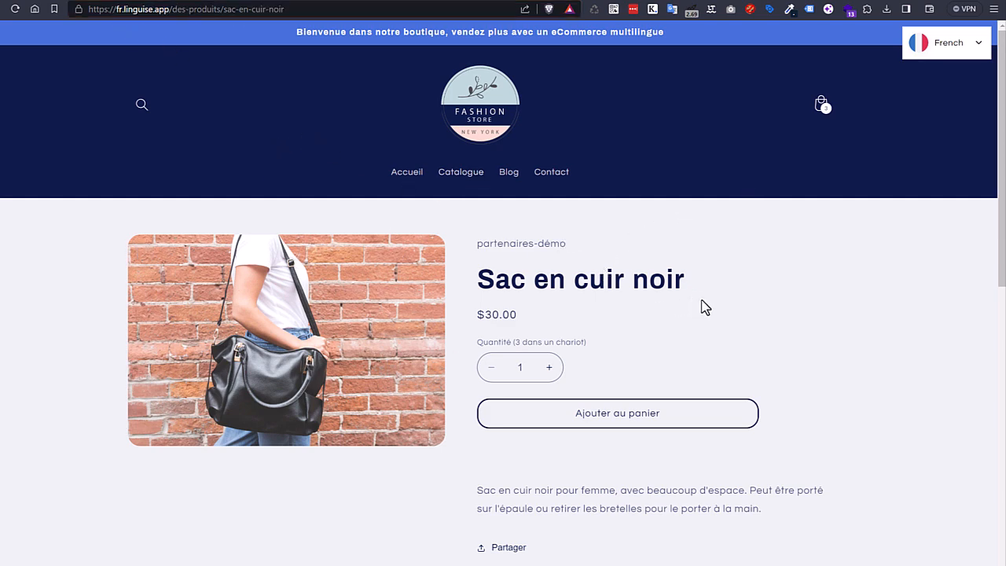
Step: Look through the French product page, return to the French home page and check its translated products and blog posts
scroll(703, 307, down, 2)
scroll(703, 306, down, 5)
scroll(703, 302, up, 7)
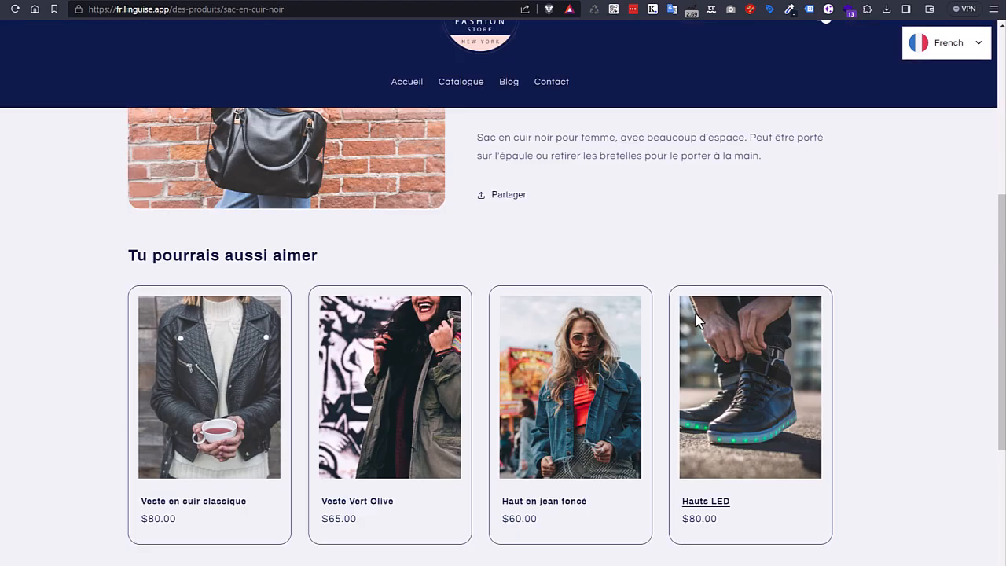
click(409, 178)
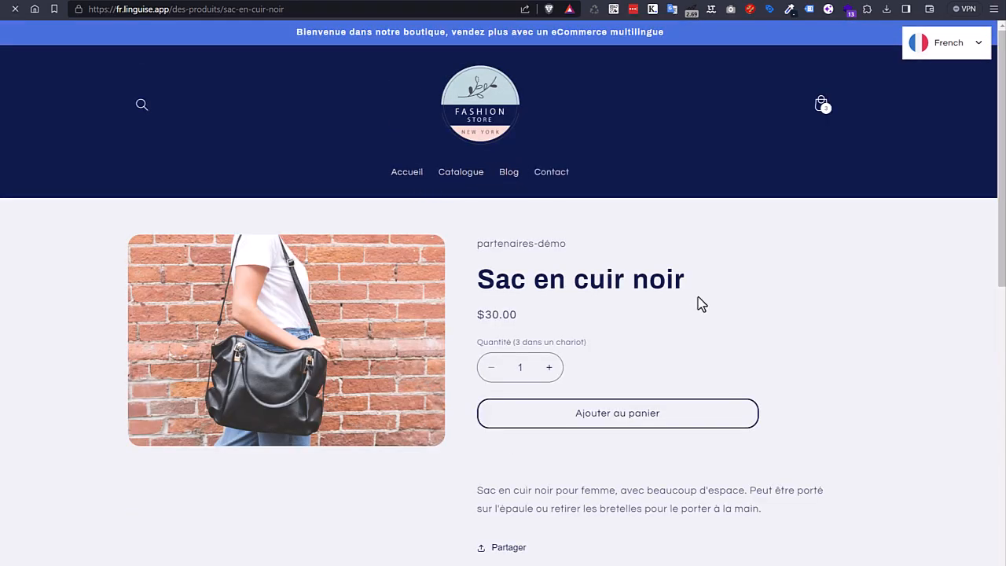
scroll(440, 362, down, 3)
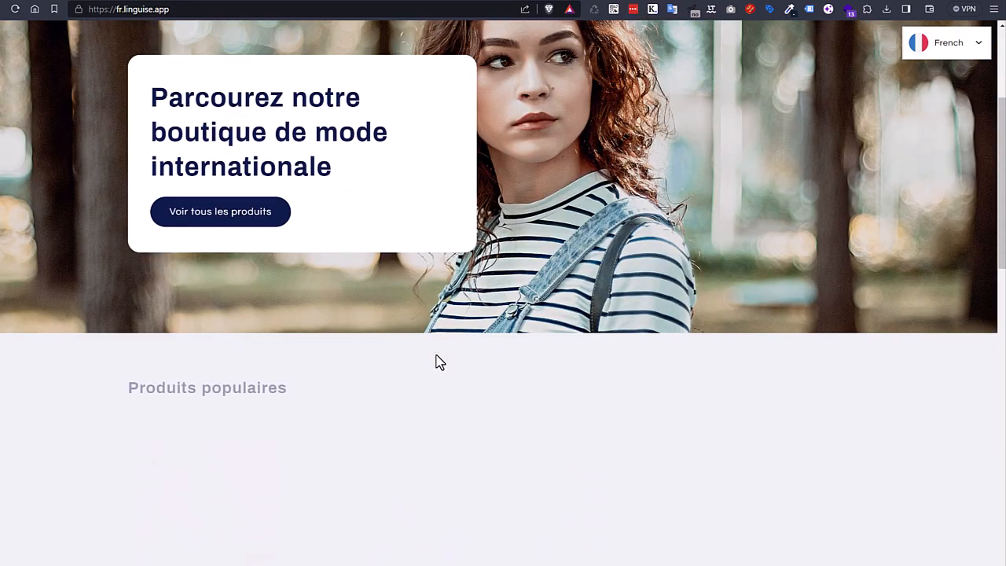
scroll(440, 362, down, 10)
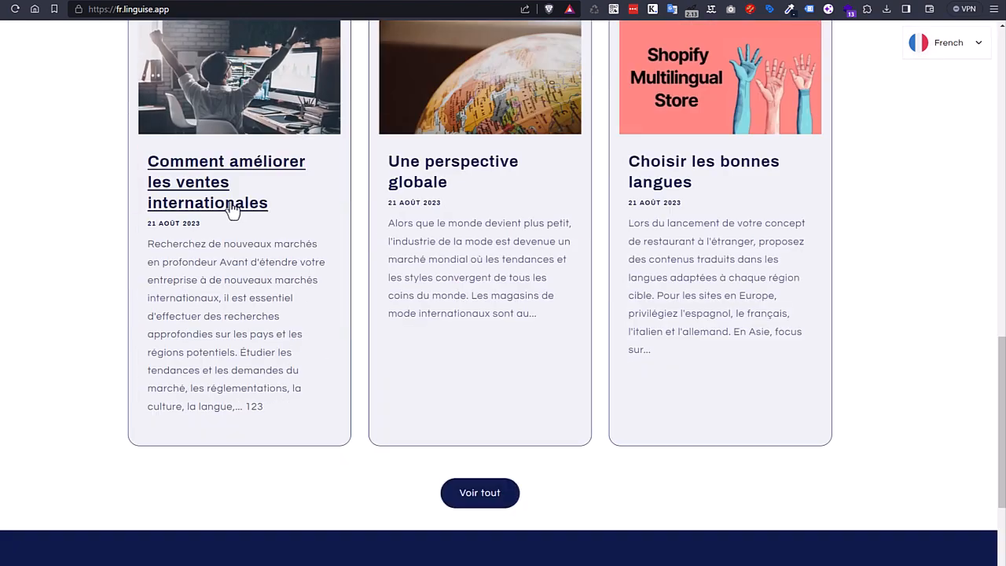
click(584, 246)
scroll(652, 409, down, 10)
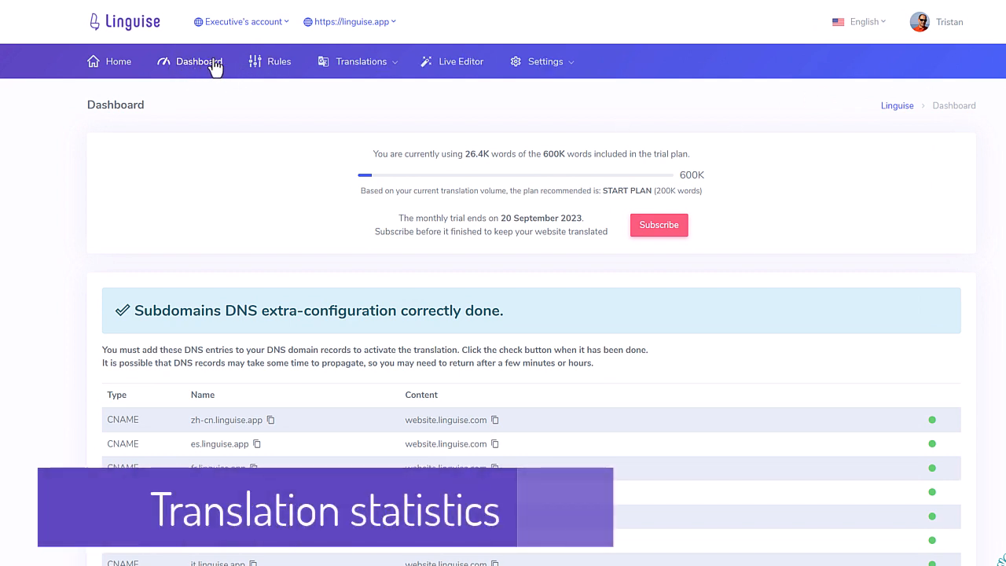
Step: Review the Linguise dashboard, checking the subdomain DNS entries and the last 30 days translation statistics
scroll(503, 314, down, 9)
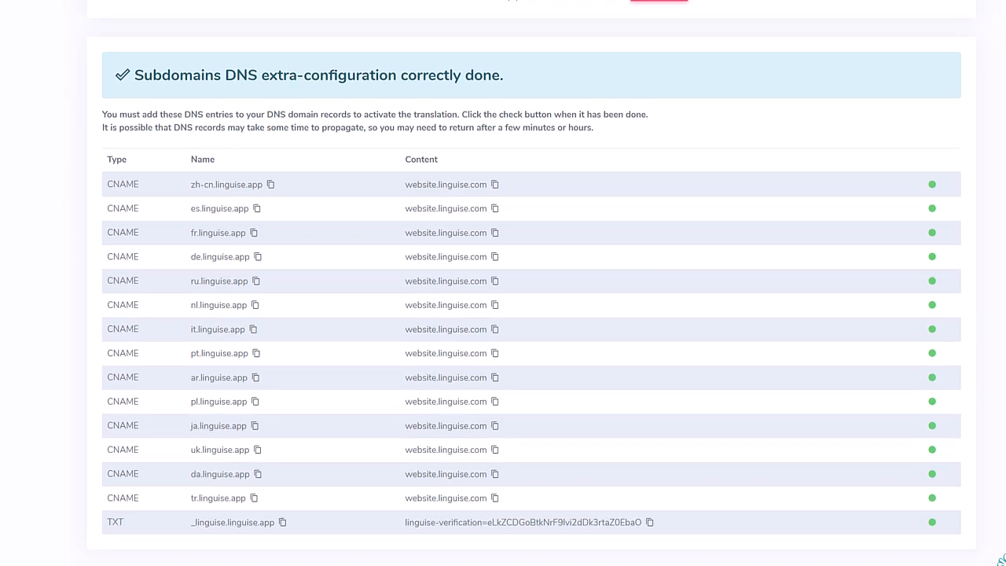
scroll(503, 314, down, 1)
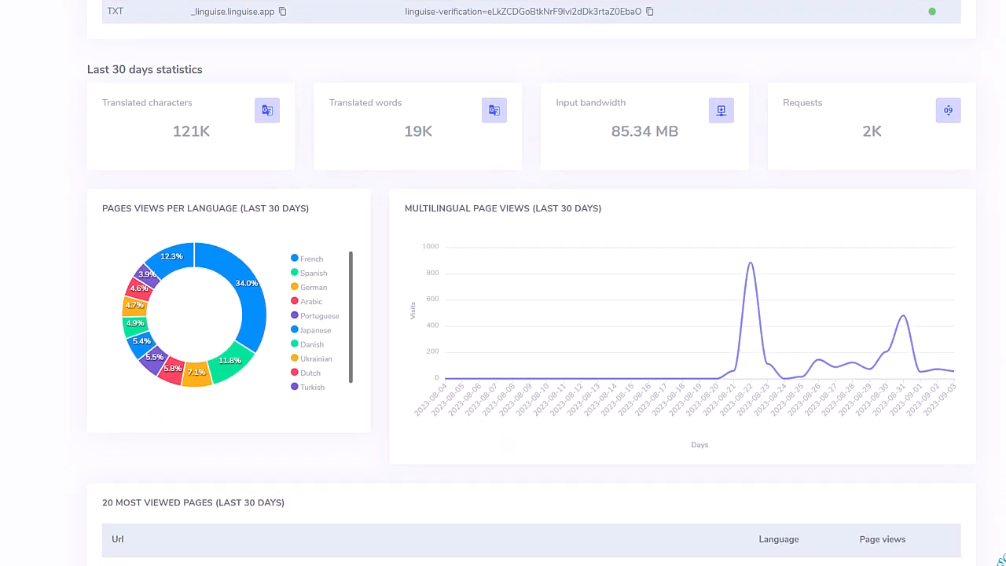
drag(214, 72, 82, 70)
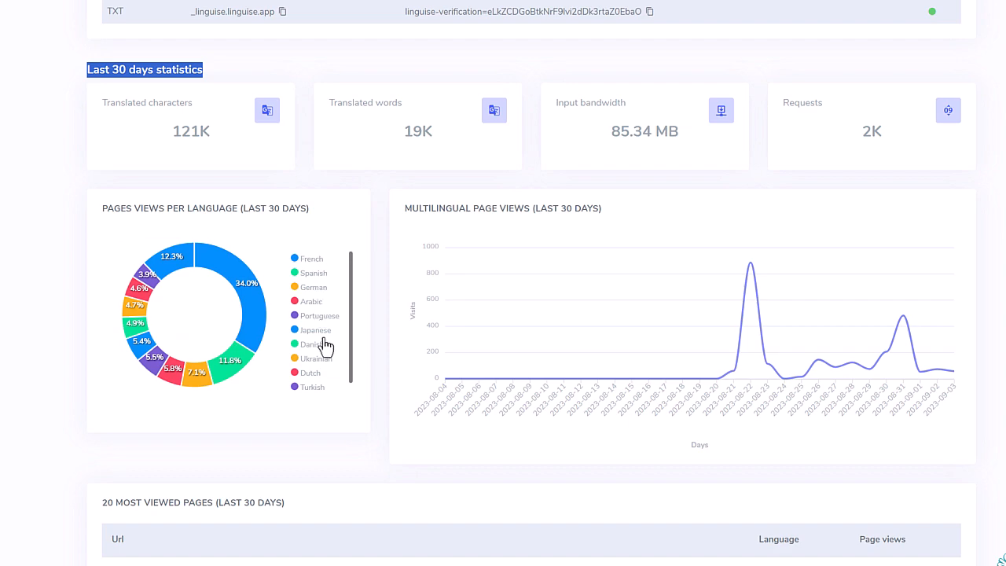
scroll(652, 378, up, 3)
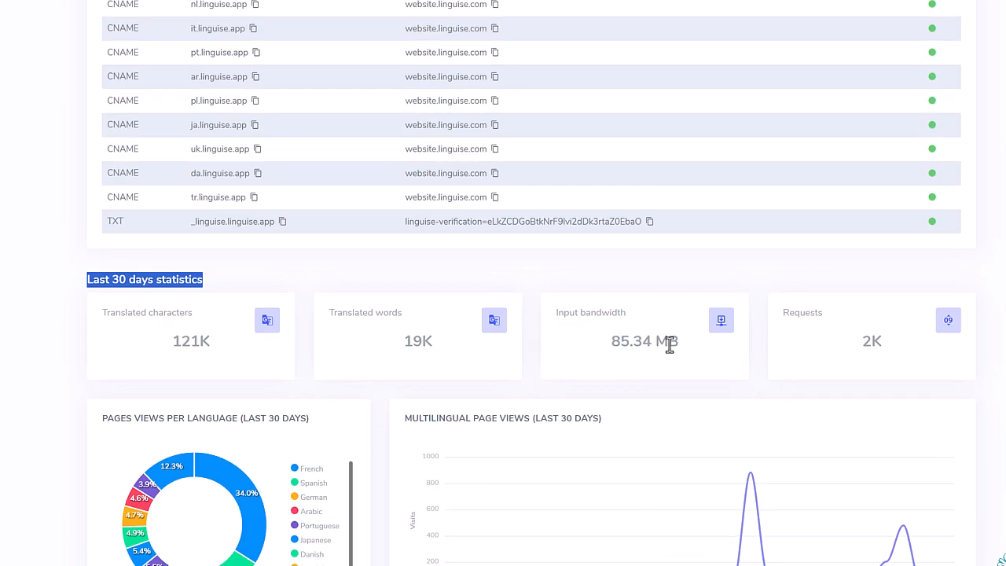
scroll(519, 330, up, 8)
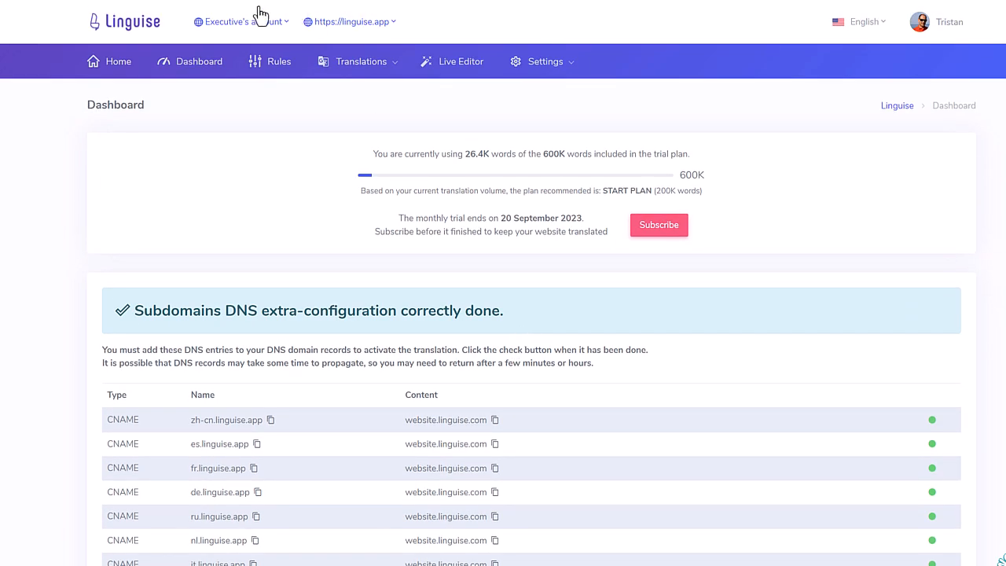
Step: Open the Live Editor on the store website and change the displayed language to French
click(454, 73)
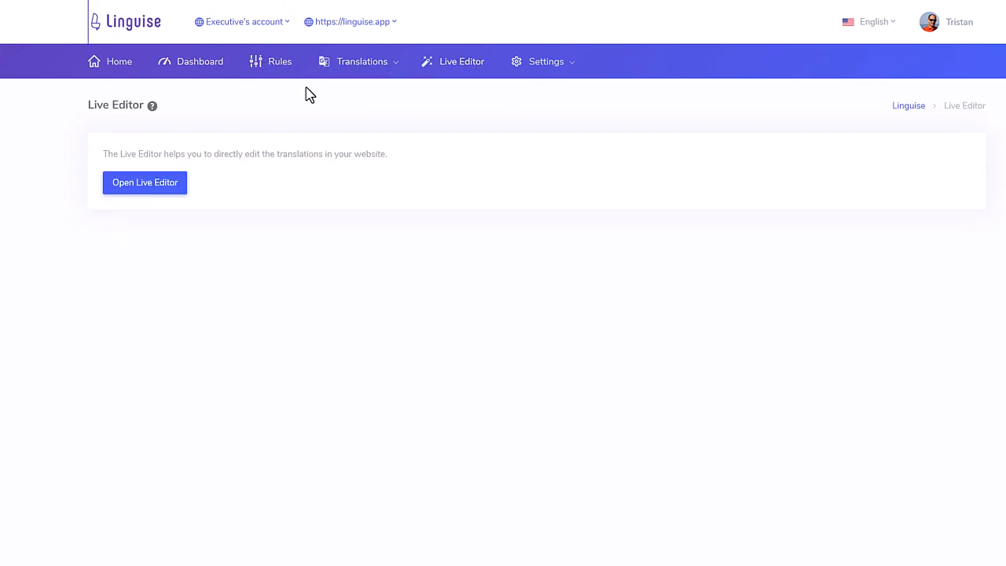
click(155, 189)
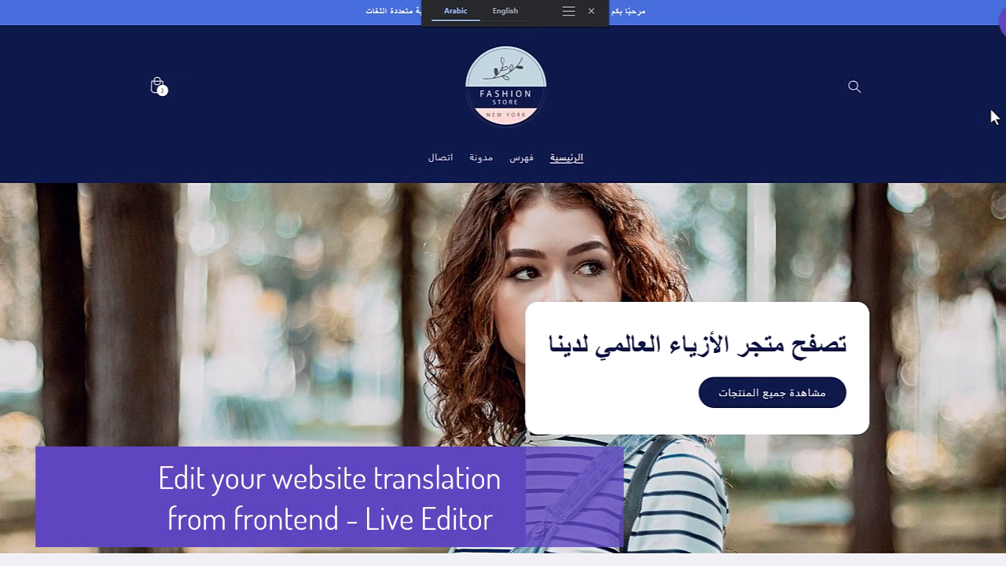
mouse_move(973, 25)
click(940, 30)
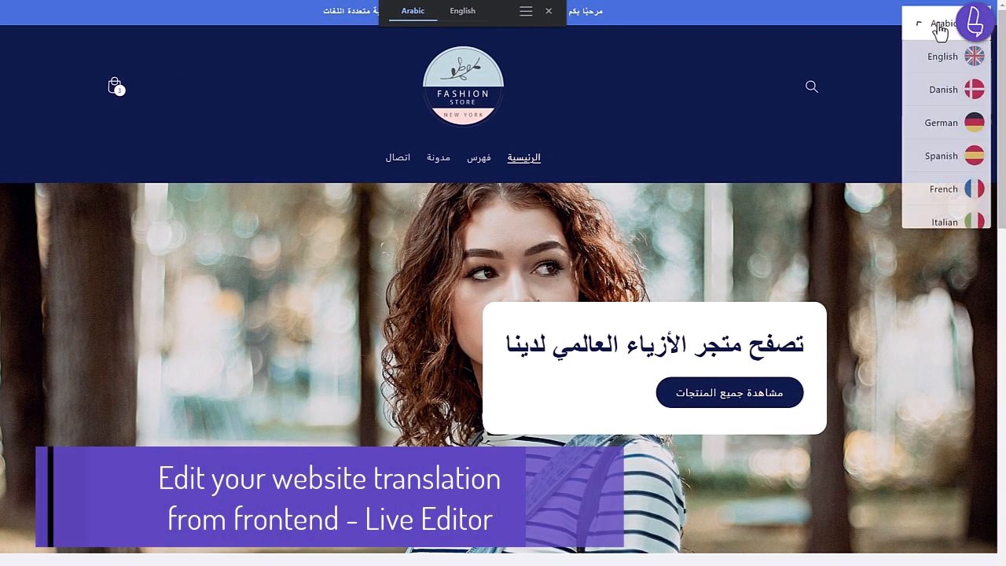
click(938, 191)
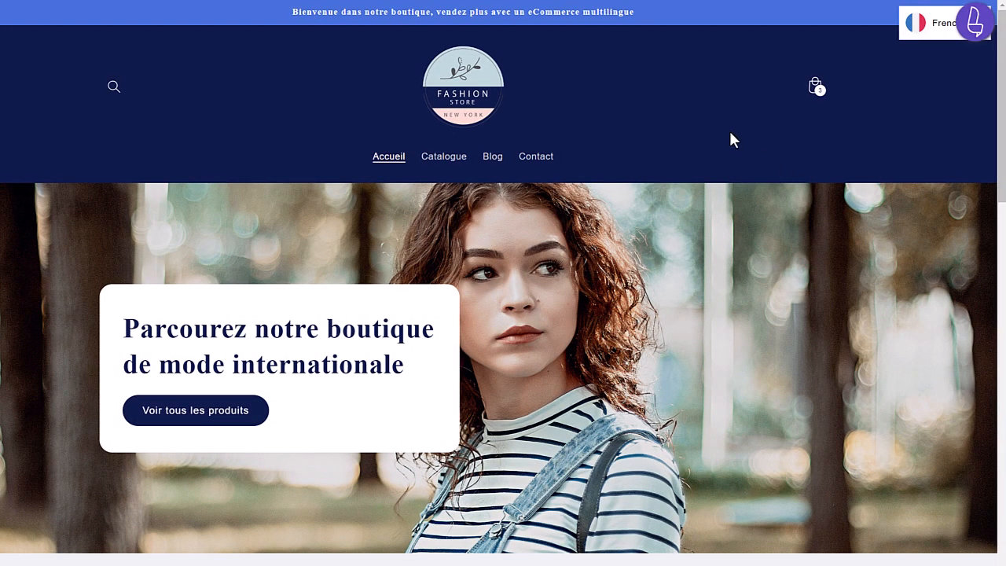
Step: Expand the Live Editor tools, try Navigation mode and return to Edition mode
click(974, 30)
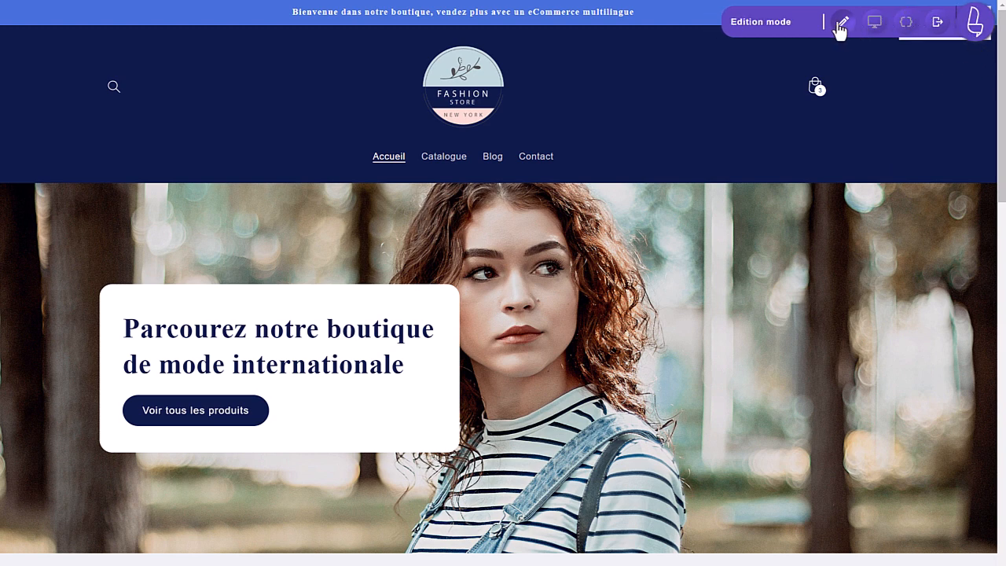
click(873, 30)
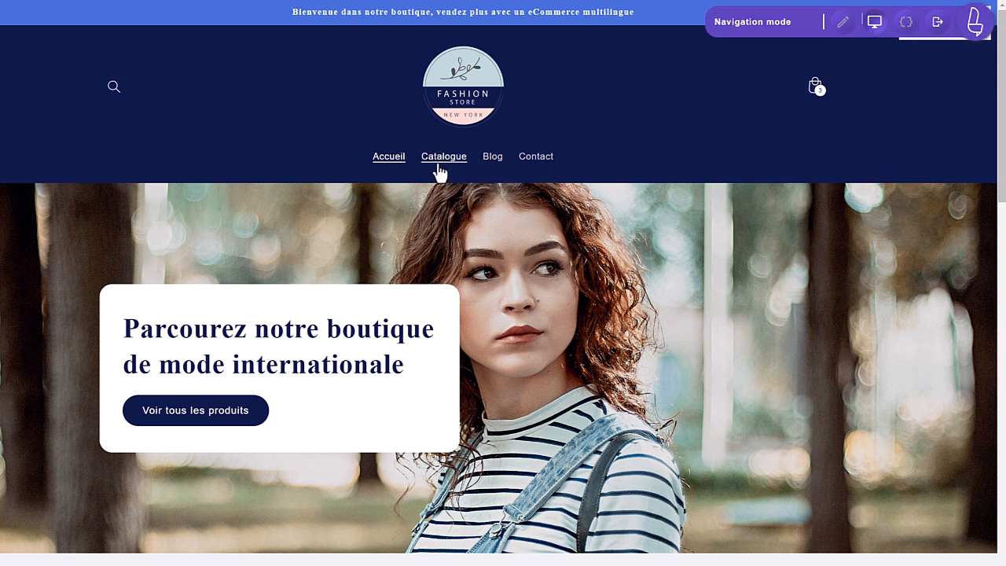
click(845, 30)
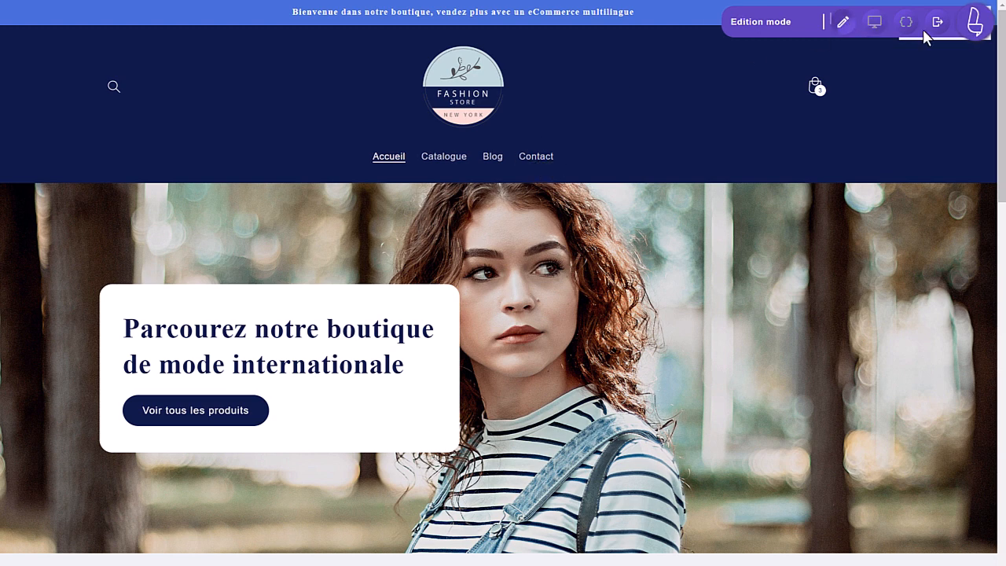
Step: Open the page's metas for editing and look through the French translations of the meta title, description and properties
click(908, 28)
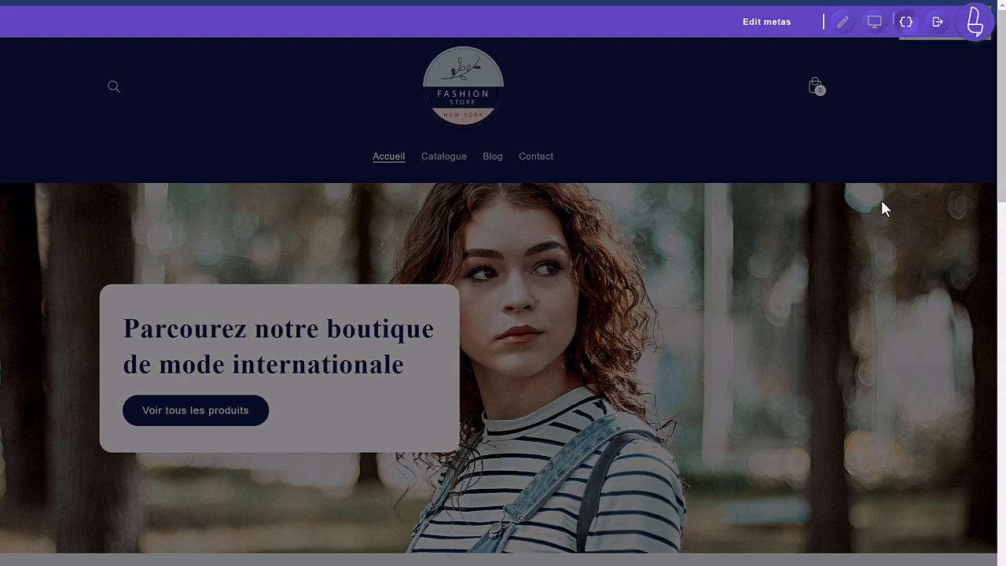
scroll(254, 197, down, 5)
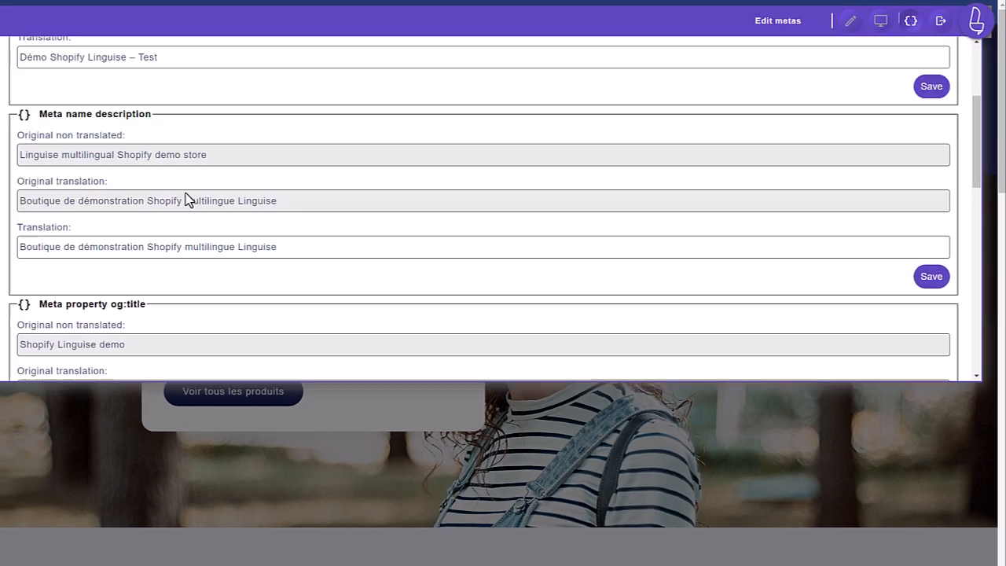
scroll(236, 206, down, 3)
scroll(258, 207, up, 8)
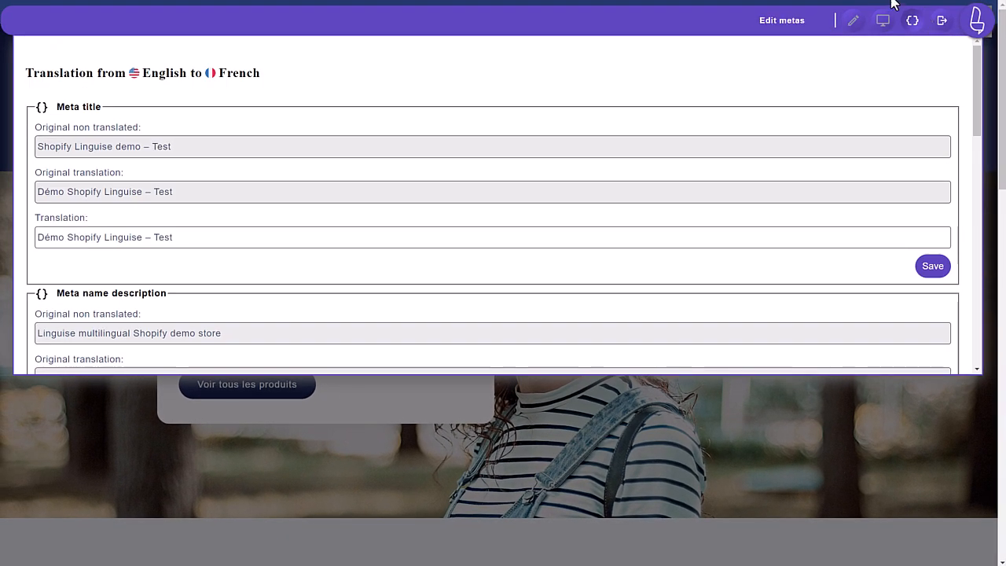
Step: Return to Edition mode, extend the French translation of the "Blog" menu item with text beginning "fash", and save it
click(854, 22)
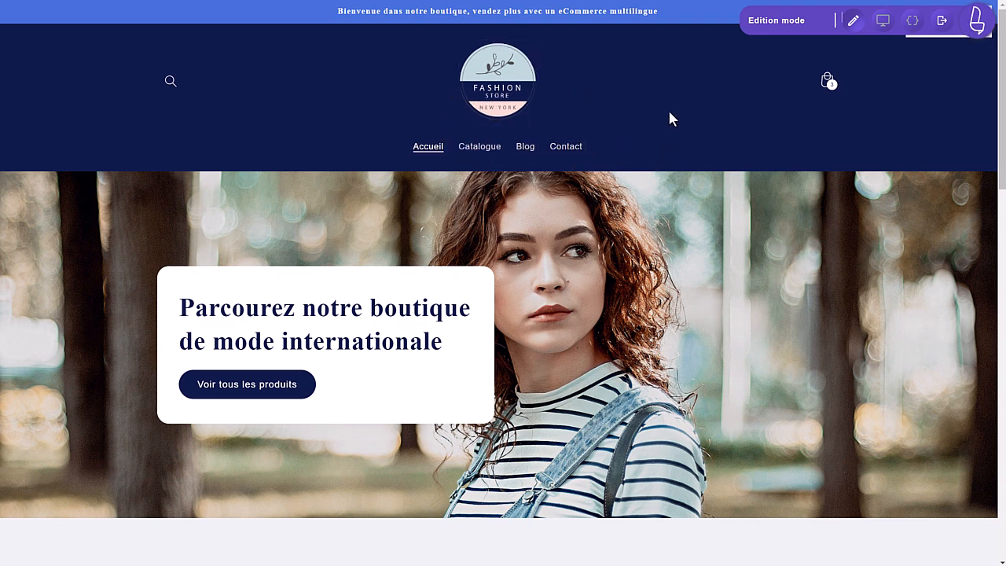
click(527, 151)
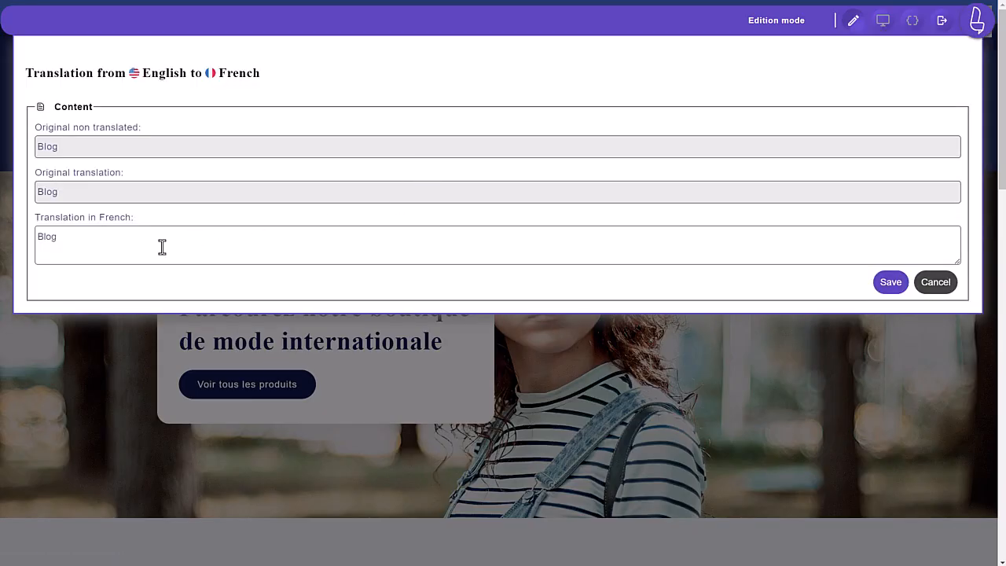
click(163, 244)
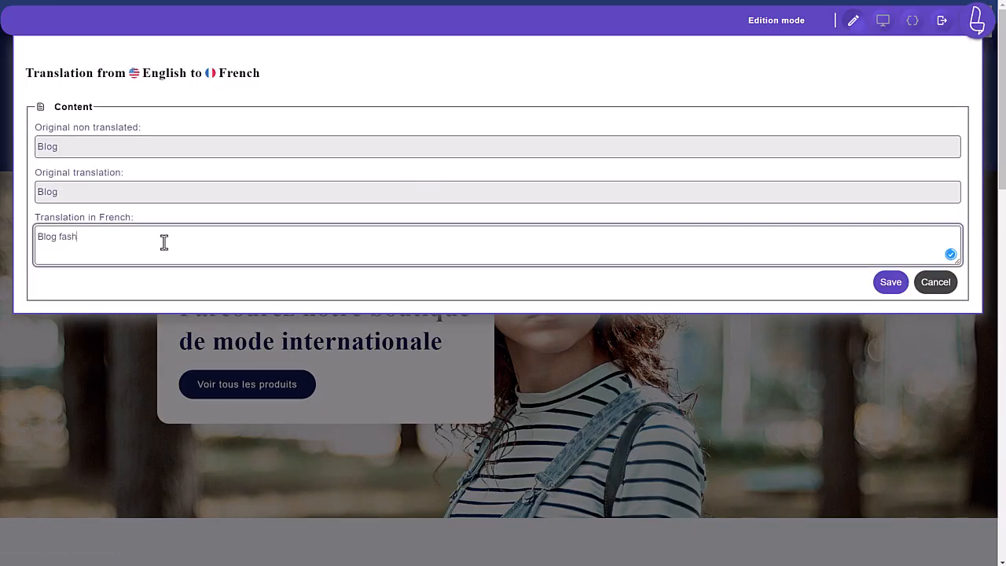
click(904, 288)
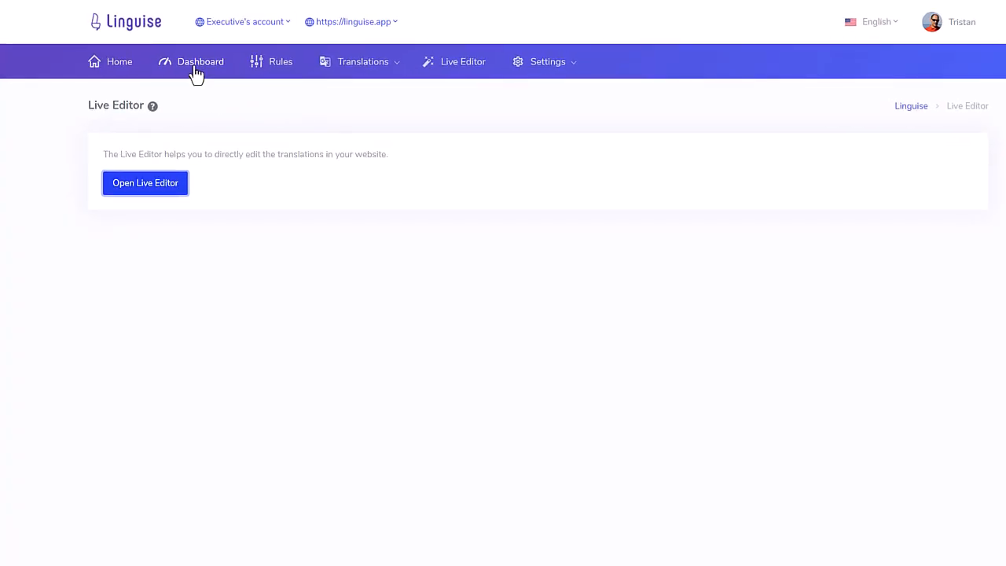
Step: Go to the Linguise rules management and start a new translation rule
click(196, 71)
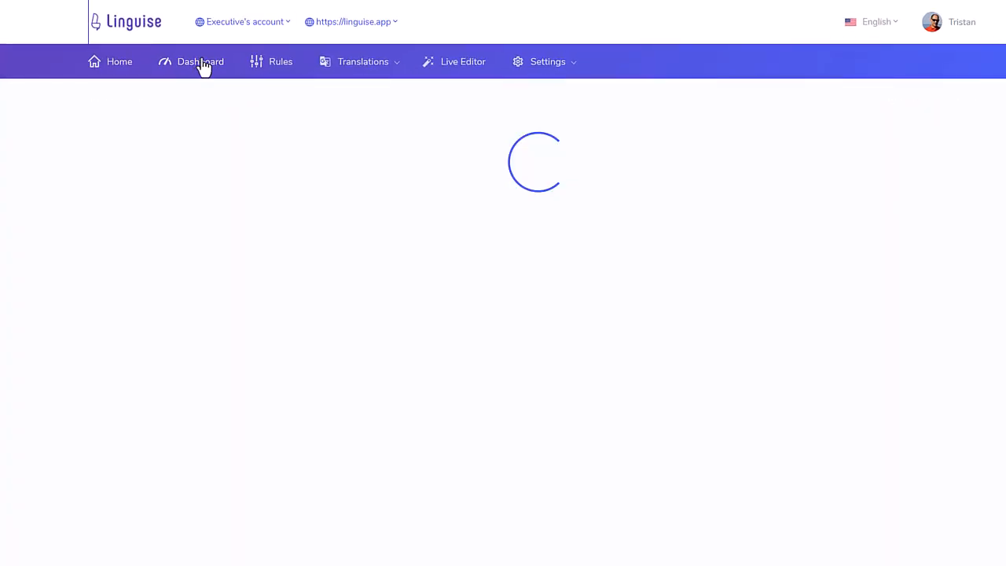
click(265, 67)
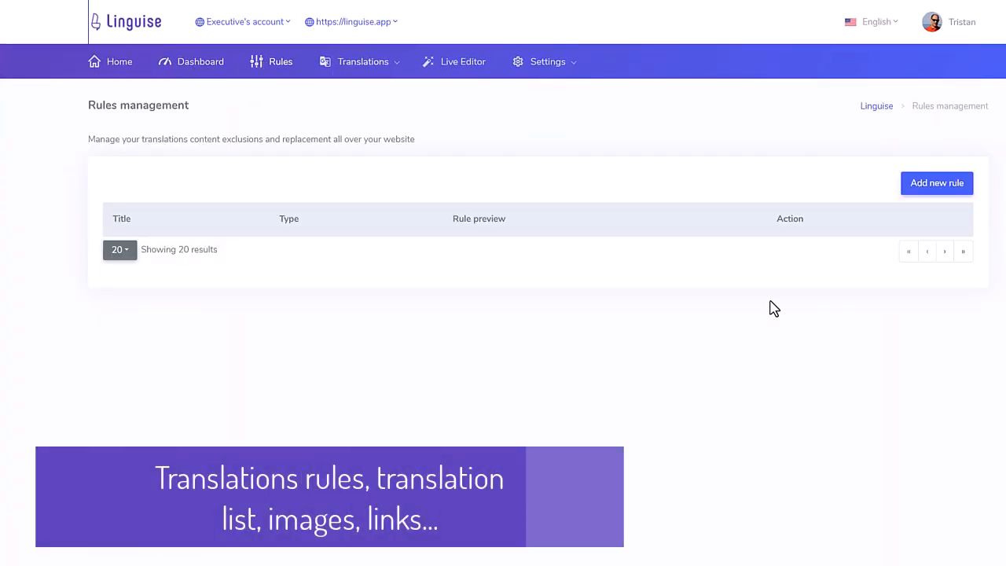
click(914, 191)
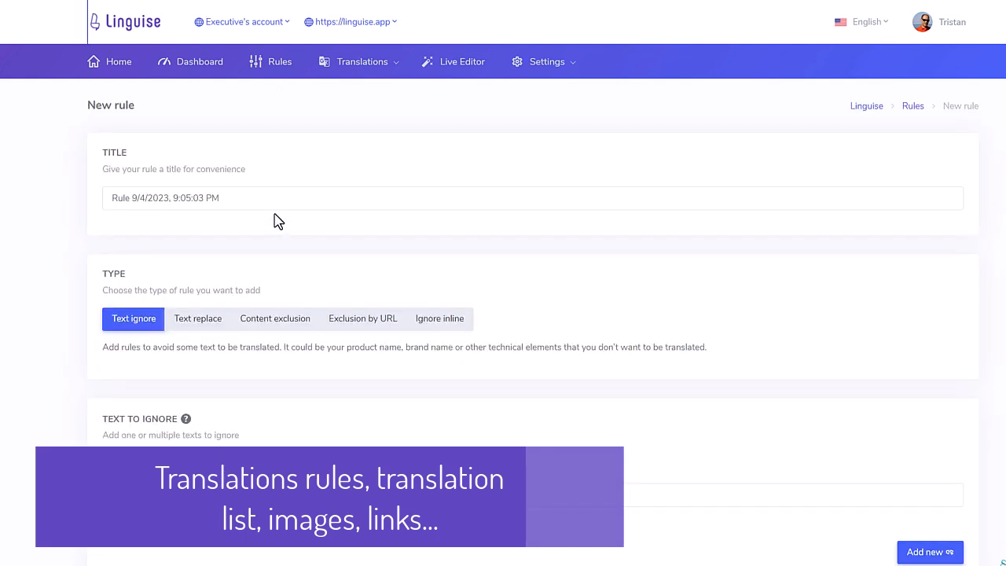
scroll(351, 169, down, 3)
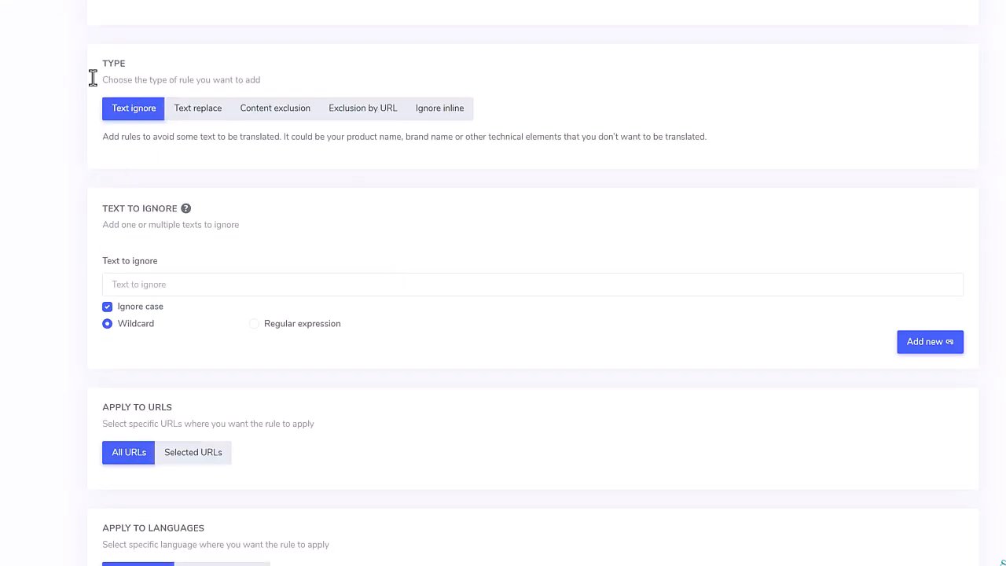
Step: Examine the settings of the Text ignore, Text replace and Content exclusion rule types
click(137, 115)
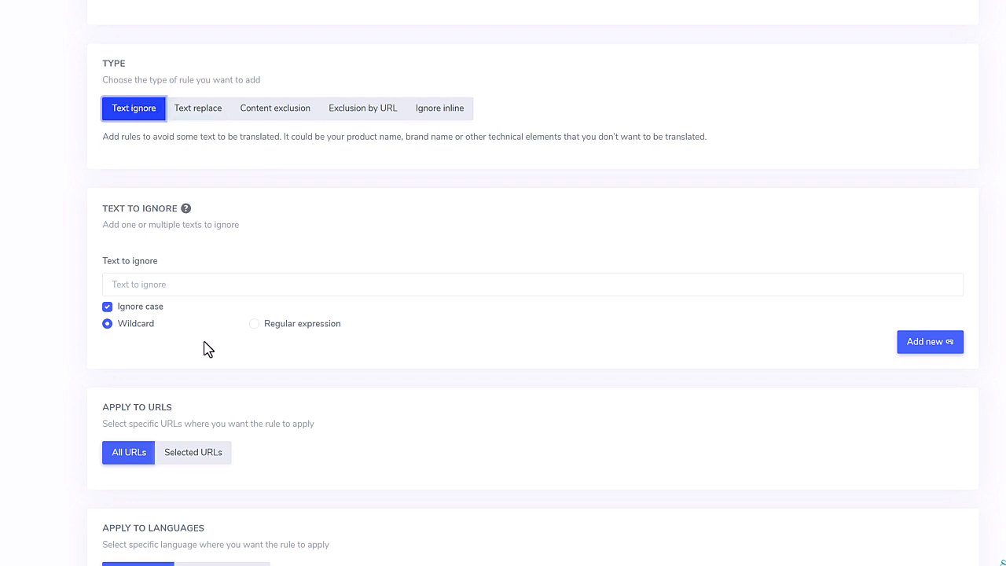
click(206, 112)
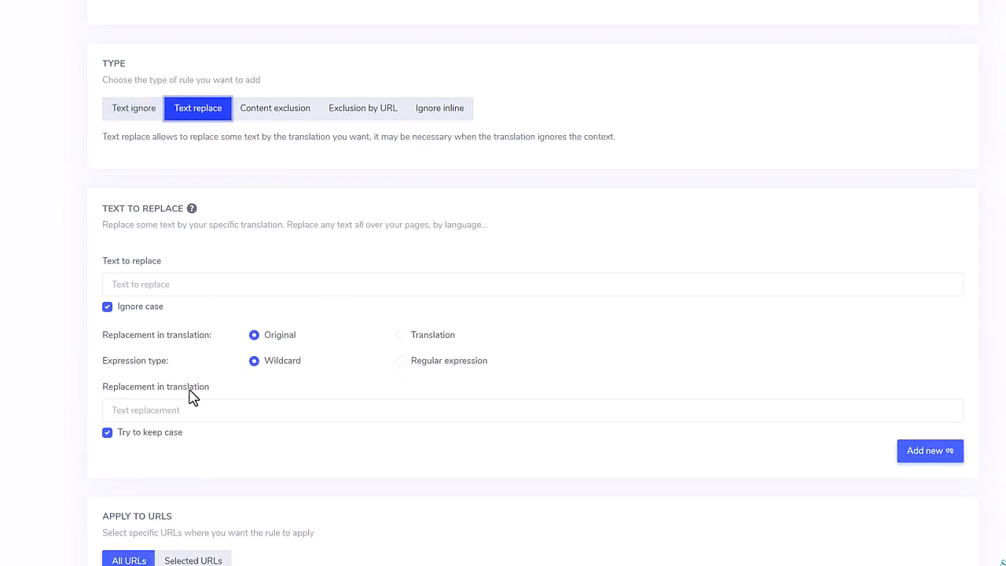
click(288, 115)
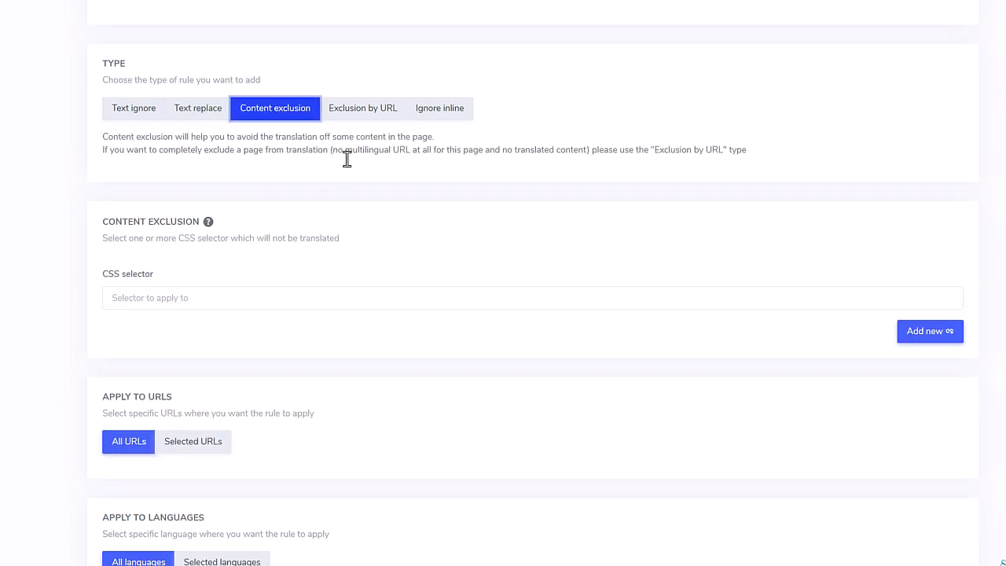
Step: Set the rule type to Exclusion by URL applied to Selected URLs, and take a look at the Ignore inline type
click(363, 116)
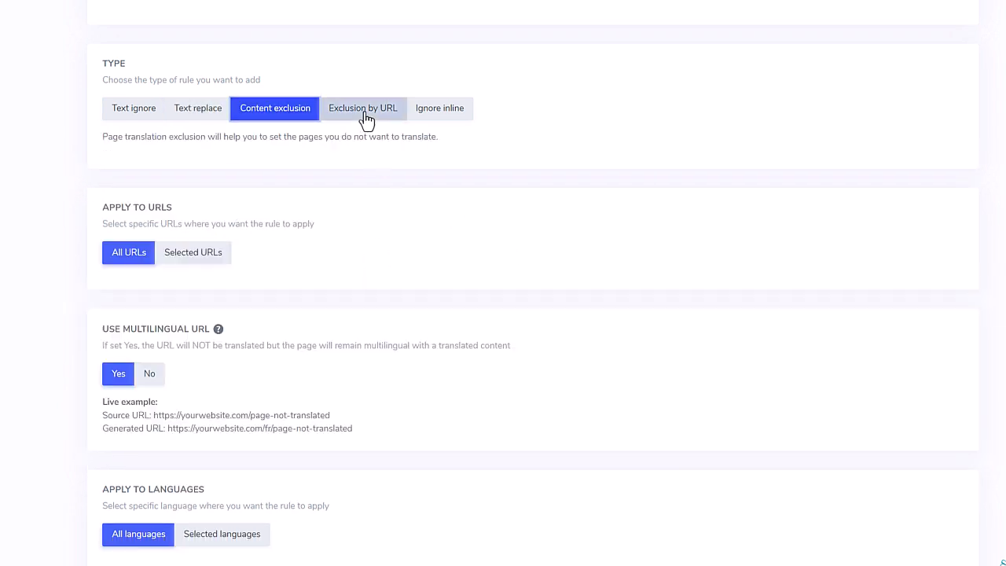
click(197, 258)
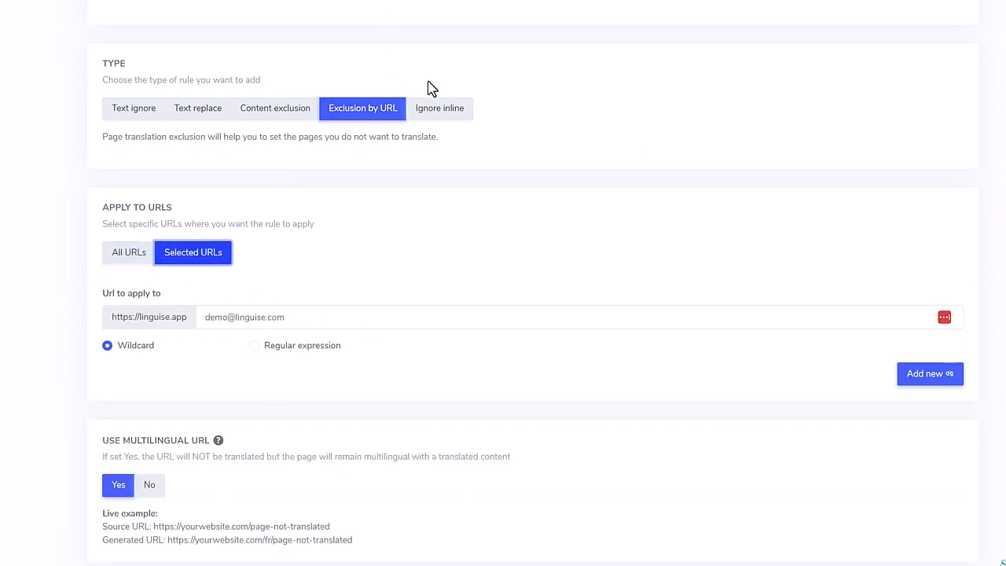
click(444, 114)
click(382, 116)
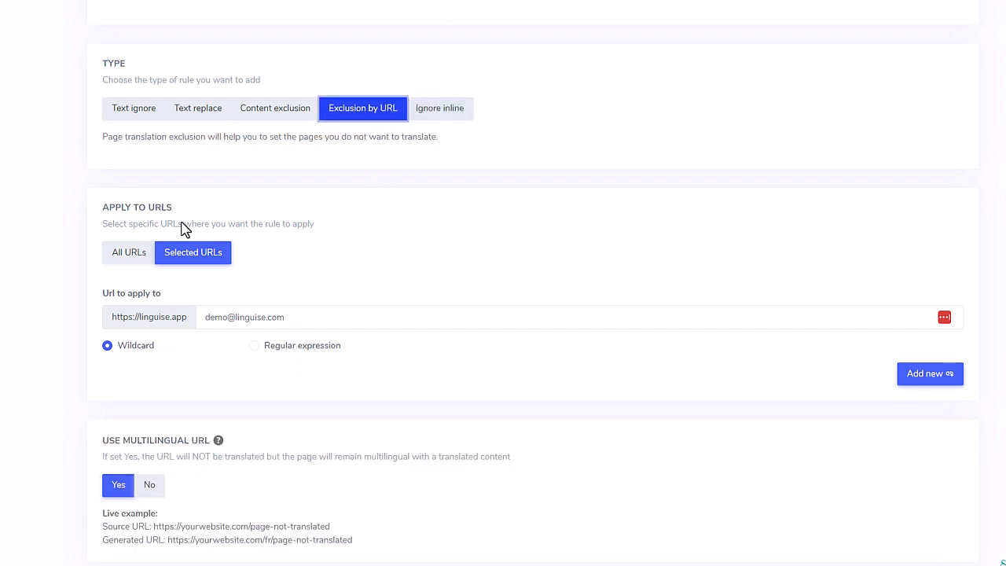
scroll(597, 297, up, 3)
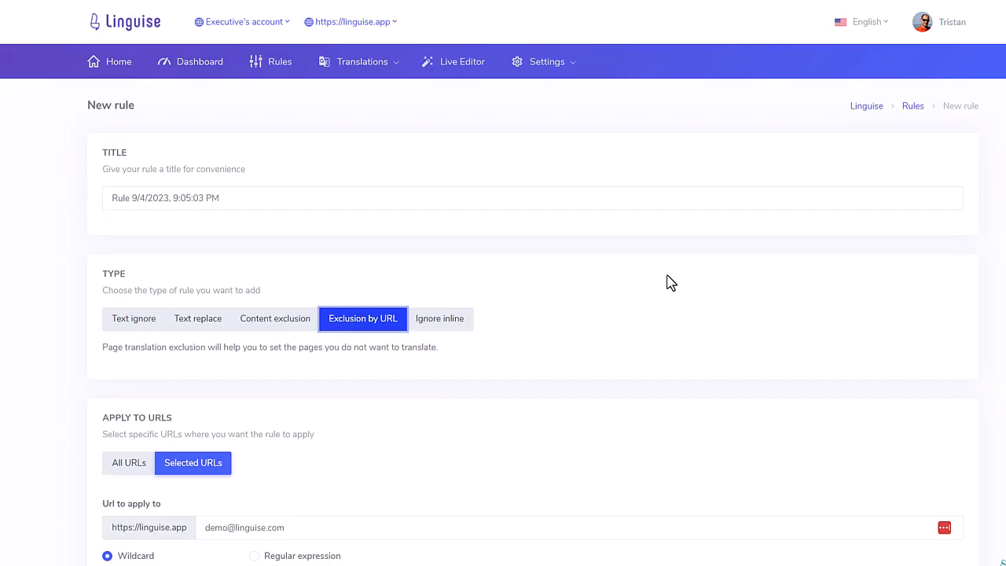
Step: Open the translations management list and check which languages it can be filtered by
click(363, 77)
click(363, 94)
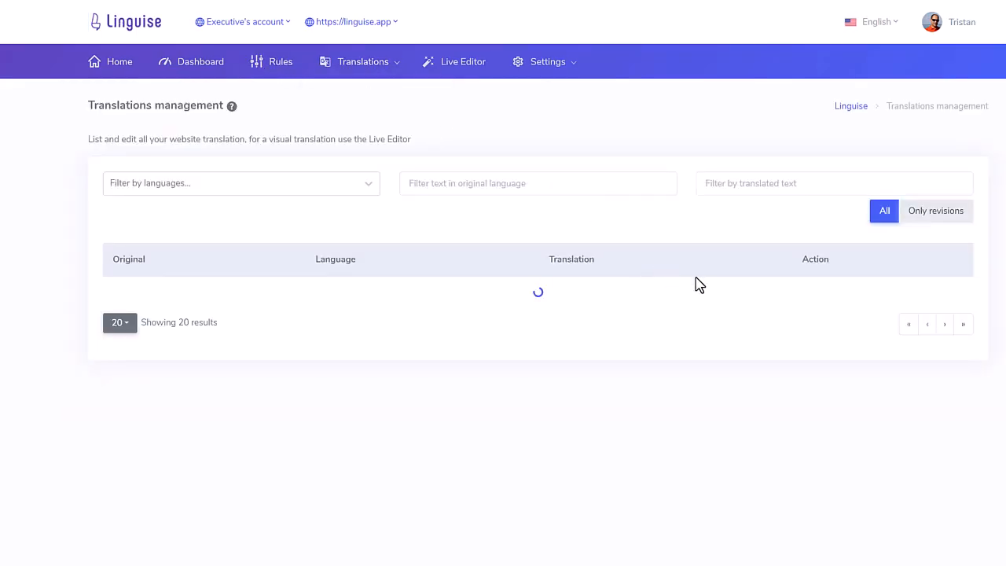
click(265, 191)
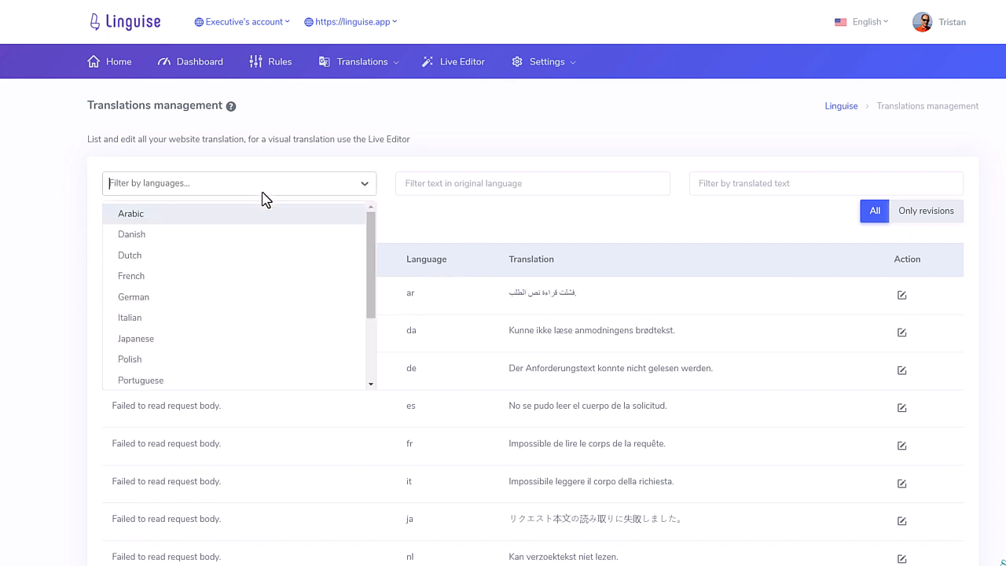
key(Tab)
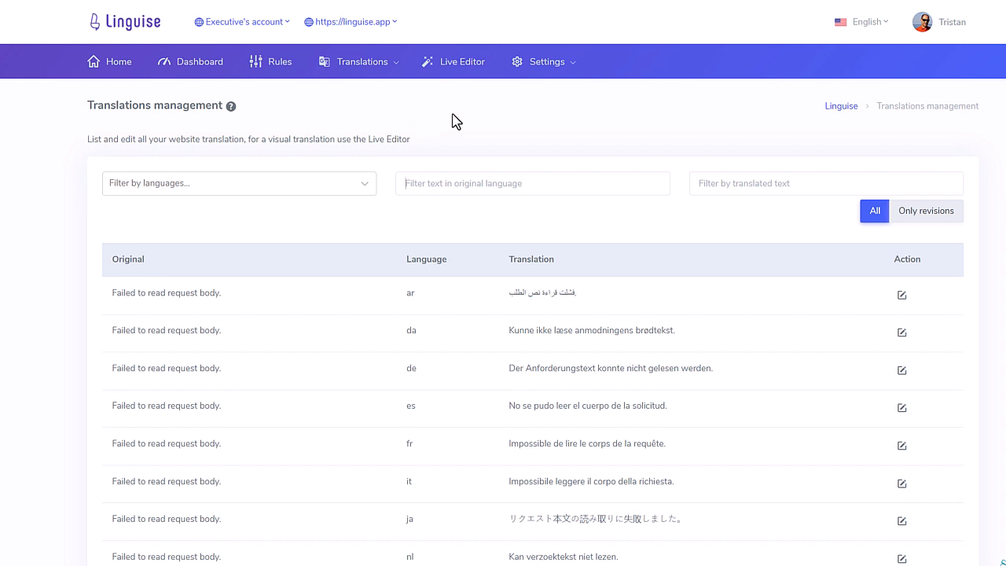
Step: Open the management list of the website's translated URLs
click(370, 66)
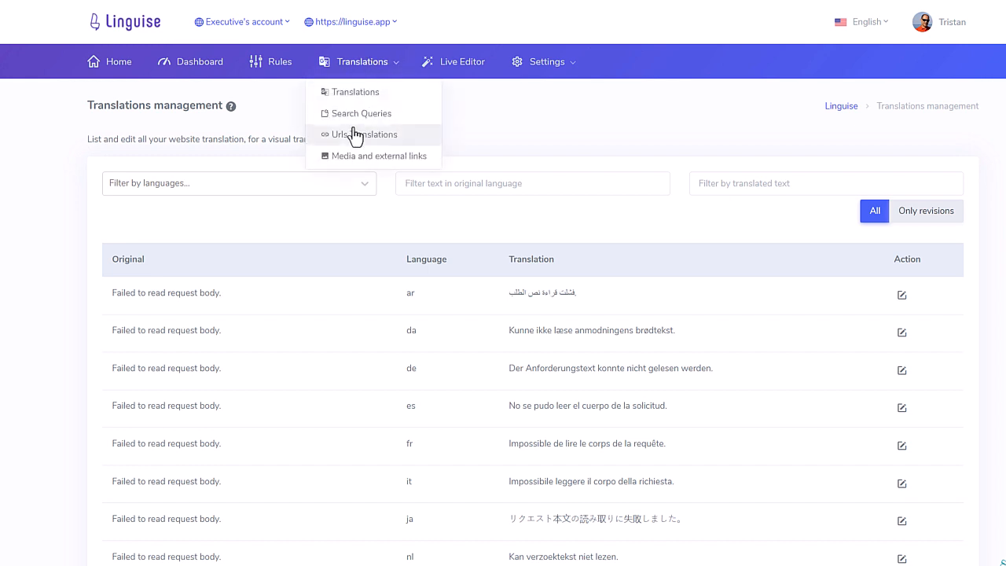
click(361, 135)
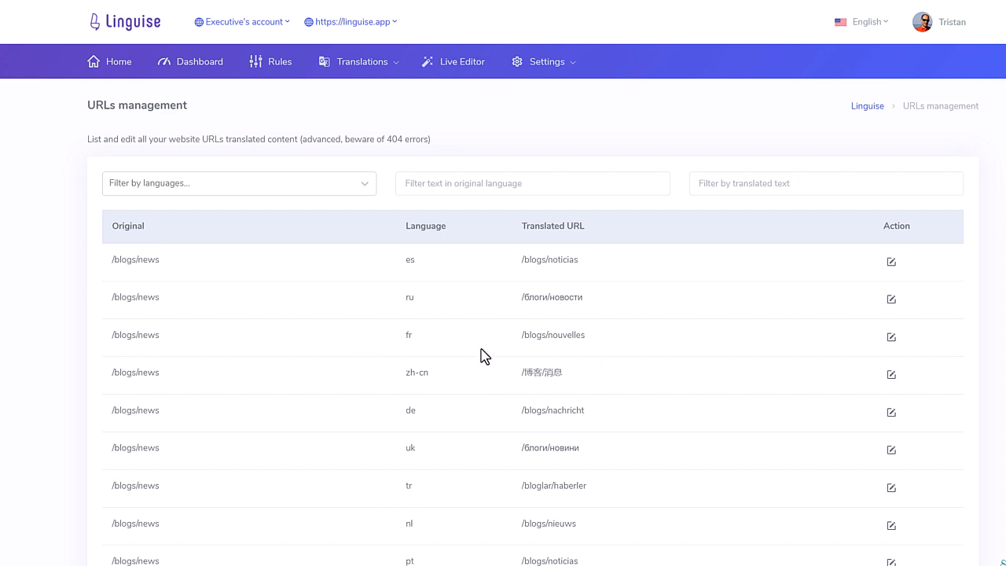
click(358, 66)
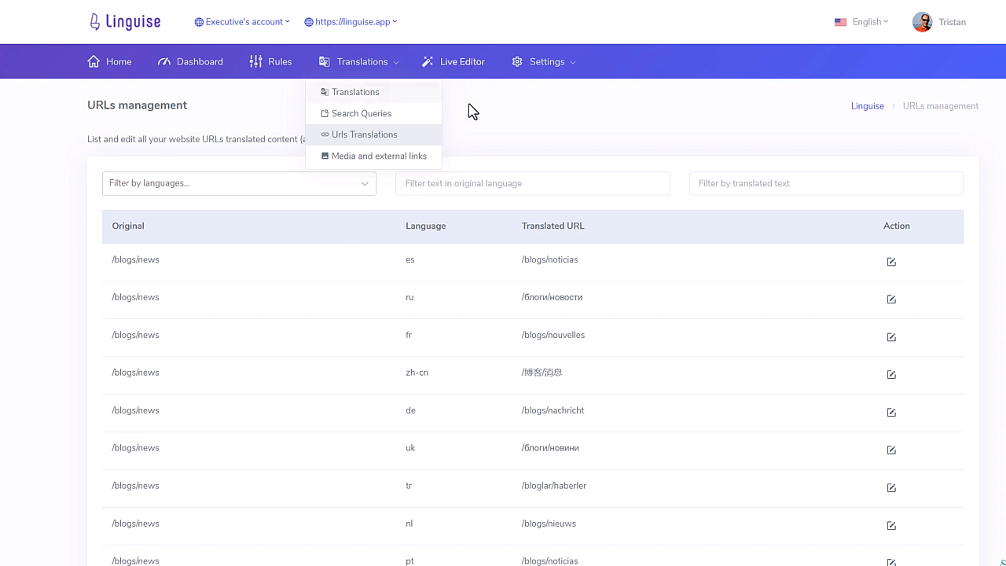
Step: Open the domain settings and look through the additional translation languages available for the website
click(534, 63)
click(542, 95)
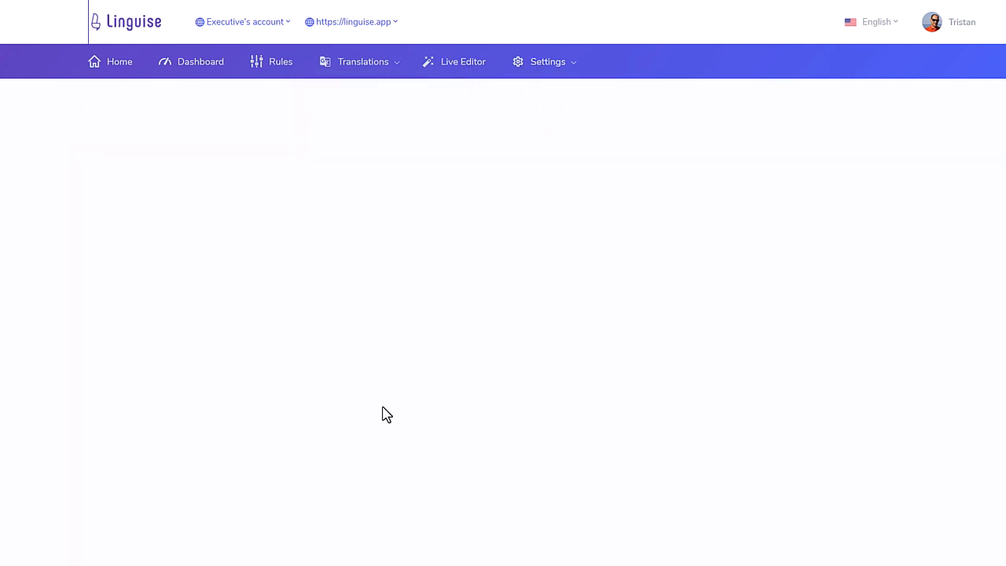
scroll(492, 382, down, 13)
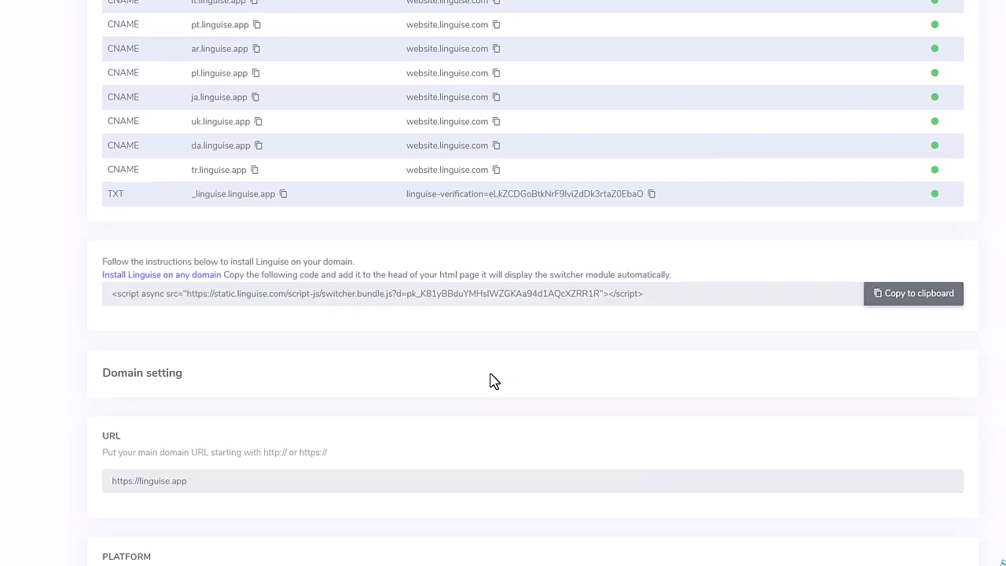
scroll(345, 367, down, 2)
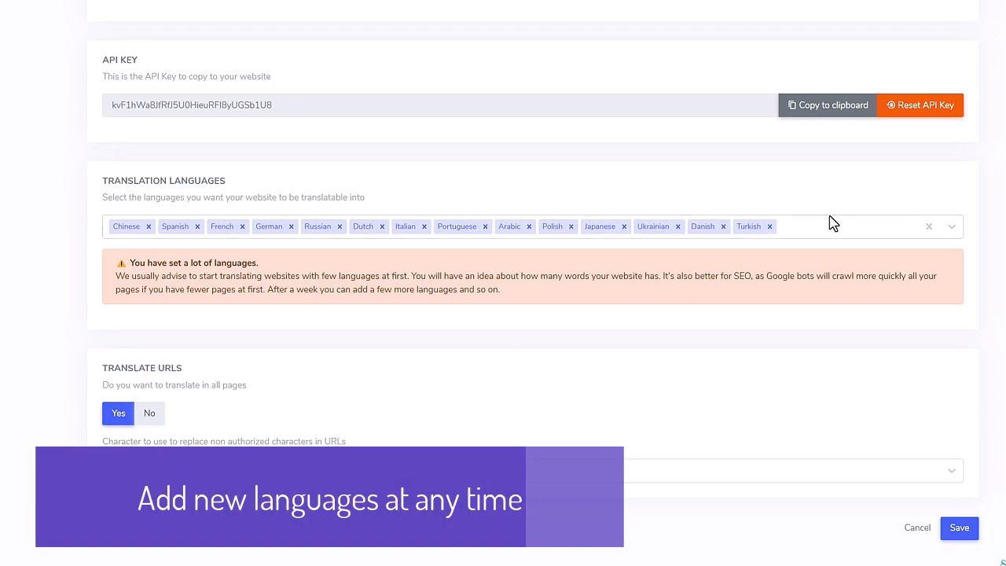
click(835, 228)
scroll(370, 355, down, 15)
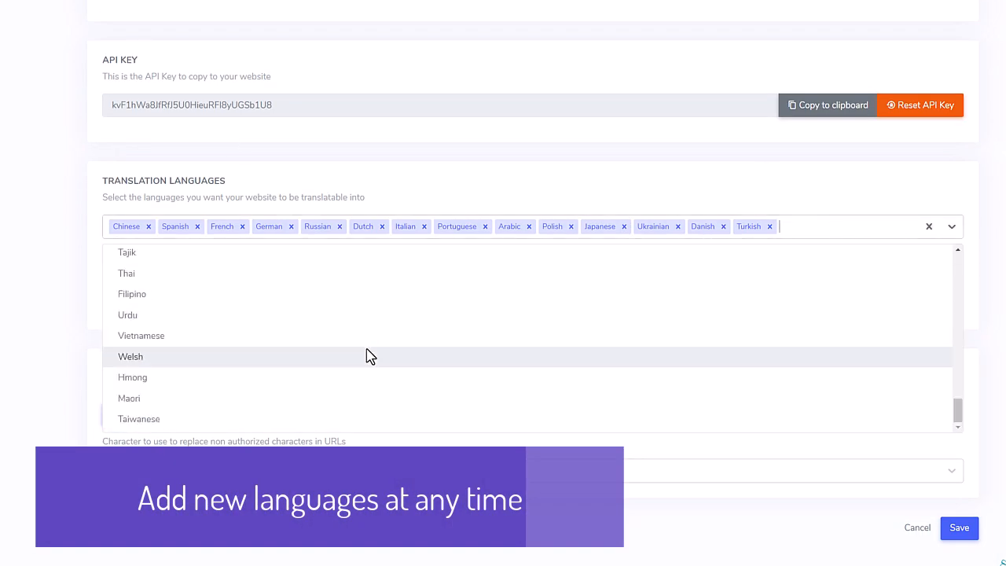
scroll(391, 332, up, 3)
click(541, 186)
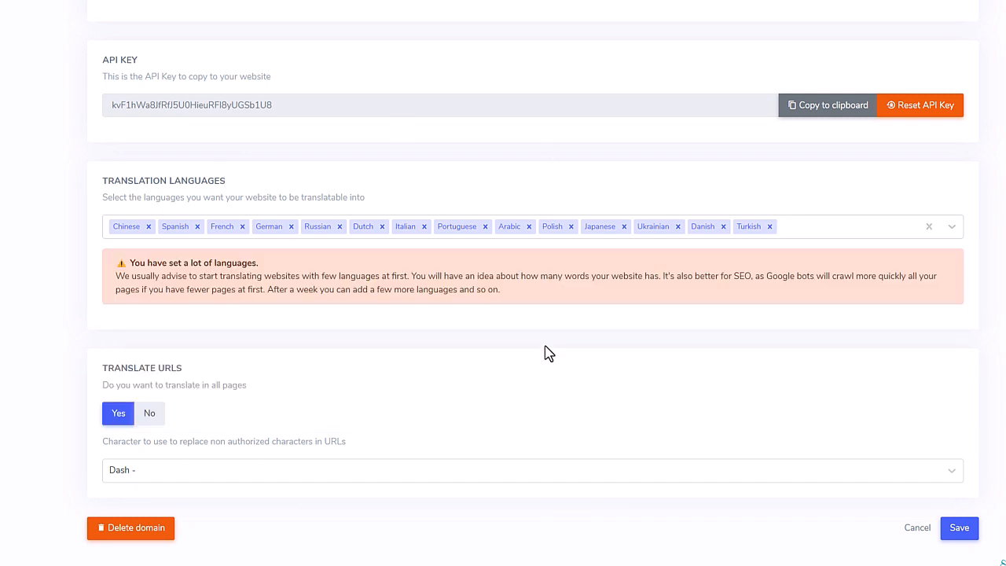
scroll(555, 429, up, 15)
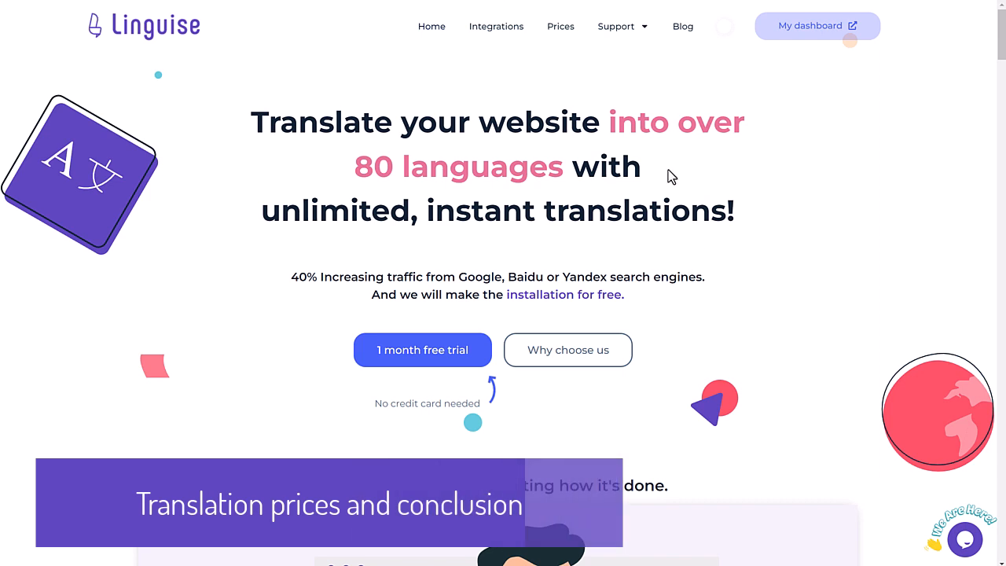
Step: Open the Linguise website's pricing page and compare the translated-word allowances of the Start, Pro and Large monthly plans
click(561, 30)
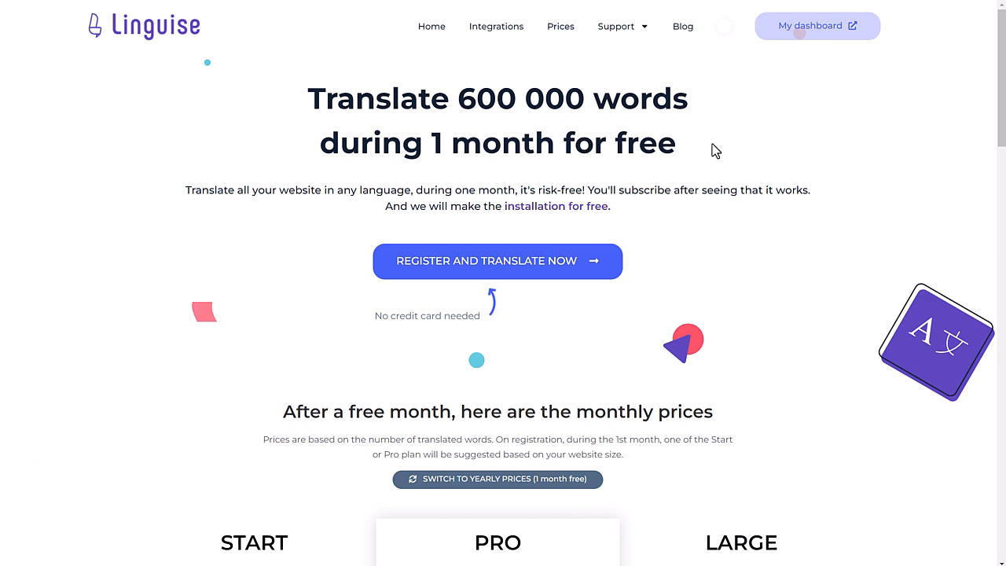
drag(716, 149, 522, 145)
scroll(642, 171, down, 5)
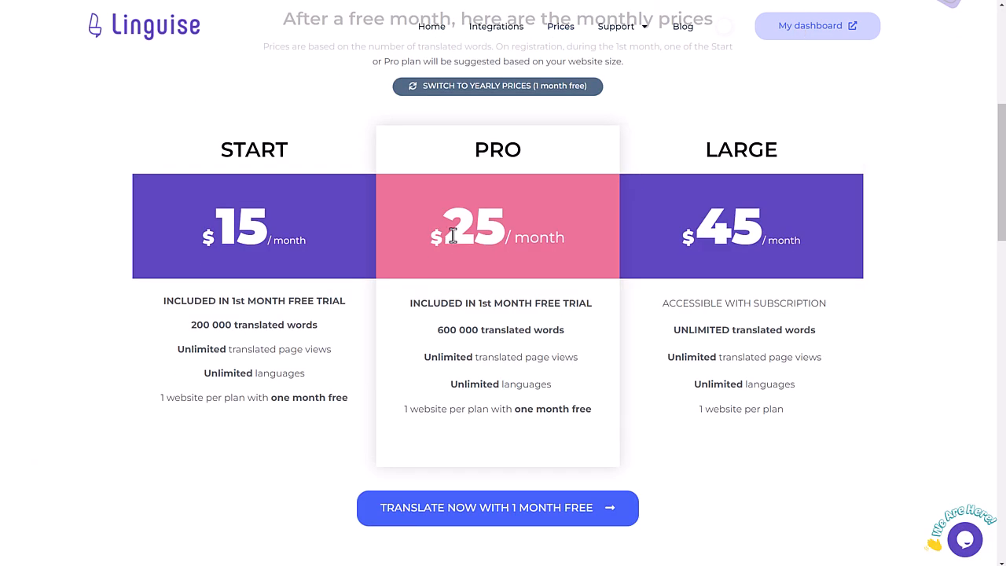
drag(294, 327, 180, 321)
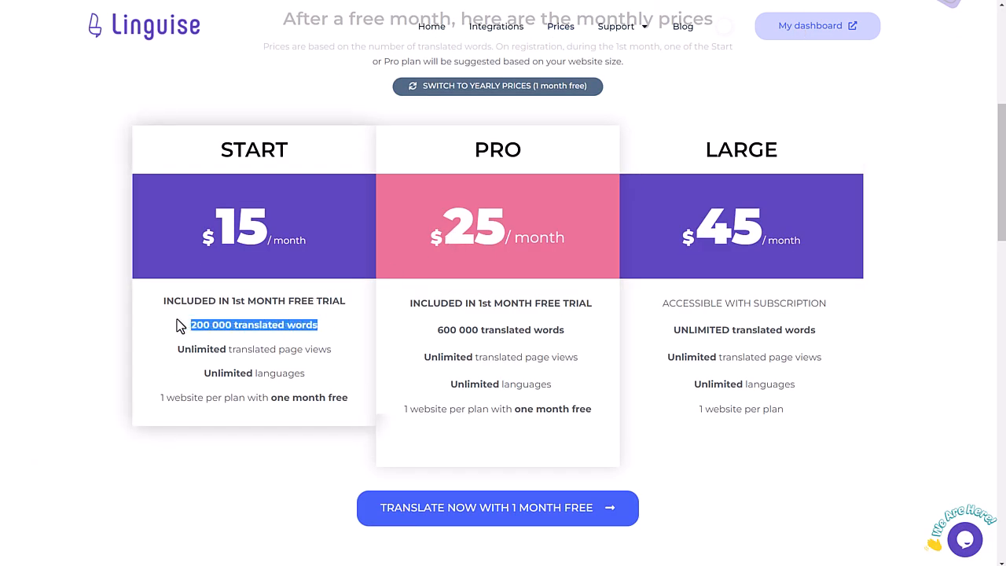
drag(564, 330, 444, 340)
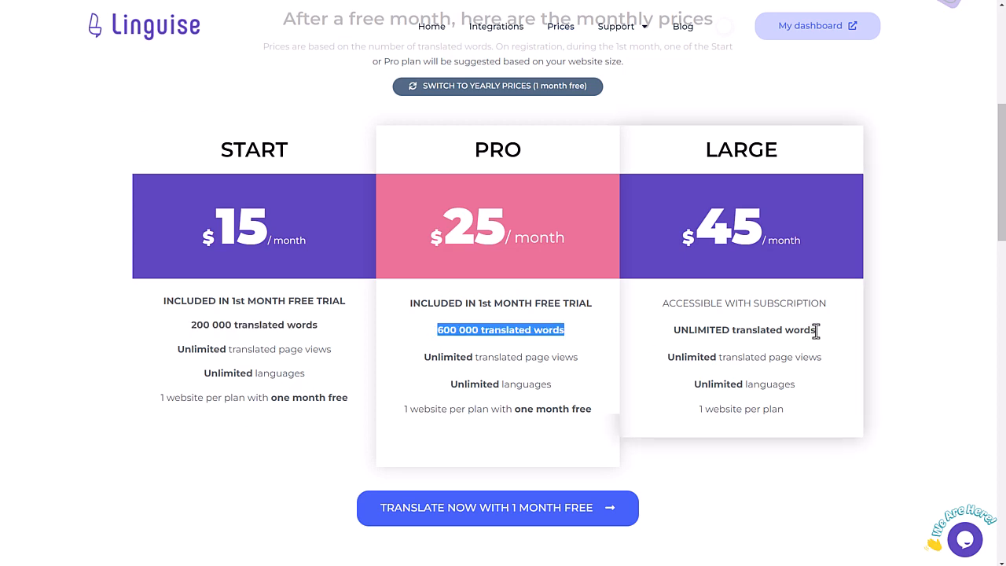
drag(816, 330, 629, 337)
Step: Show the yearly prices, review the three plans, and return to the monthly prices
scroll(692, 342, up, 2)
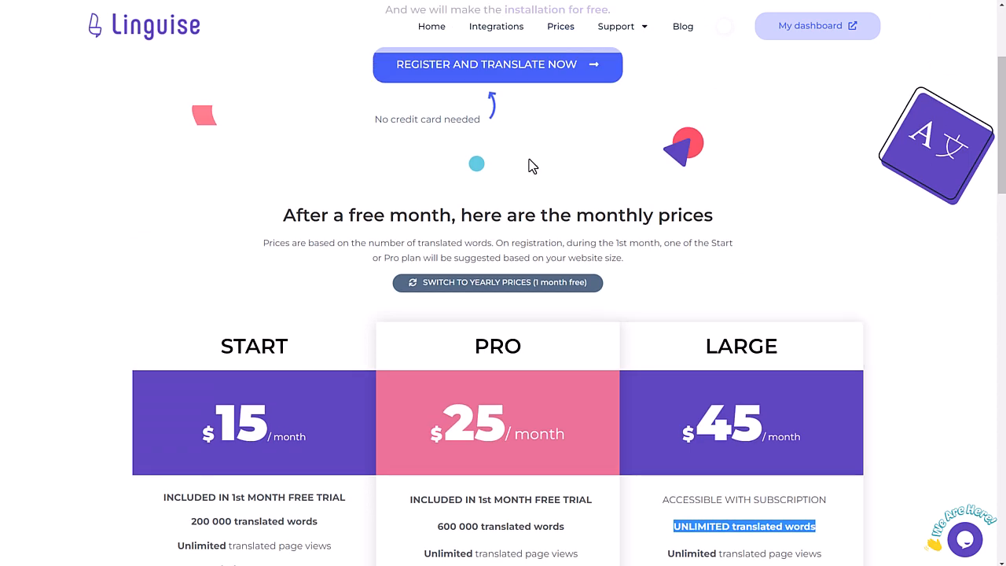
click(497, 283)
scroll(761, 322, up, 2)
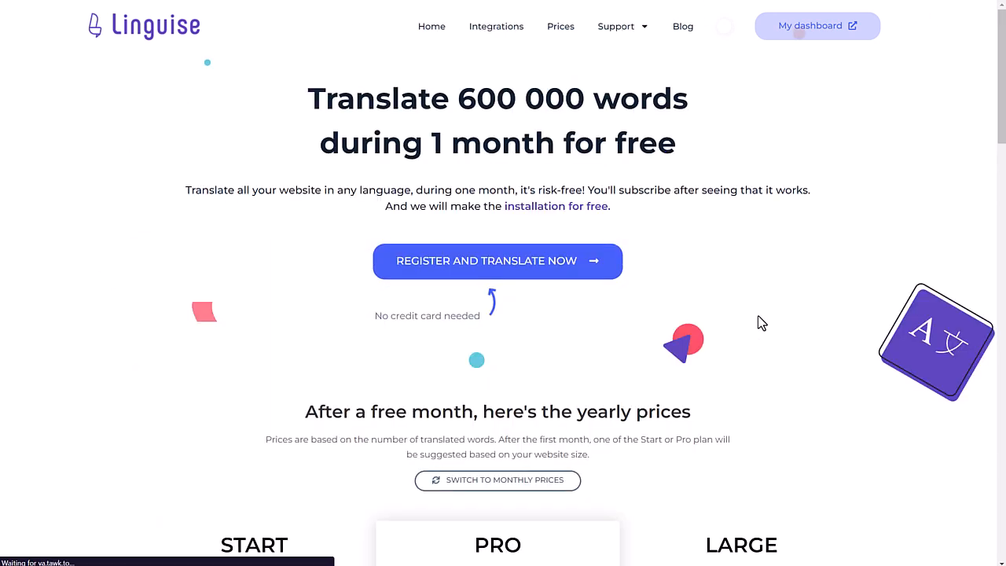
scroll(669, 305, down, 5)
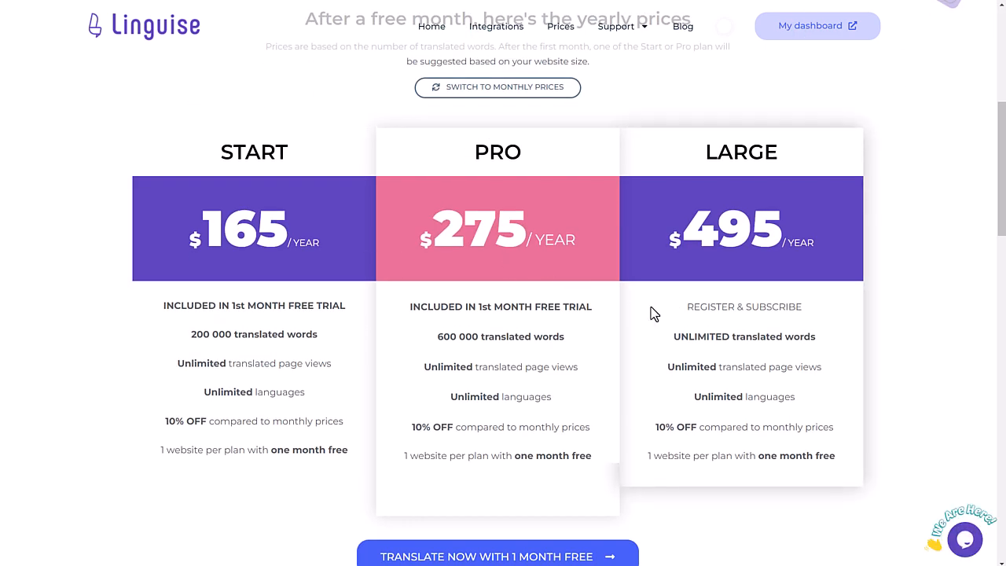
scroll(647, 314, up, 3)
scroll(628, 304, up, 2)
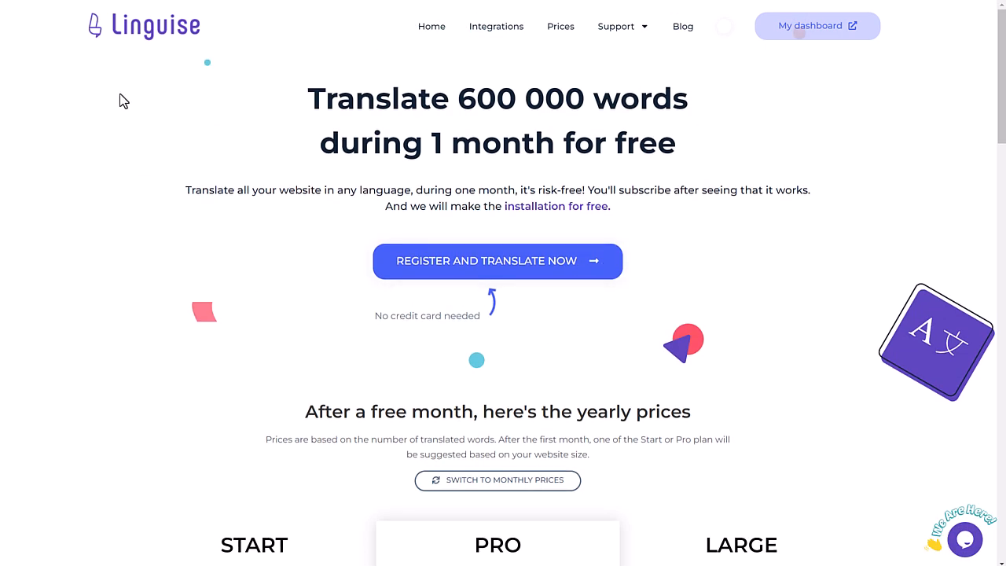
click(547, 483)
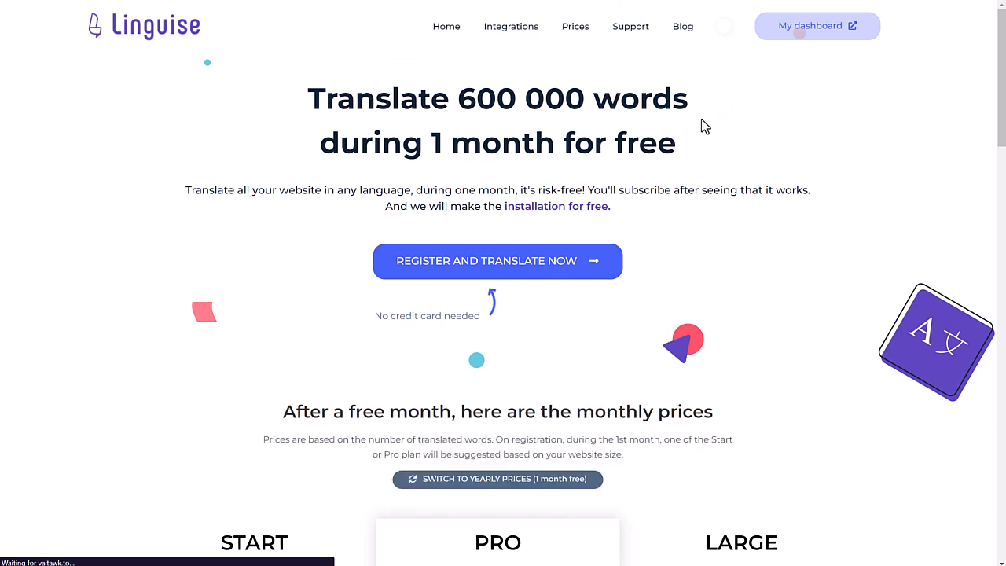
Step: From the Linguise home page, open the page about high-quality translations and read through its sections
click(428, 30)
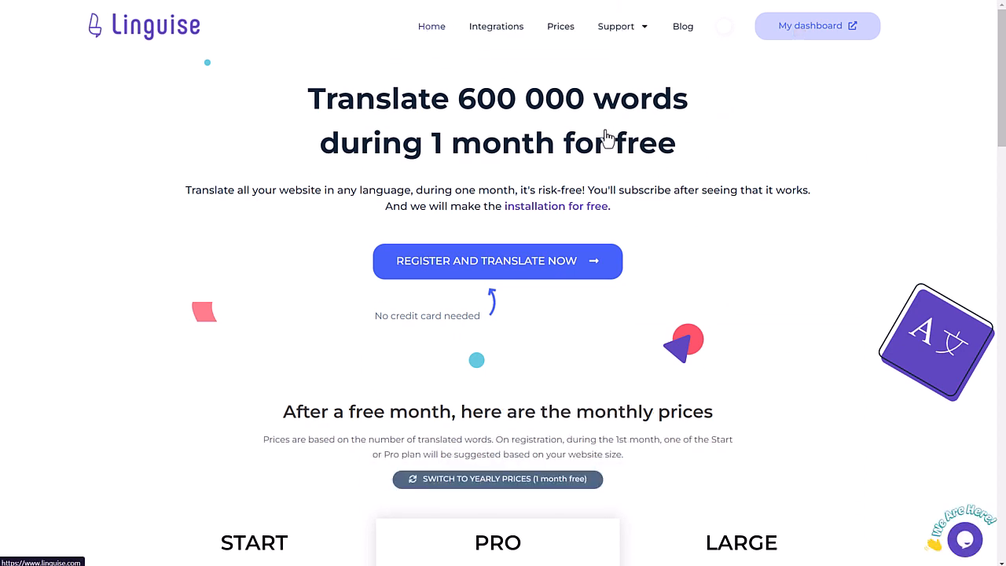
scroll(781, 337, down, 2)
scroll(782, 340, down, 8)
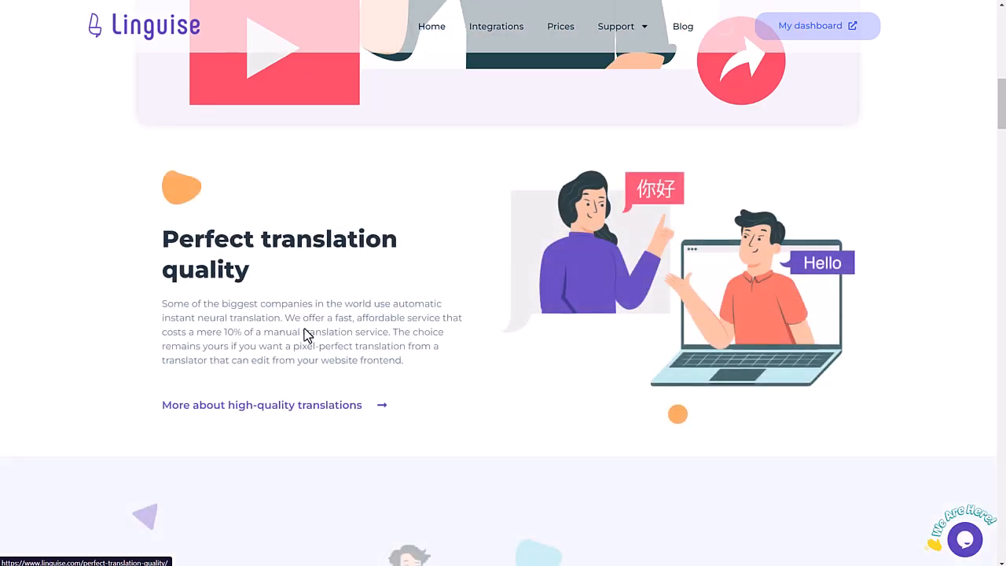
click(267, 404)
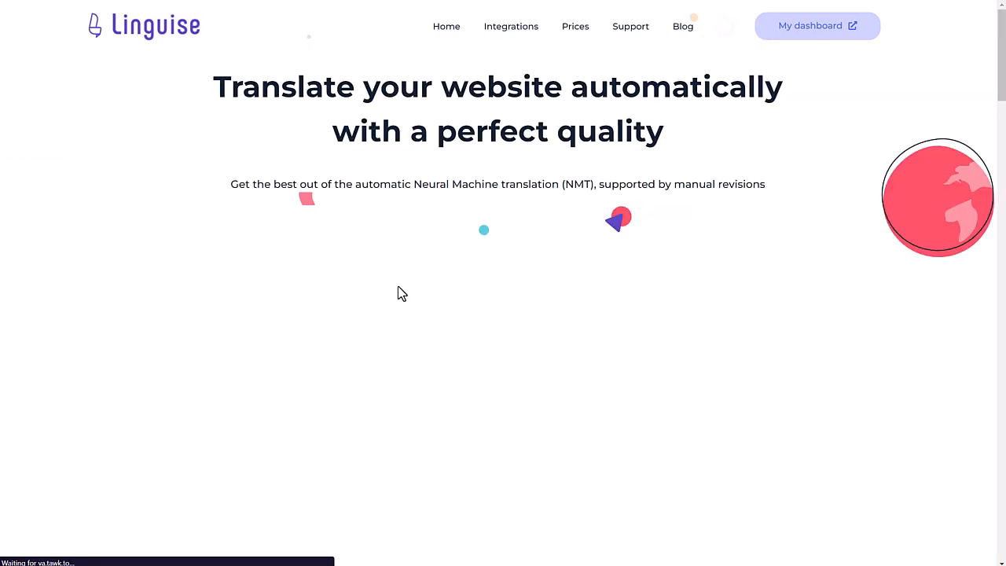
scroll(539, 408, down, 4)
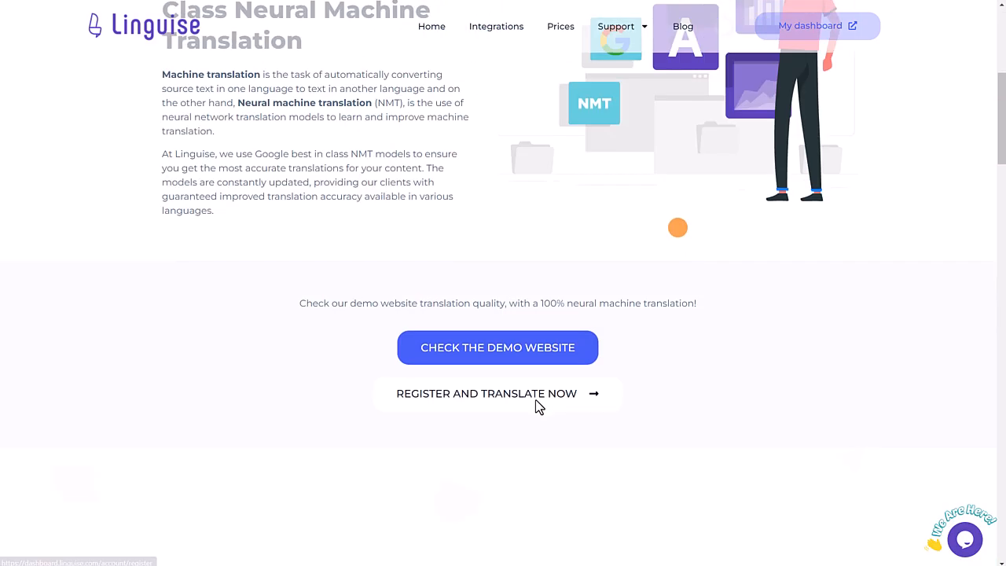
scroll(539, 409, down, 7)
scroll(540, 405, down, 10)
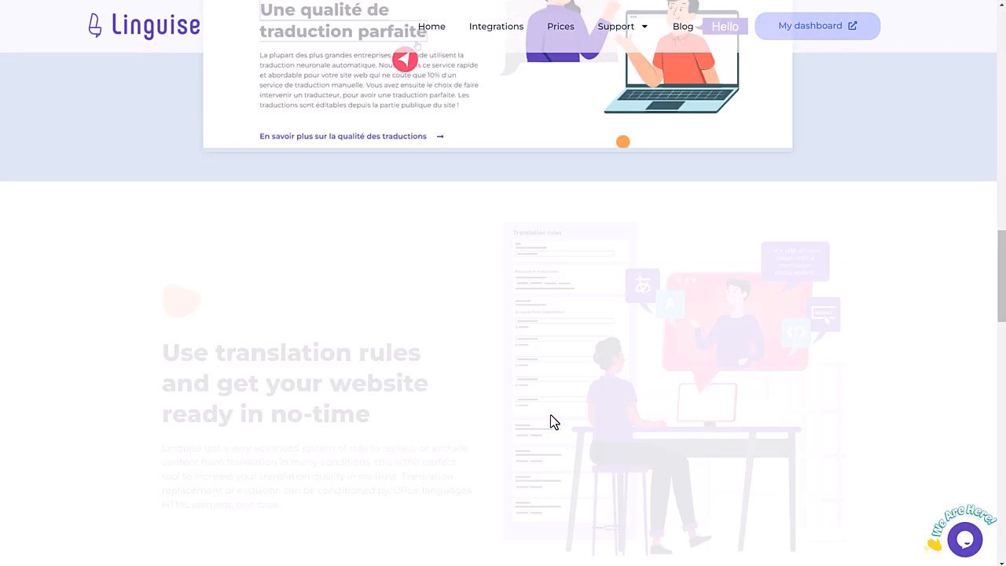
scroll(555, 411, down, 2)
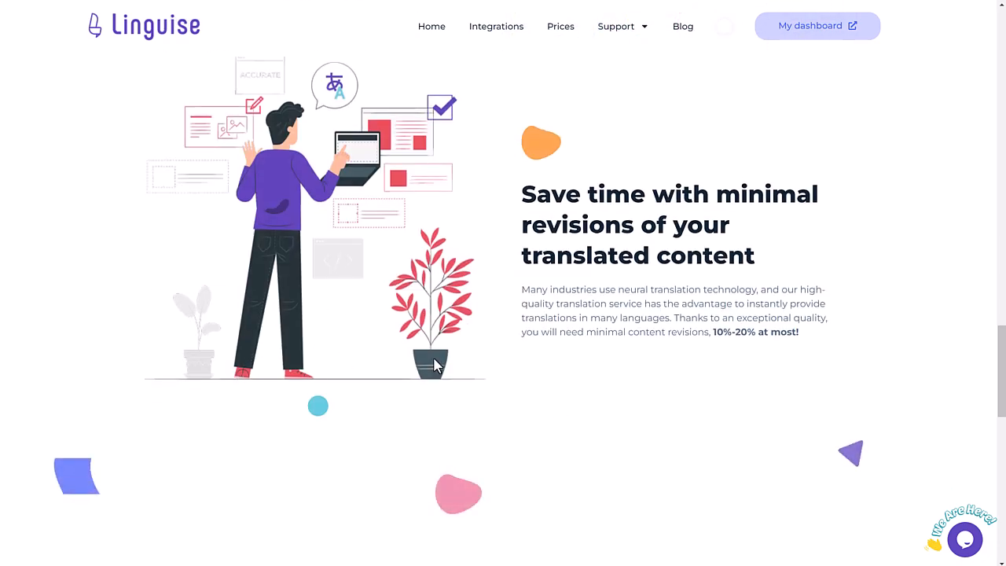
scroll(537, 371, up, 10)
scroll(535, 371, up, 12)
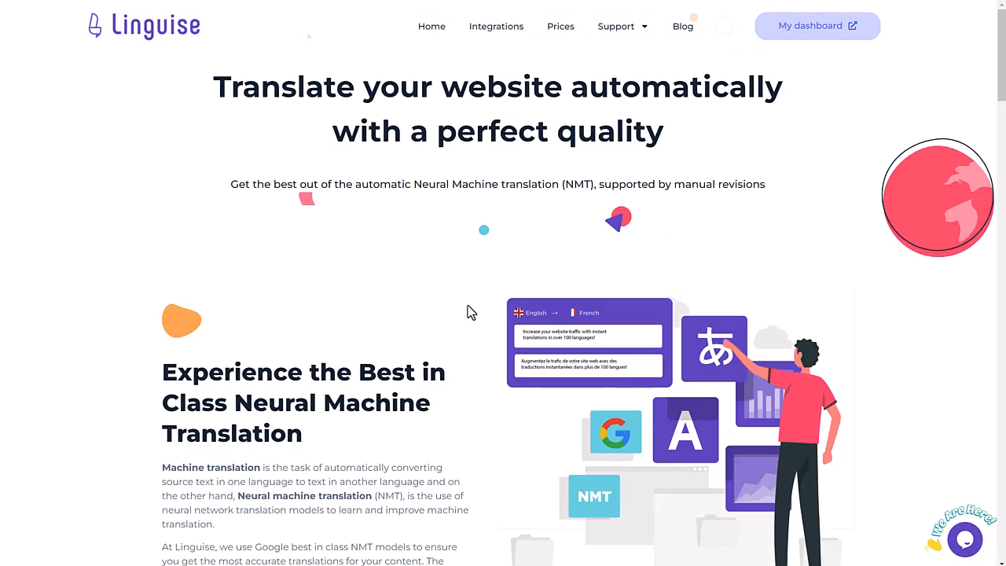
Step: Return to the Linguise home page and look through its feature sections
click(431, 27)
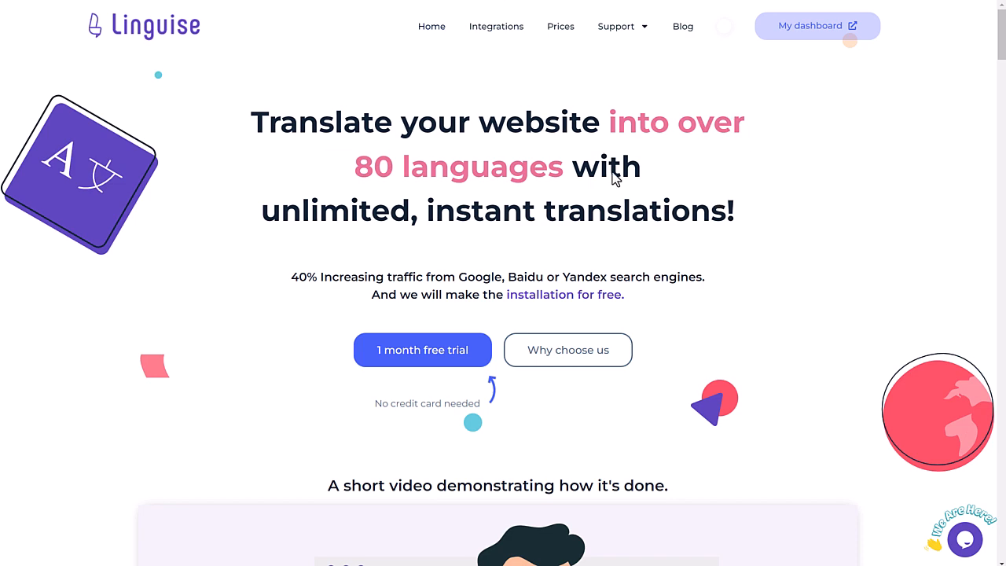
scroll(283, 161, down, 15)
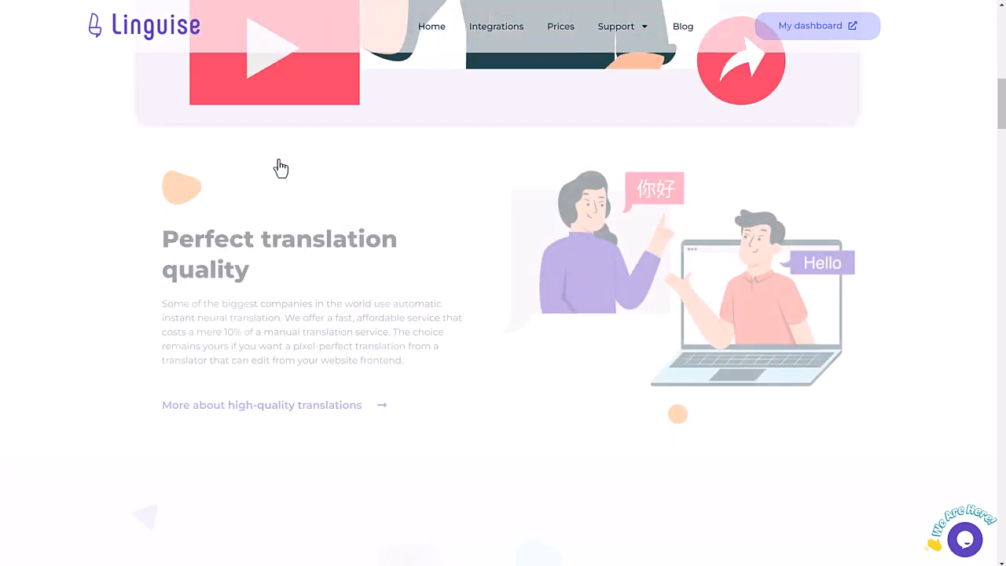
scroll(277, 157, down, 10)
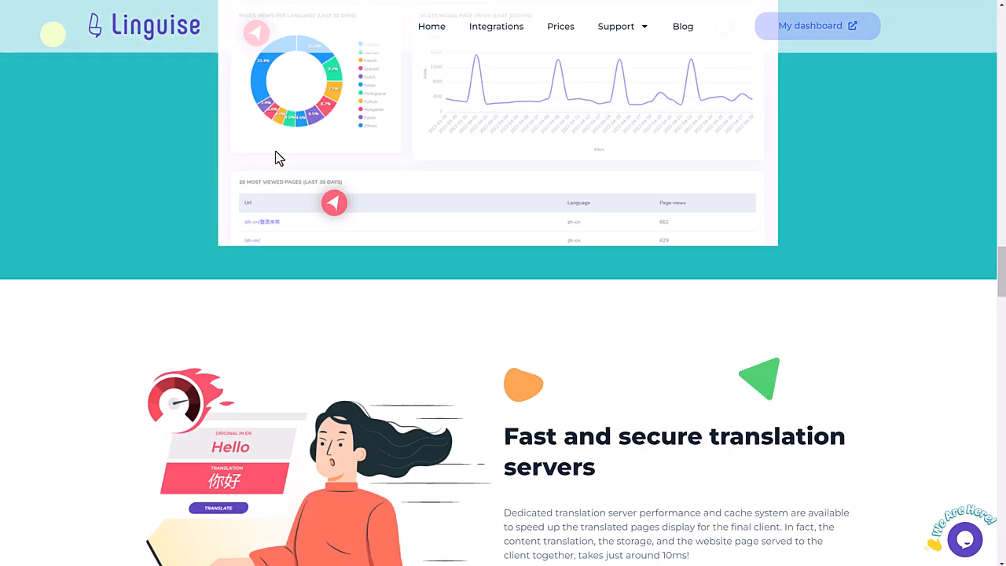
scroll(268, 152, down, 15)
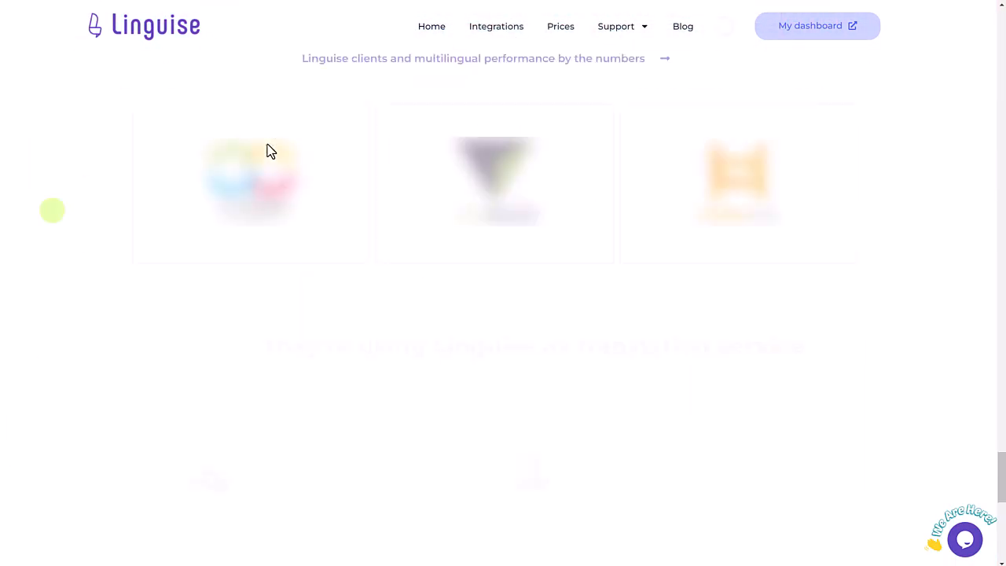
scroll(267, 151, up, 3)
scroll(267, 151, up, 10)
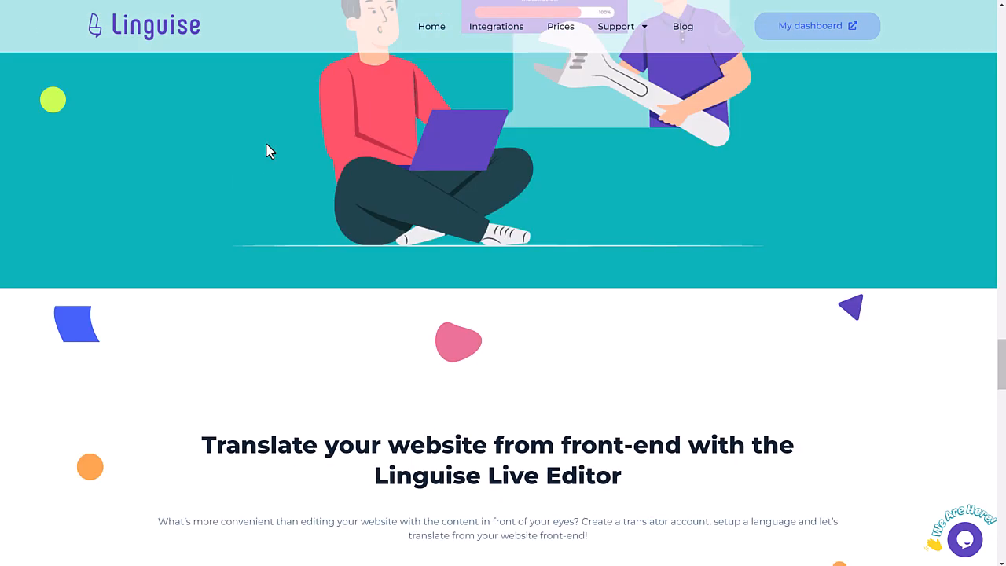
scroll(268, 151, up, 3)
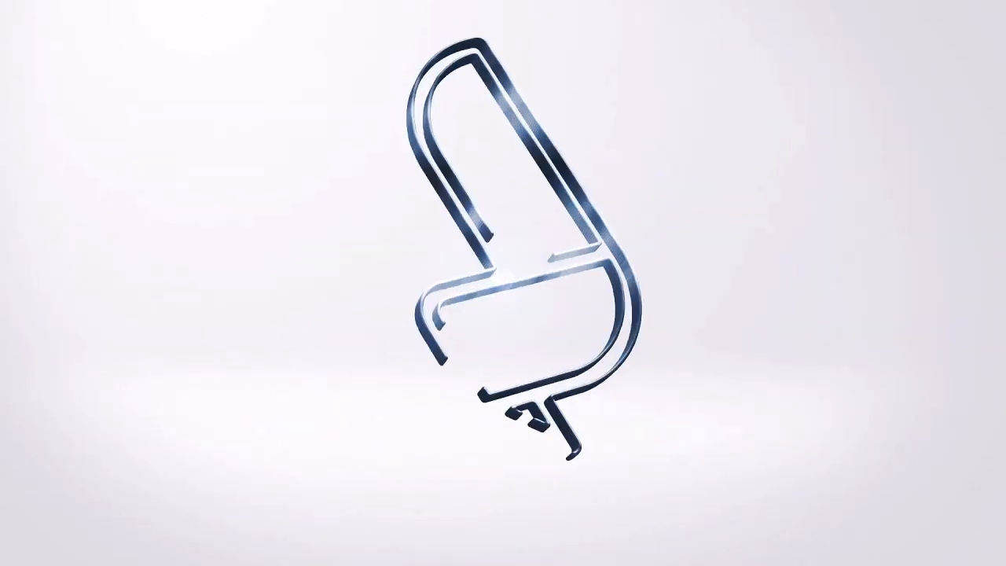